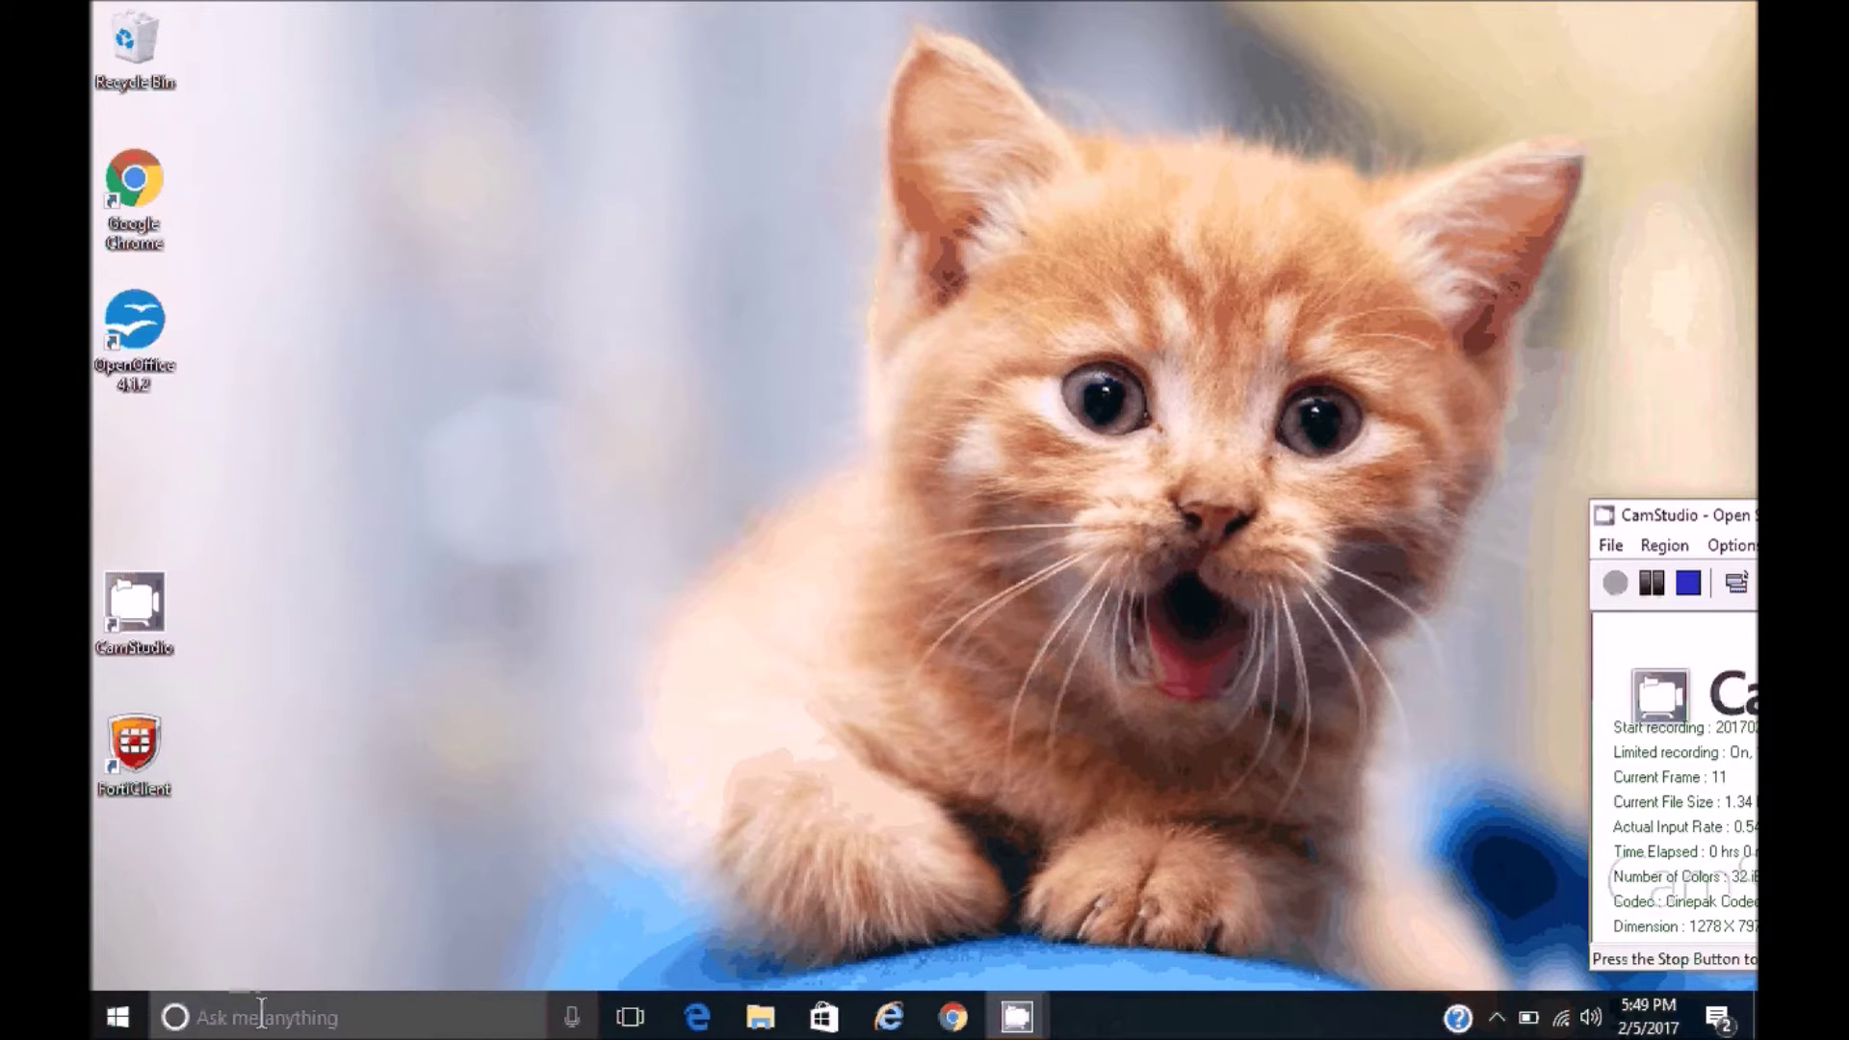
# Search Windows for 'power opt' and open the Power Options control panel
pyautogui.click(261, 1014)
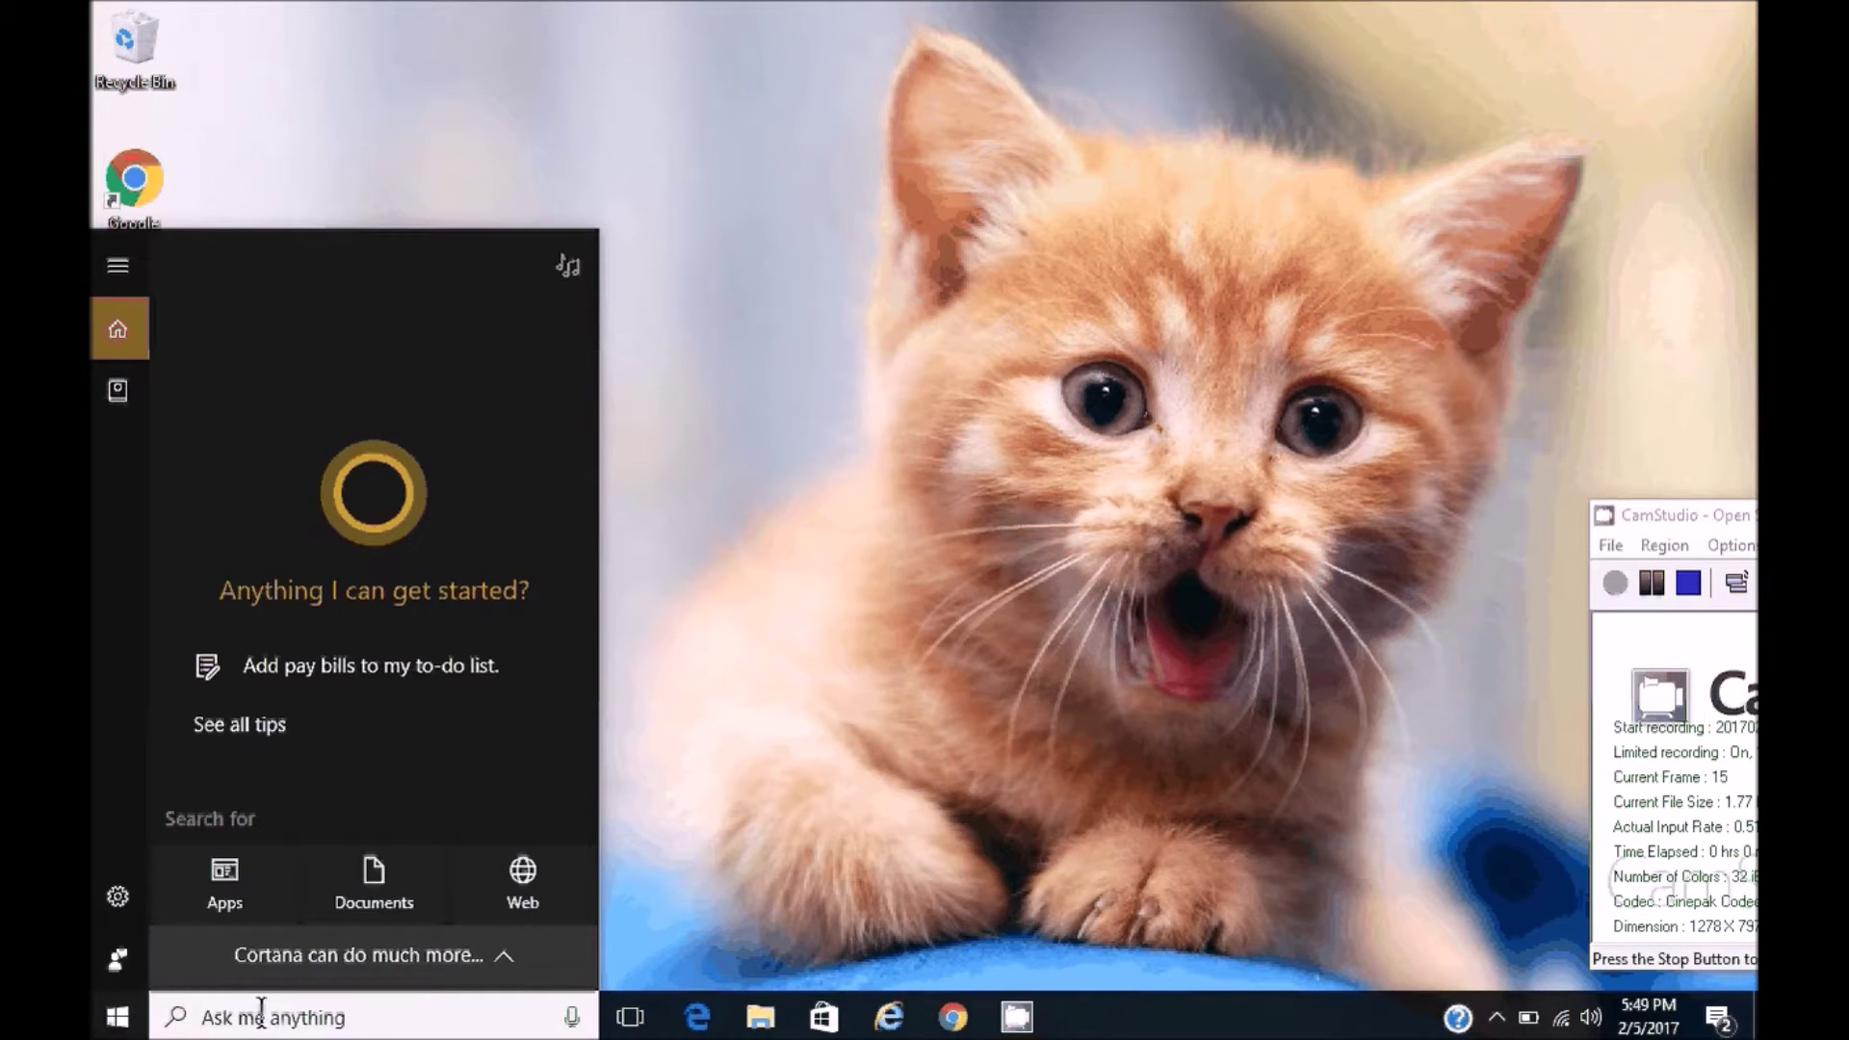
pyautogui.write('p')
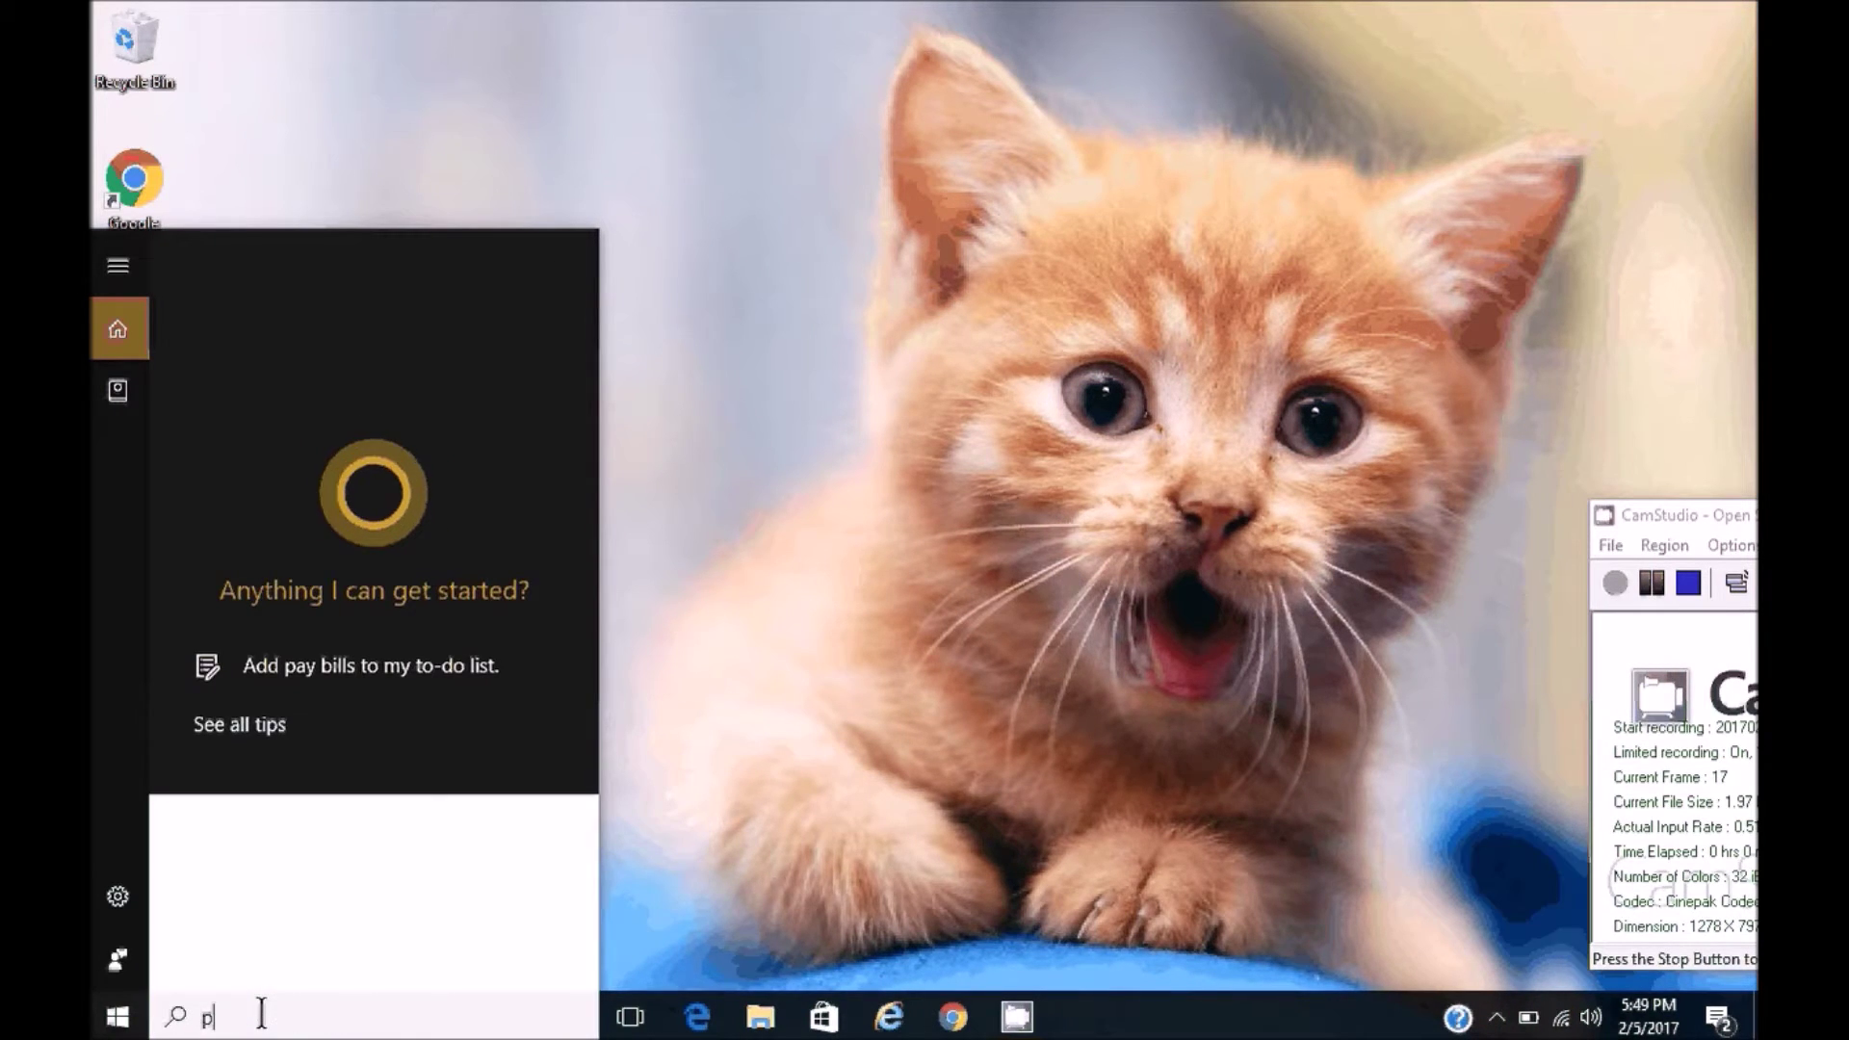
pyautogui.write('ower op')
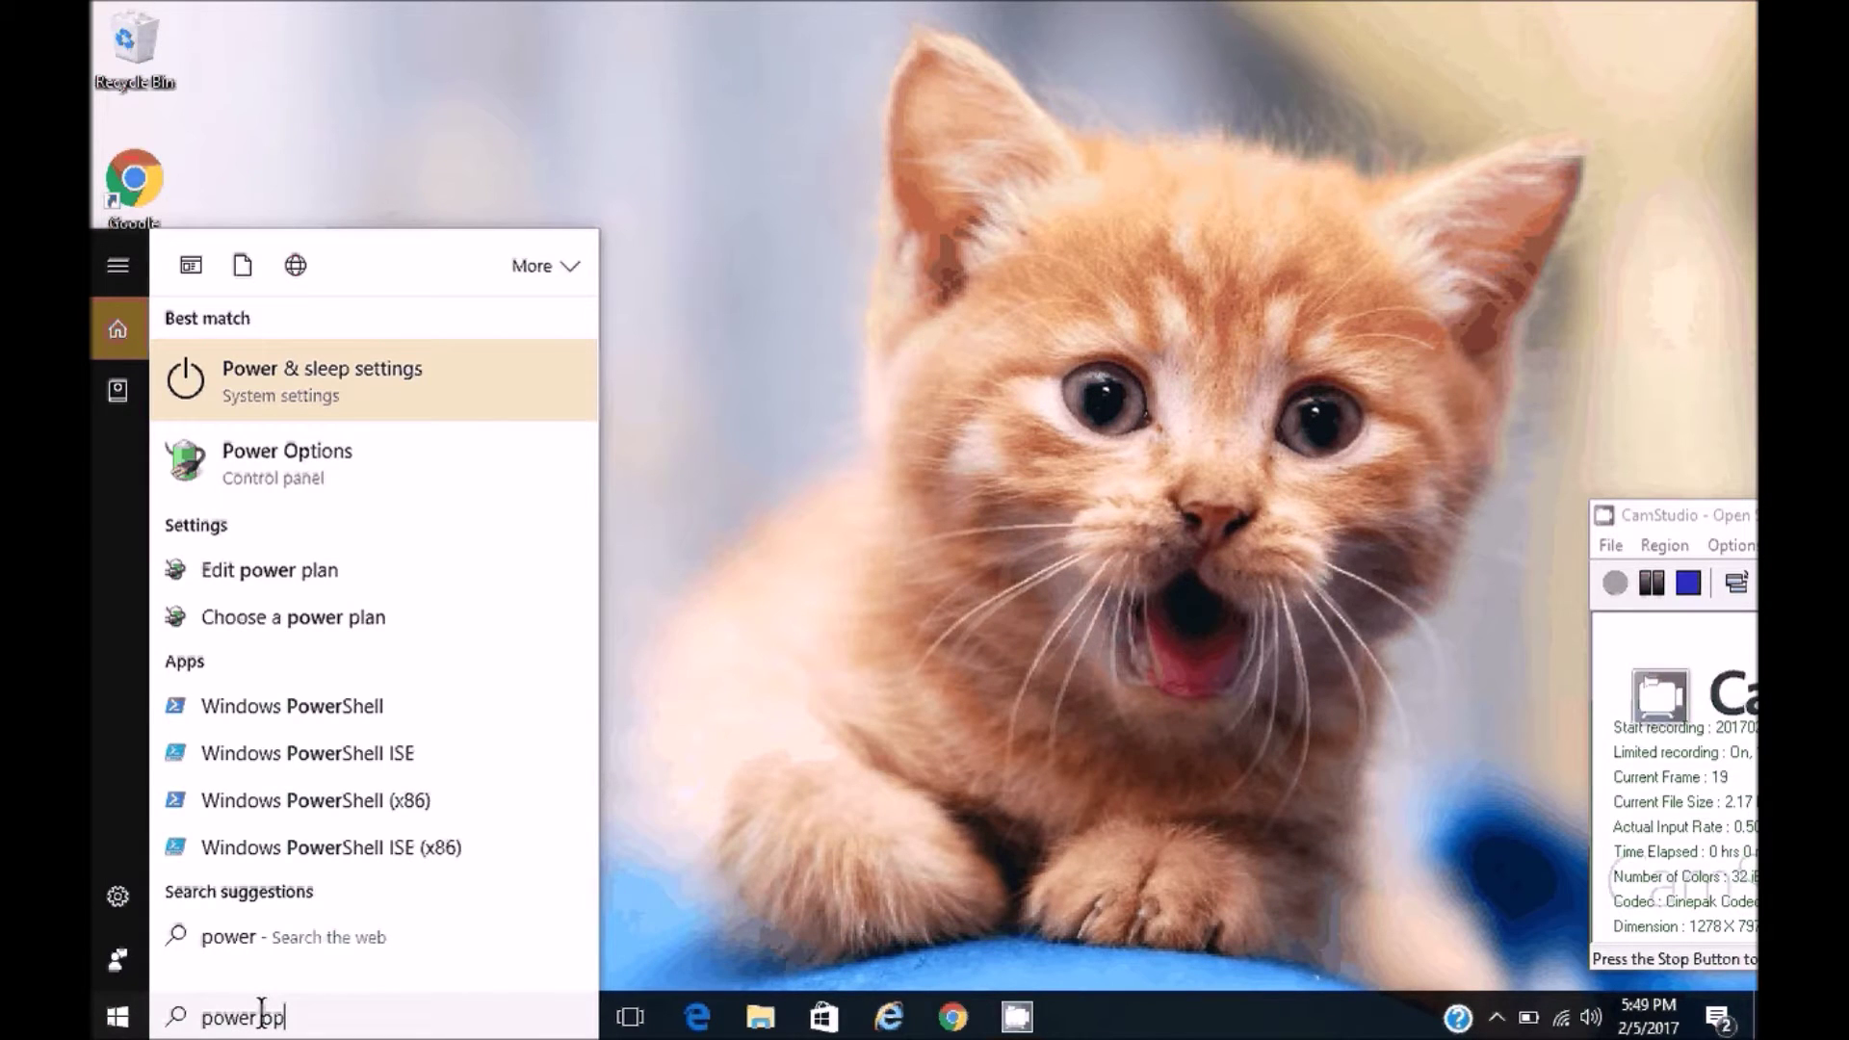
pyautogui.write('t')
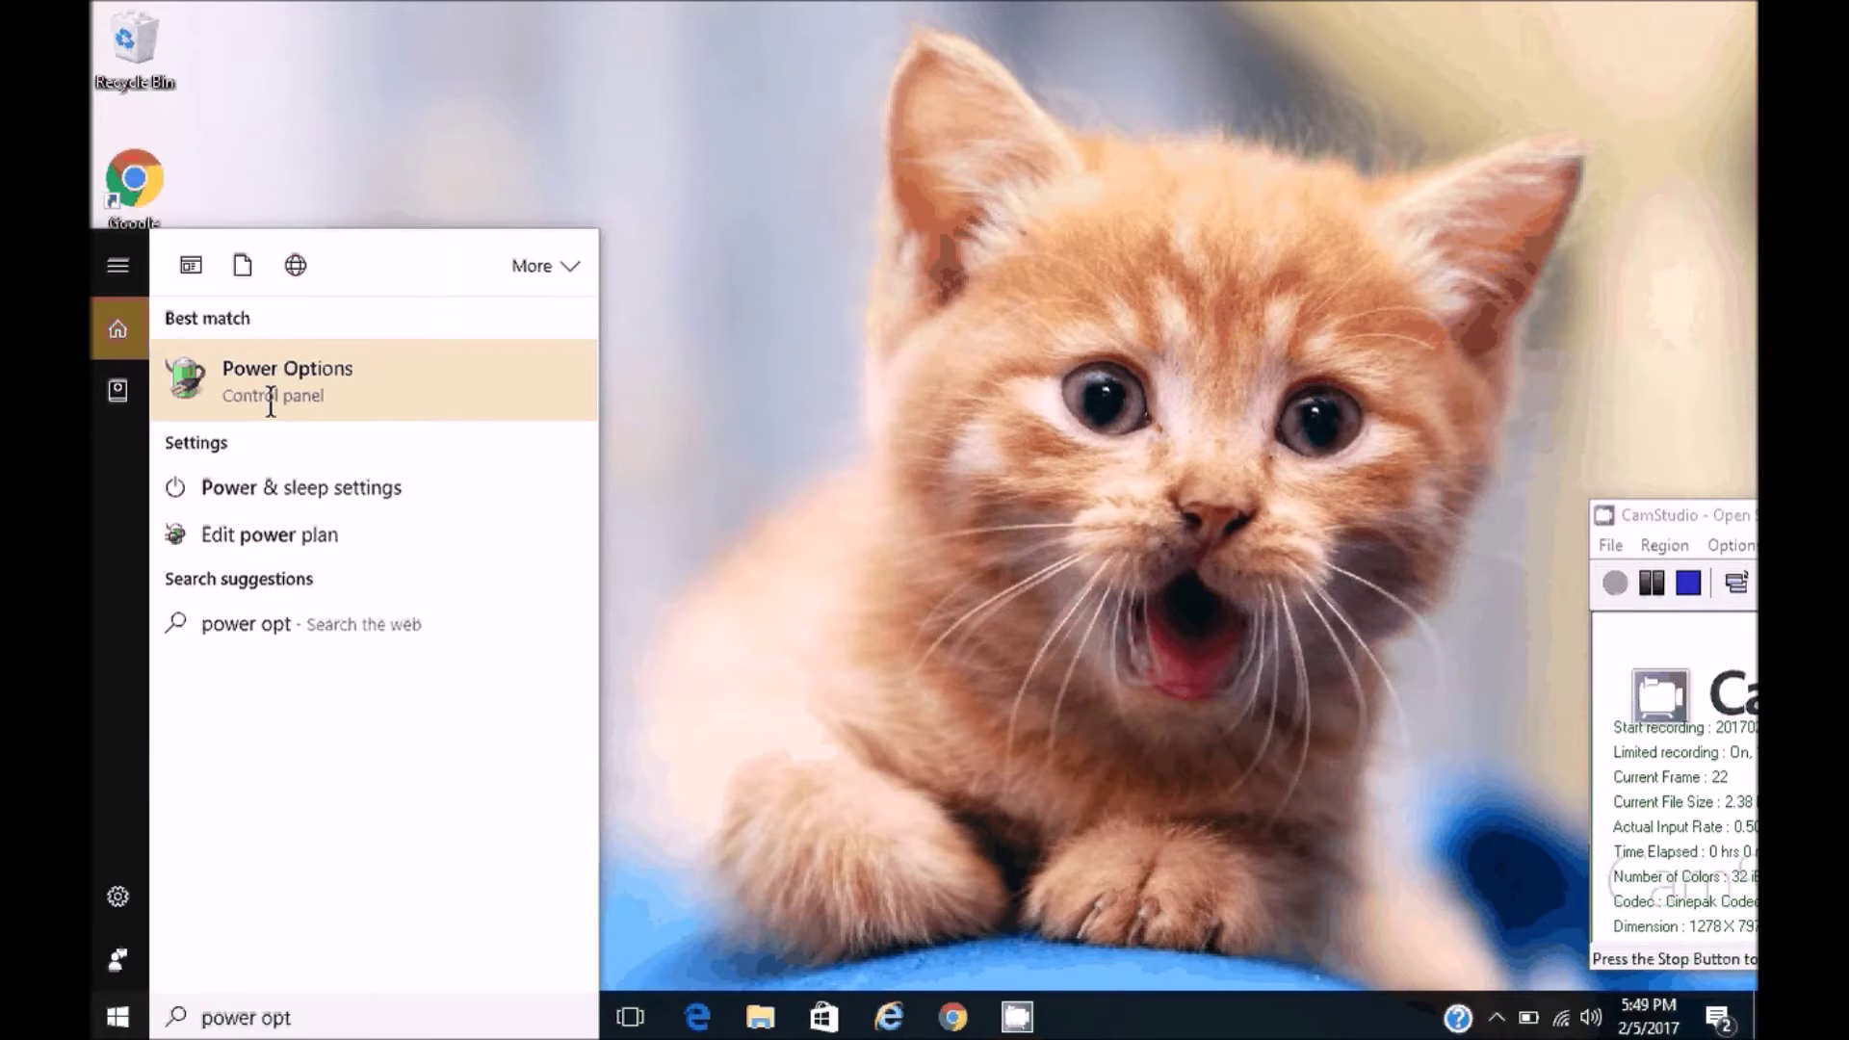
pyautogui.click(271, 403)
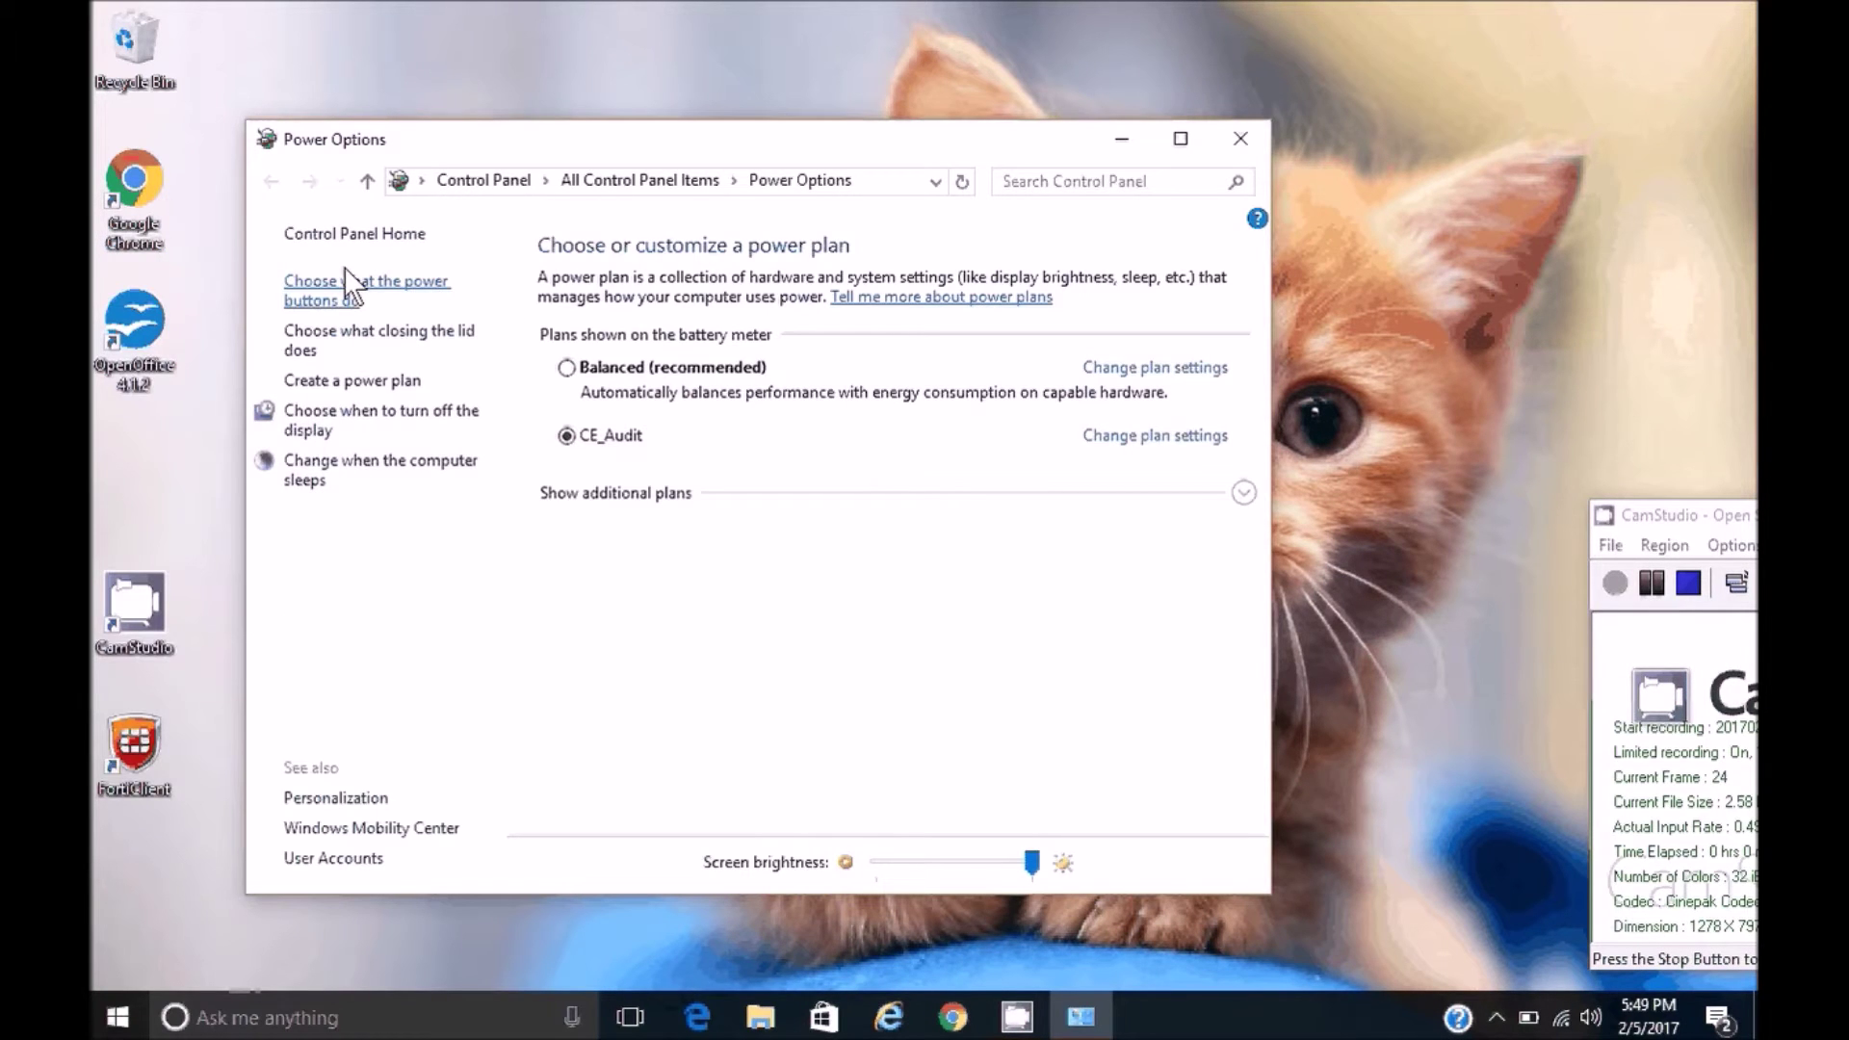
# Go to the power button and lid settings and unlock the greyed-out shutdown options like fast startup
pyautogui.click(354, 342)
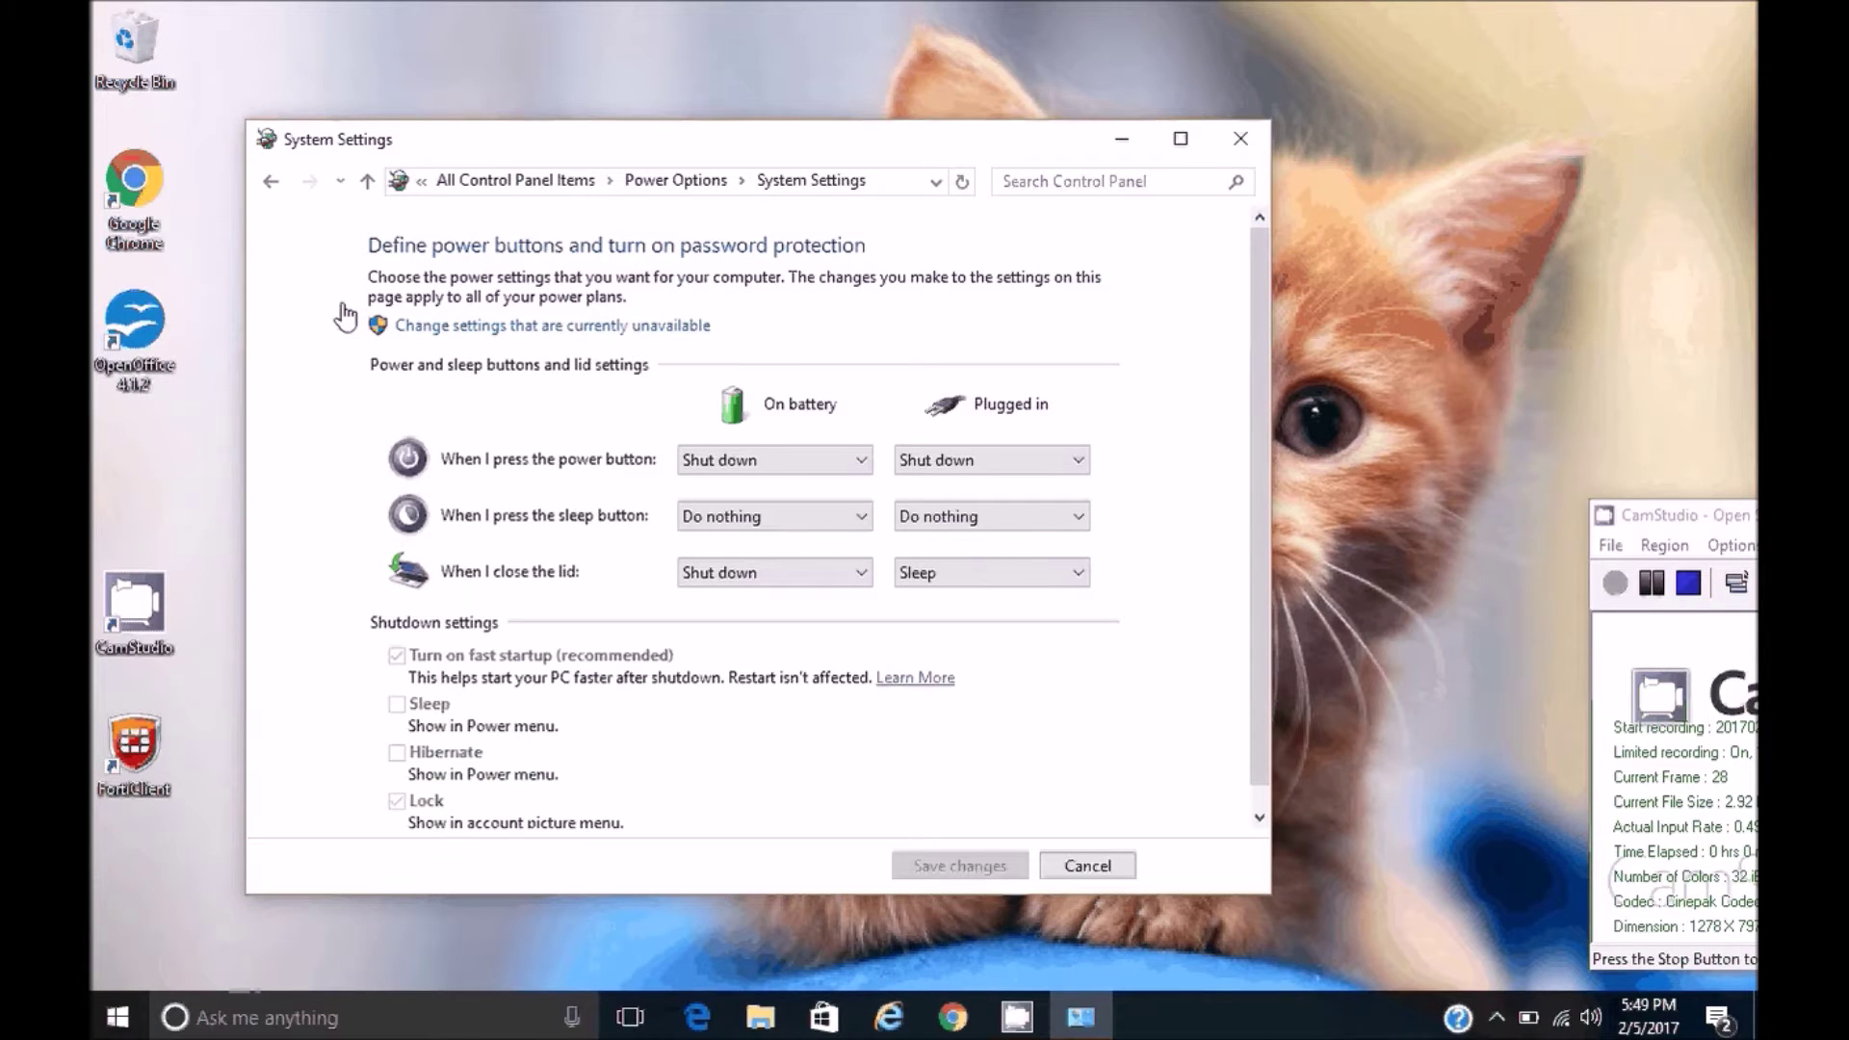
pyautogui.click(463, 328)
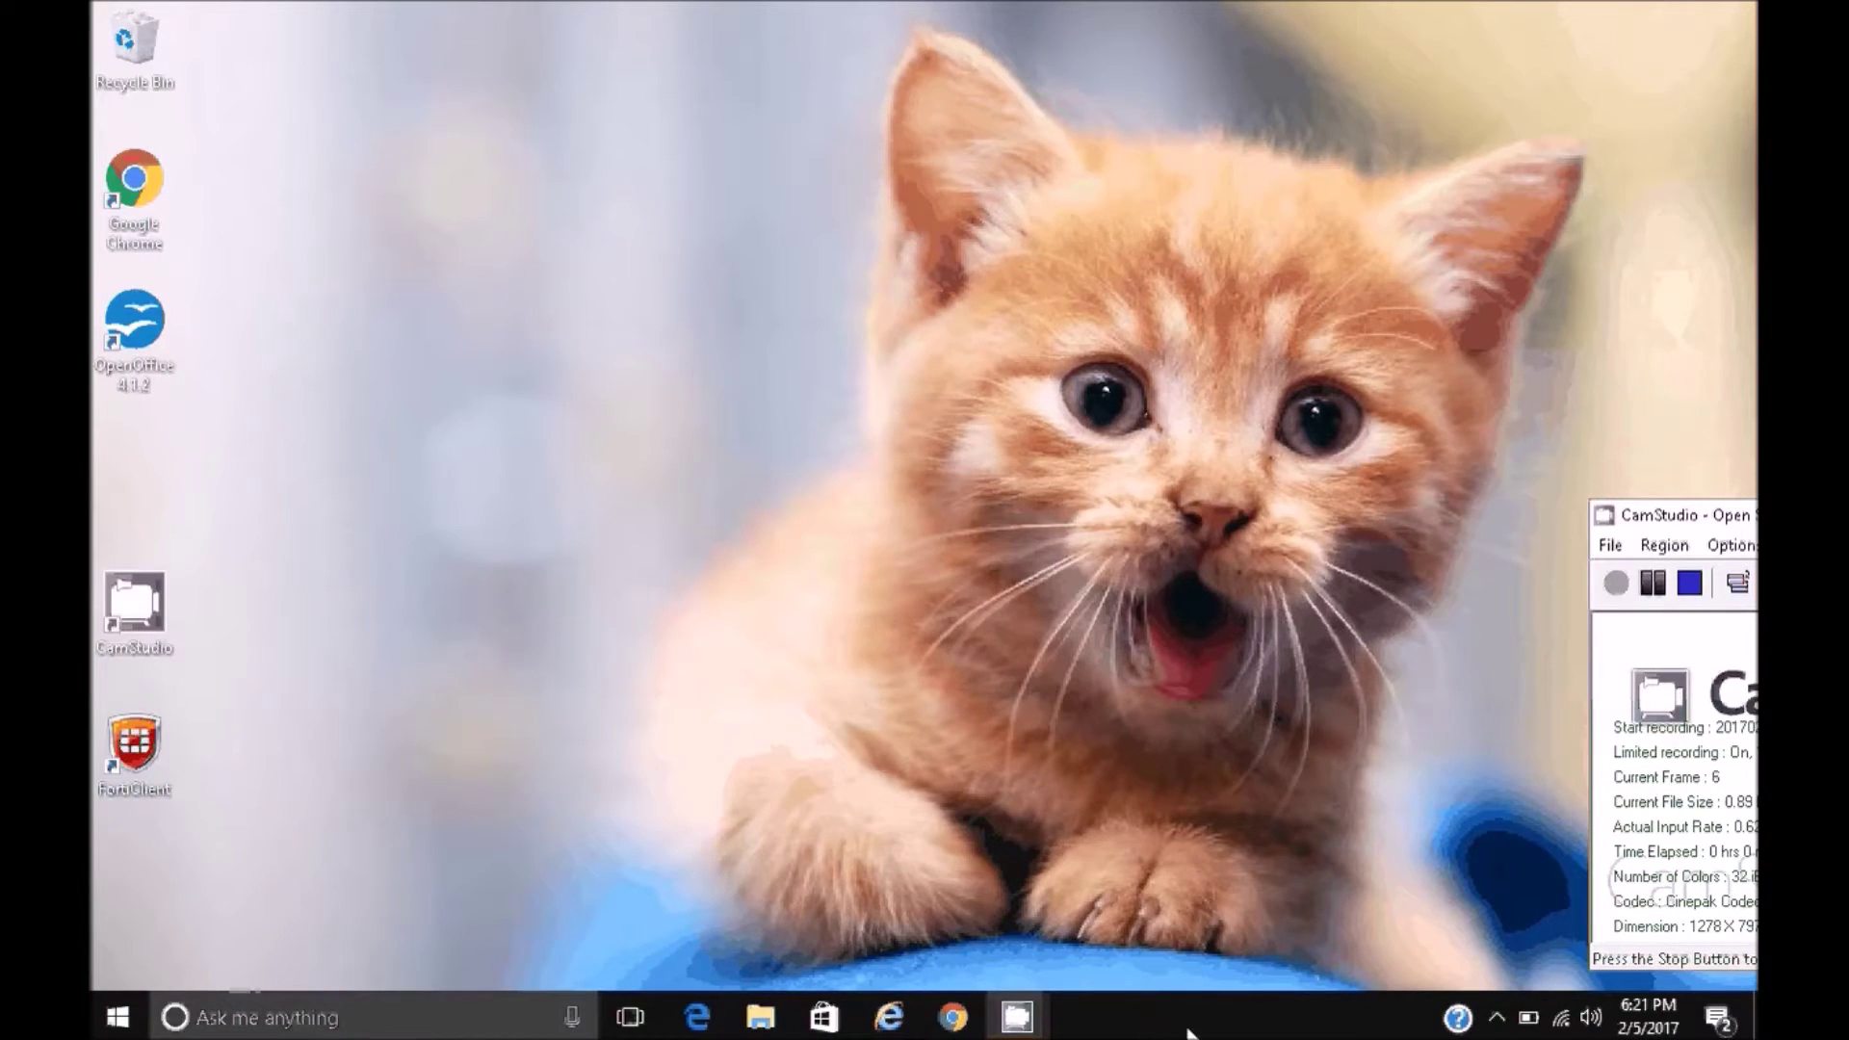
# Disable Synaptics TouchPad Enhancements in the Startup list of the expanded Task Manager
pyautogui.rightClick(1188, 1026)
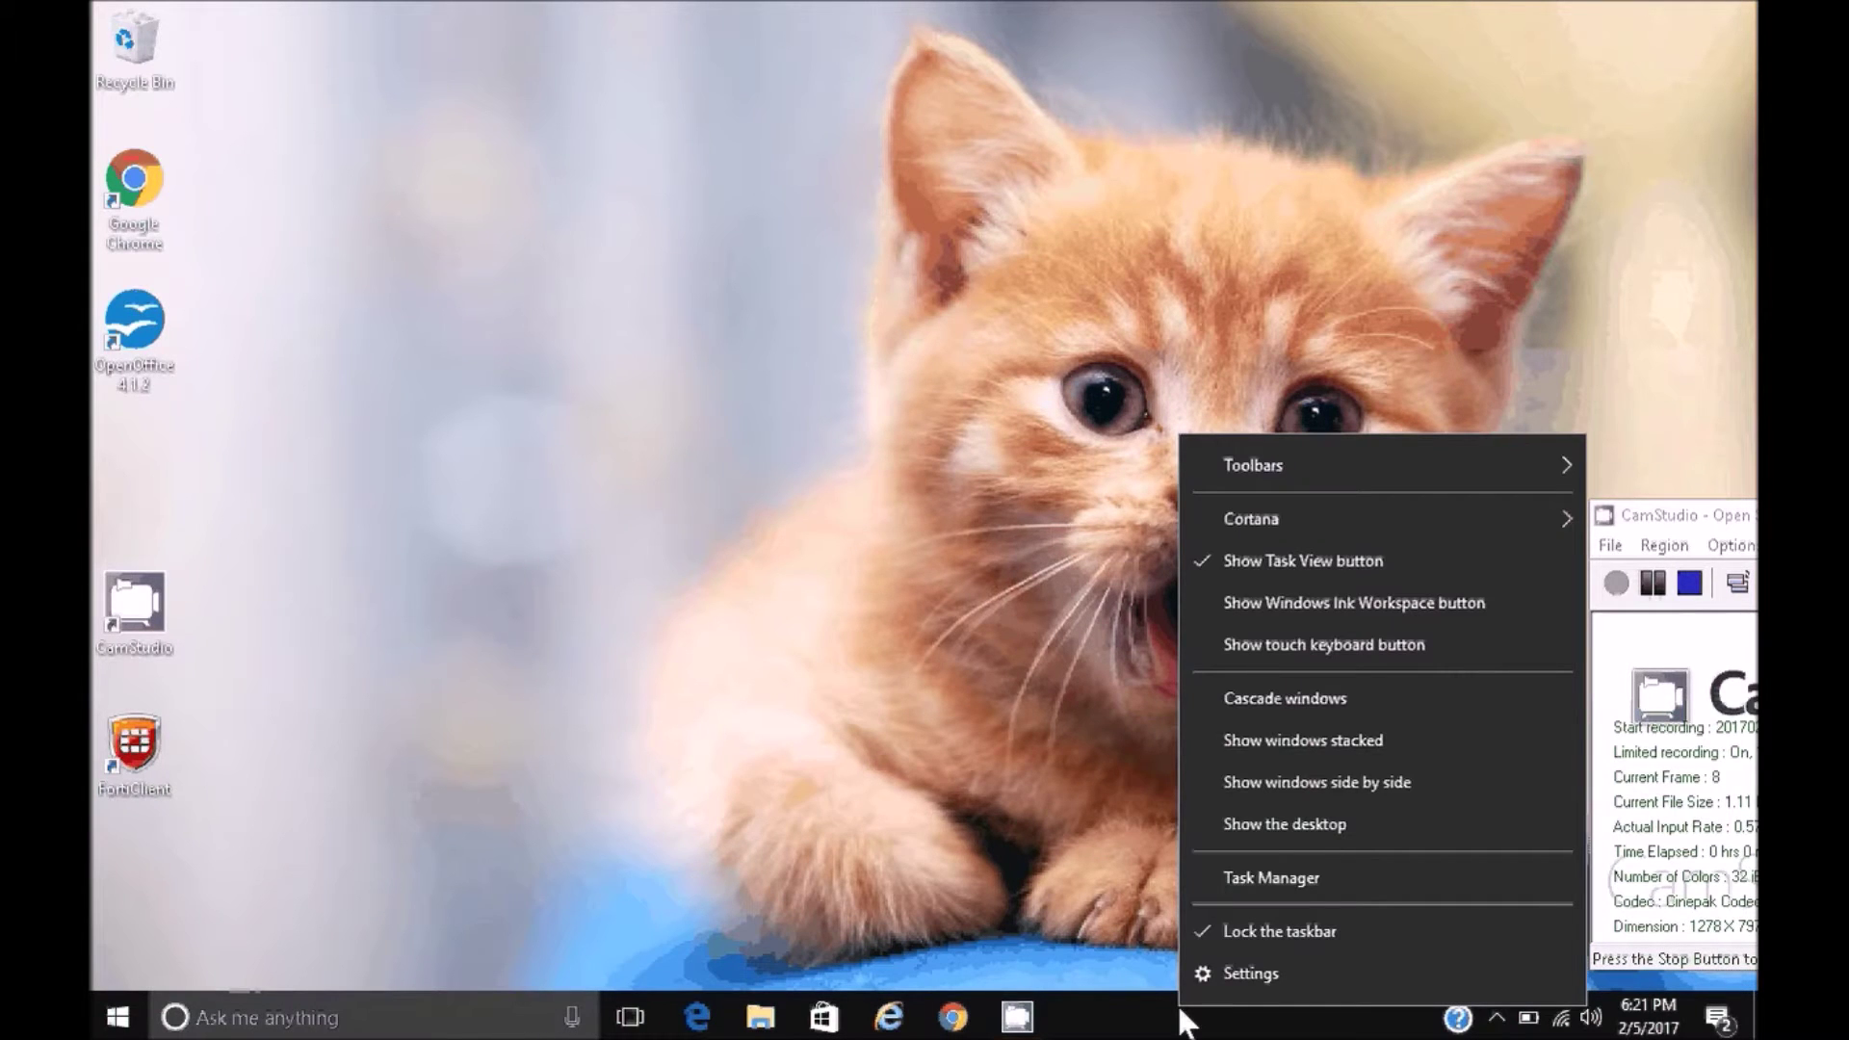
pyautogui.click(1271, 877)
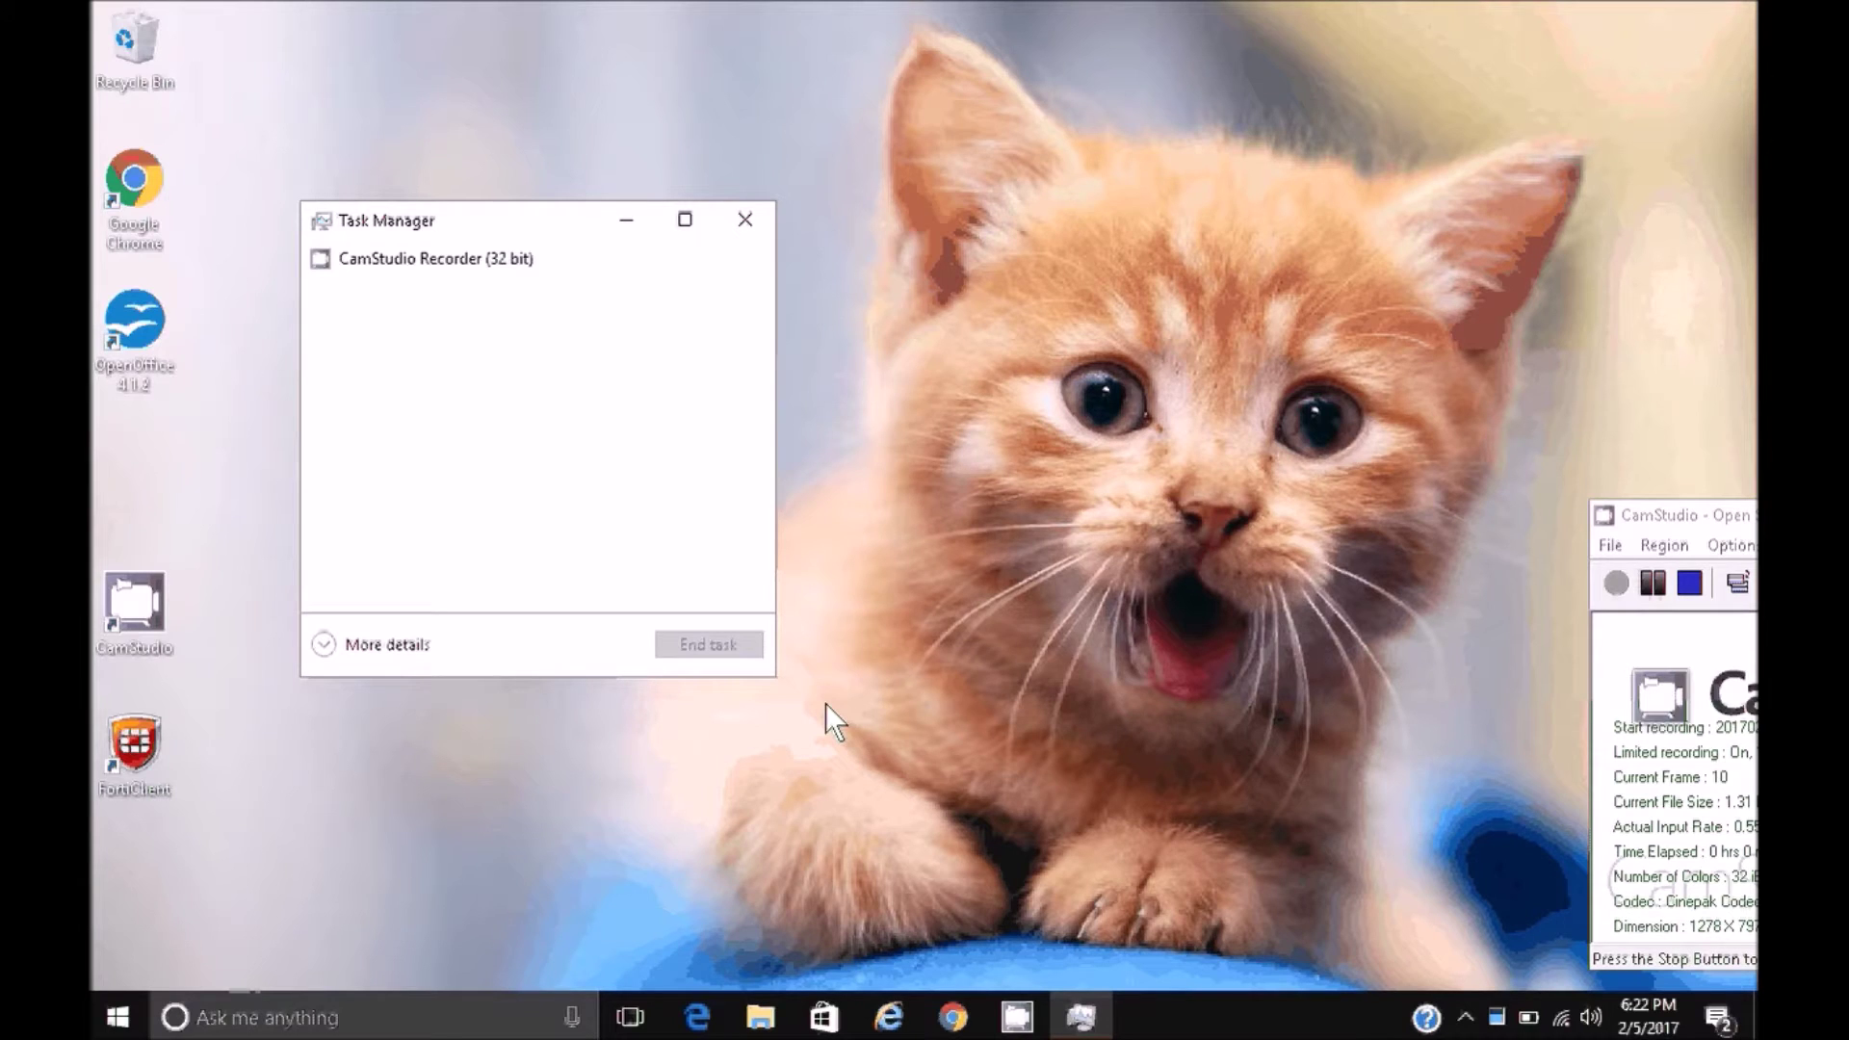
pyautogui.click(377, 649)
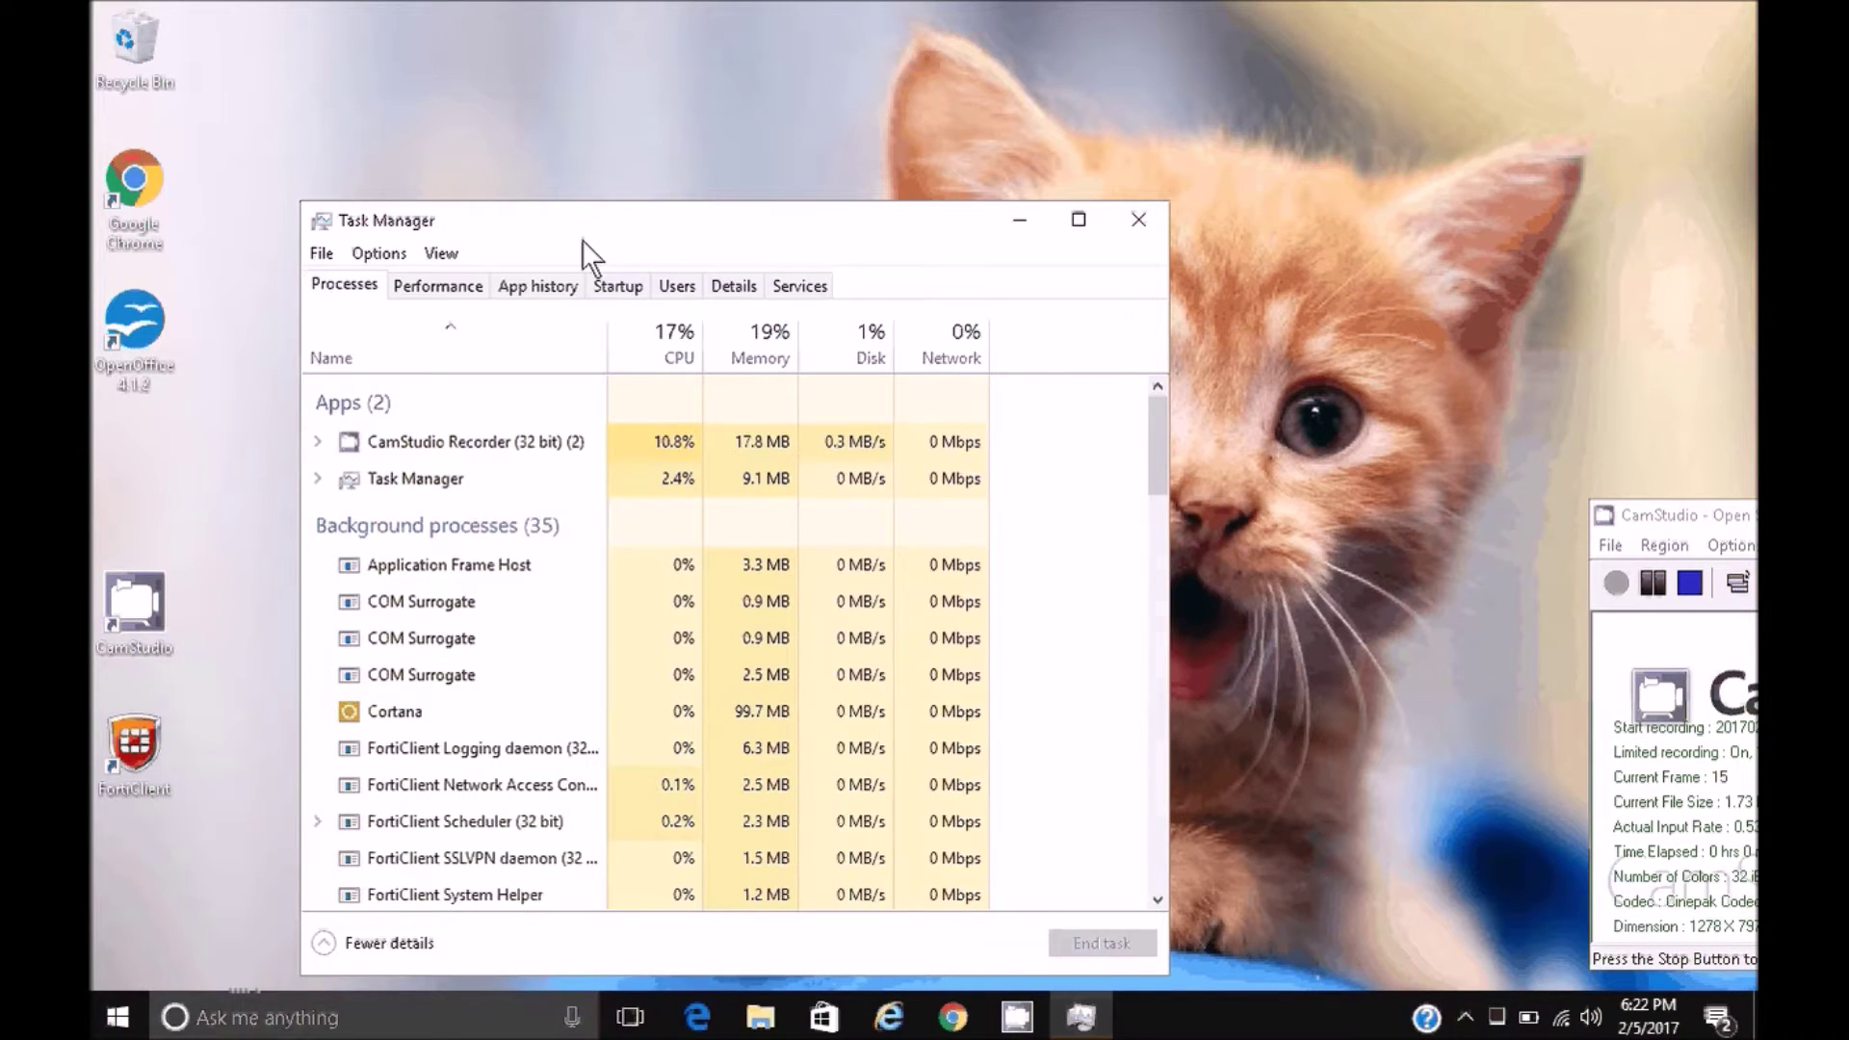
pyautogui.click(617, 285)
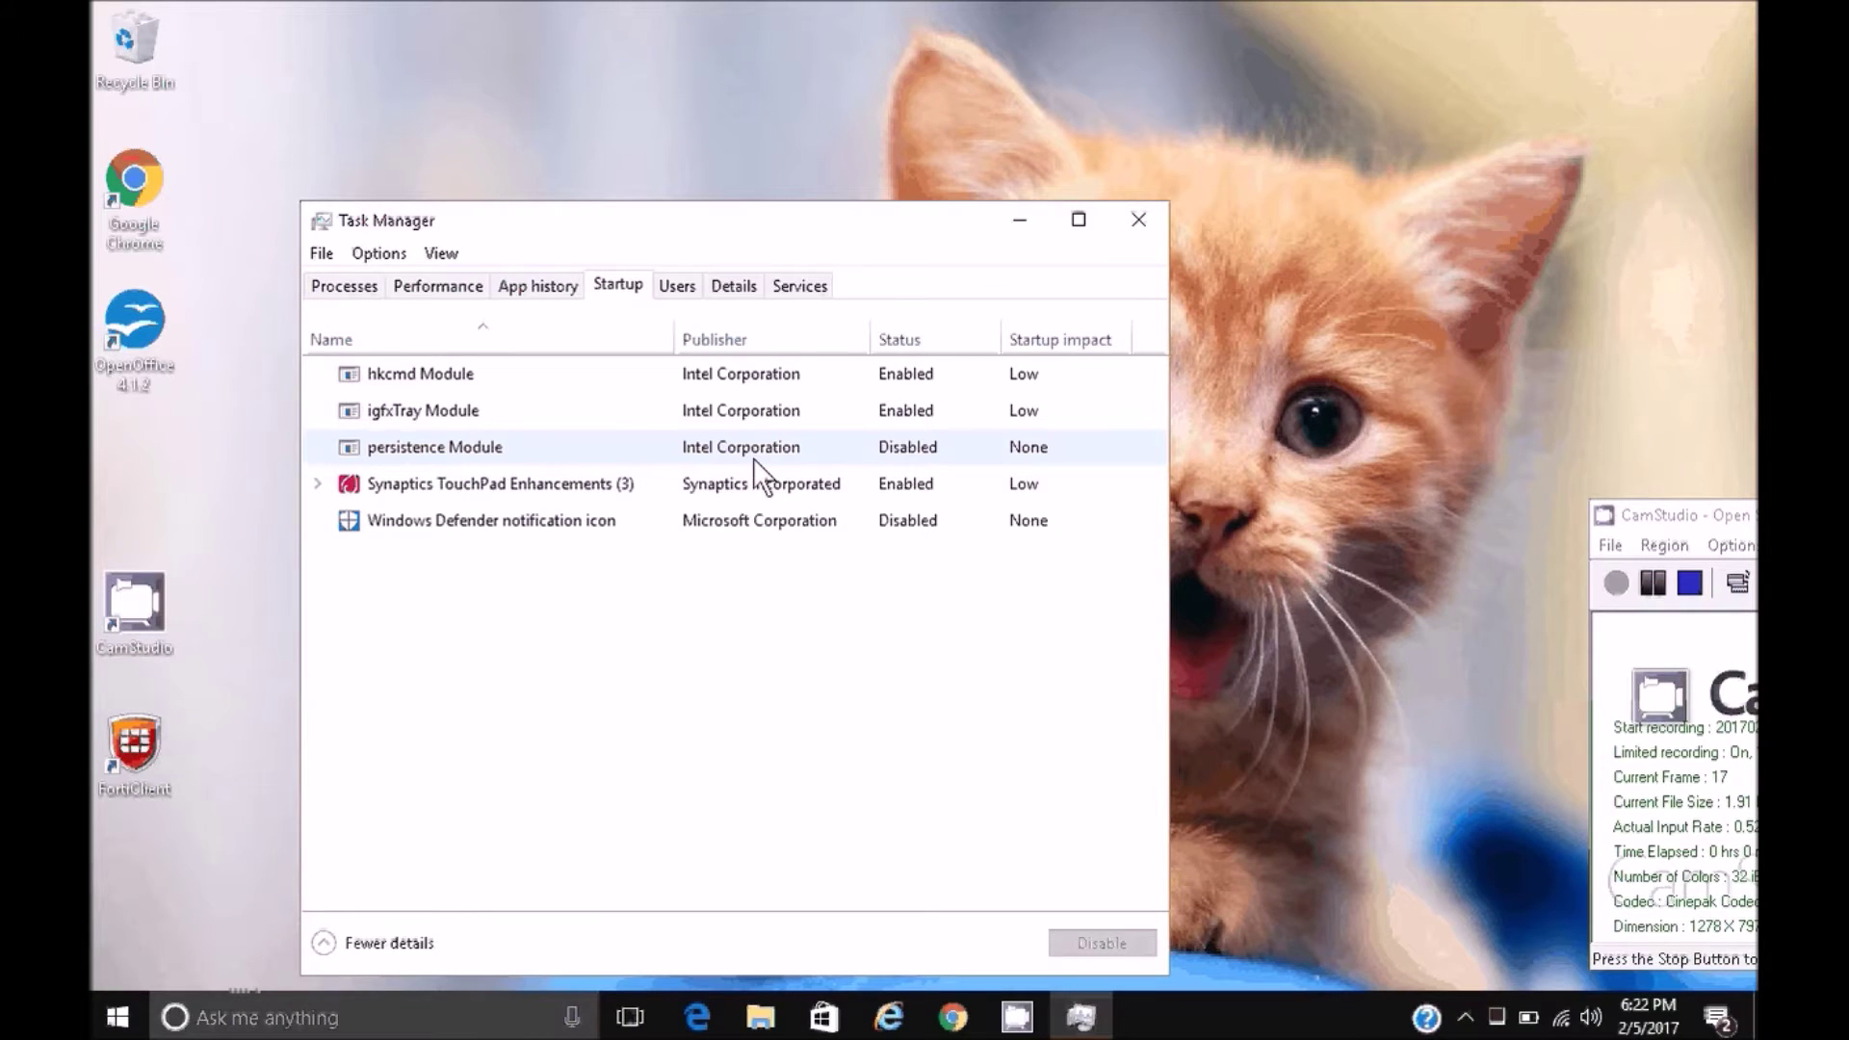
pyautogui.rightClick(536, 491)
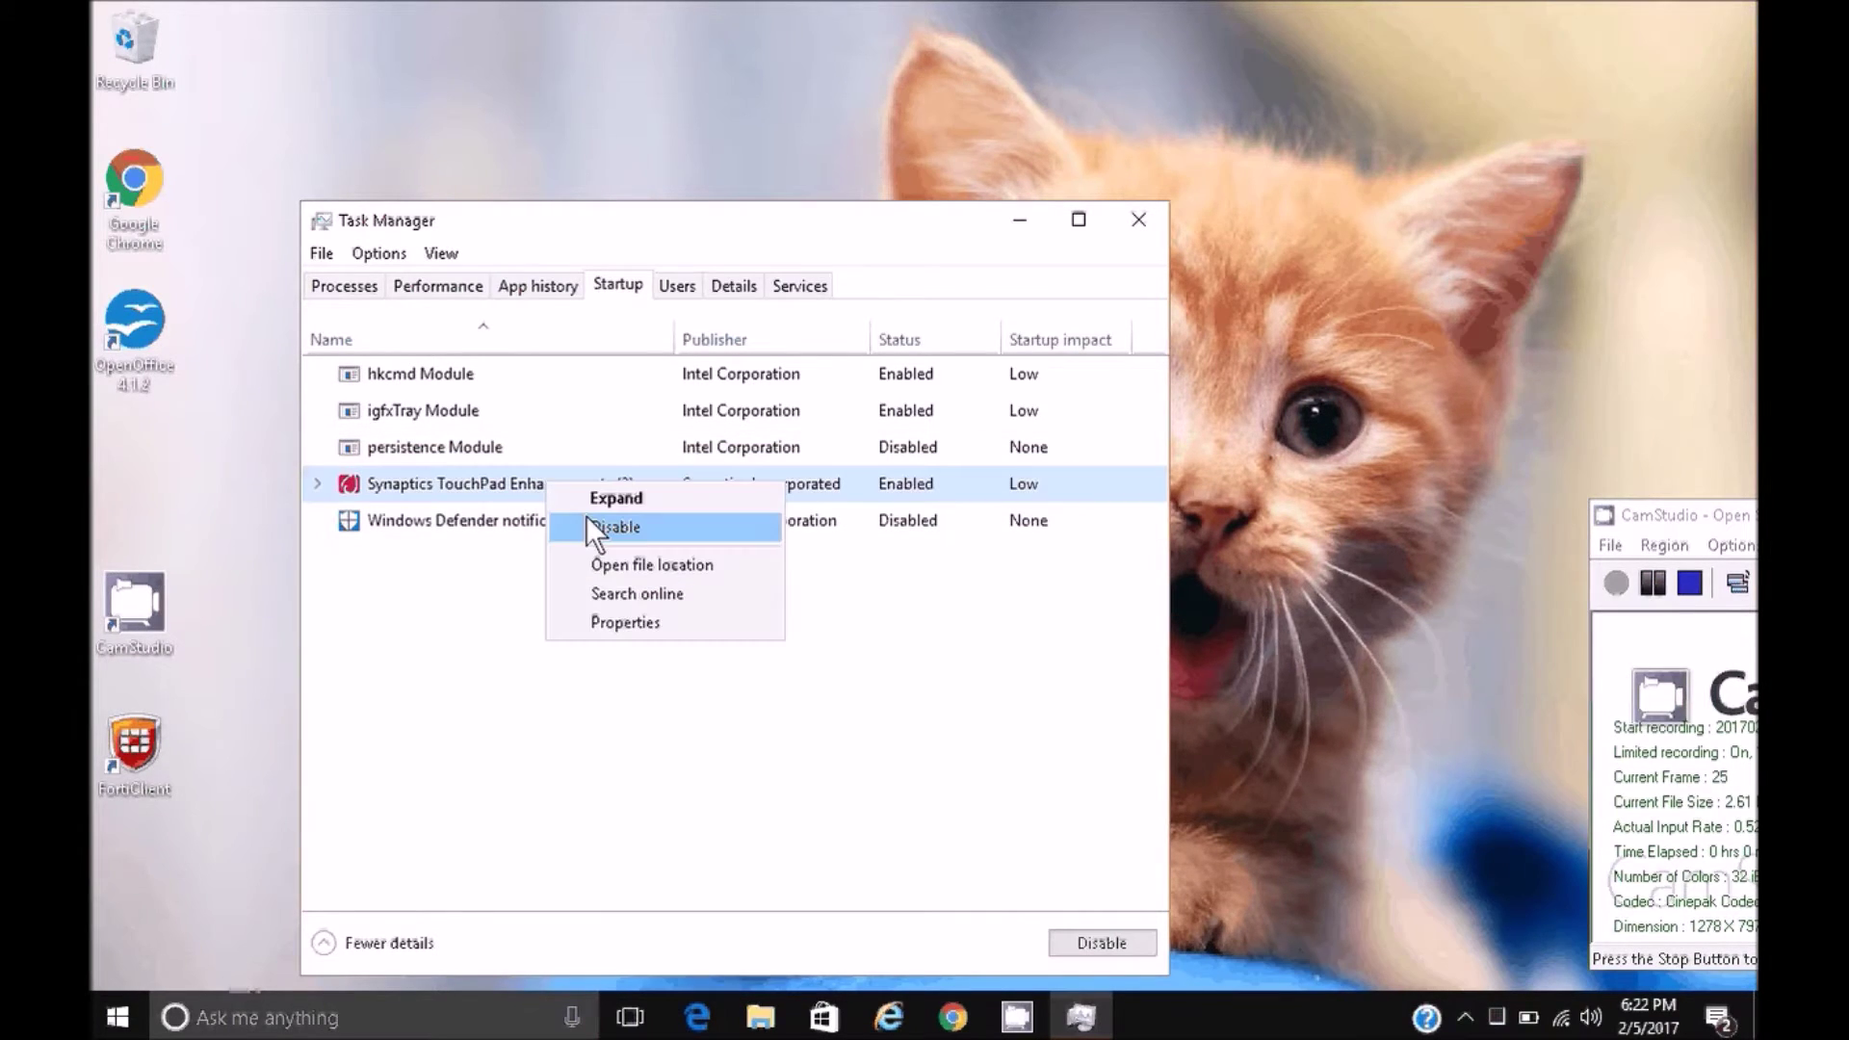
pyautogui.click(488, 561)
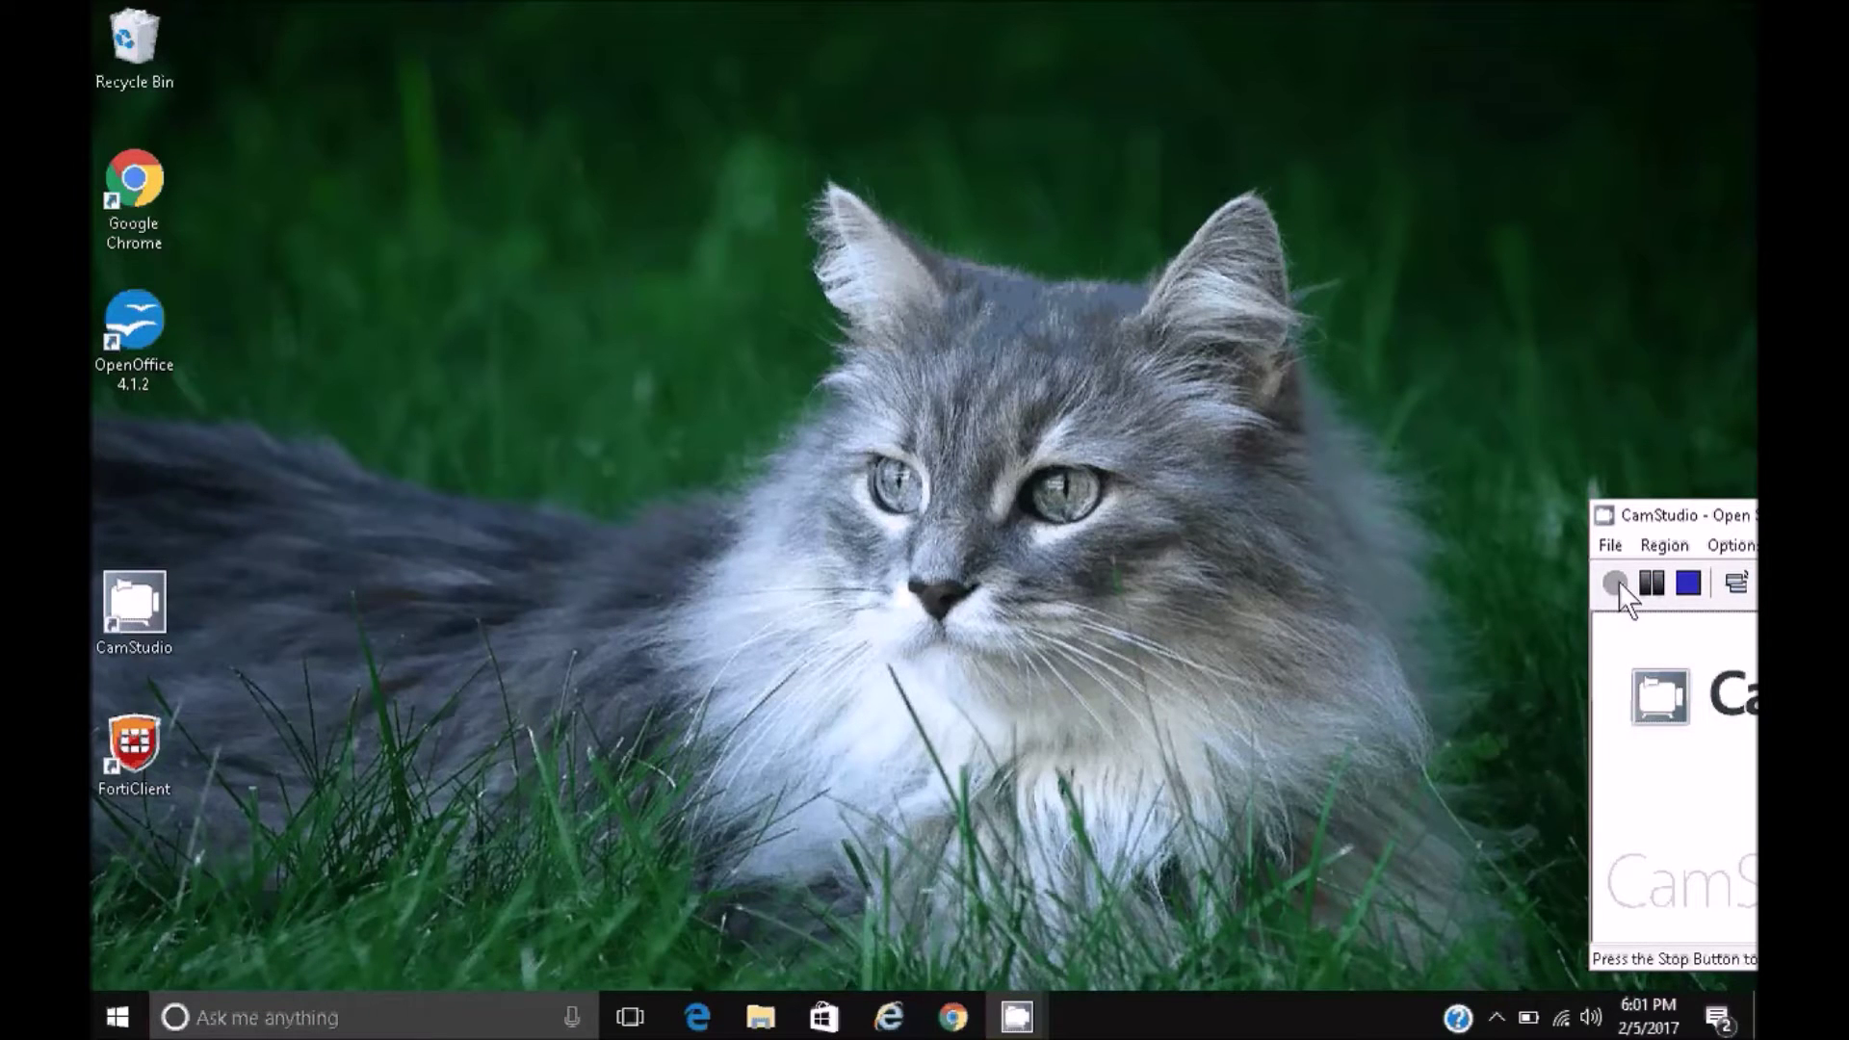
# Run shell:startup from the Win+R box to open the user's empty Startup folder
pyautogui.click(1616, 582)
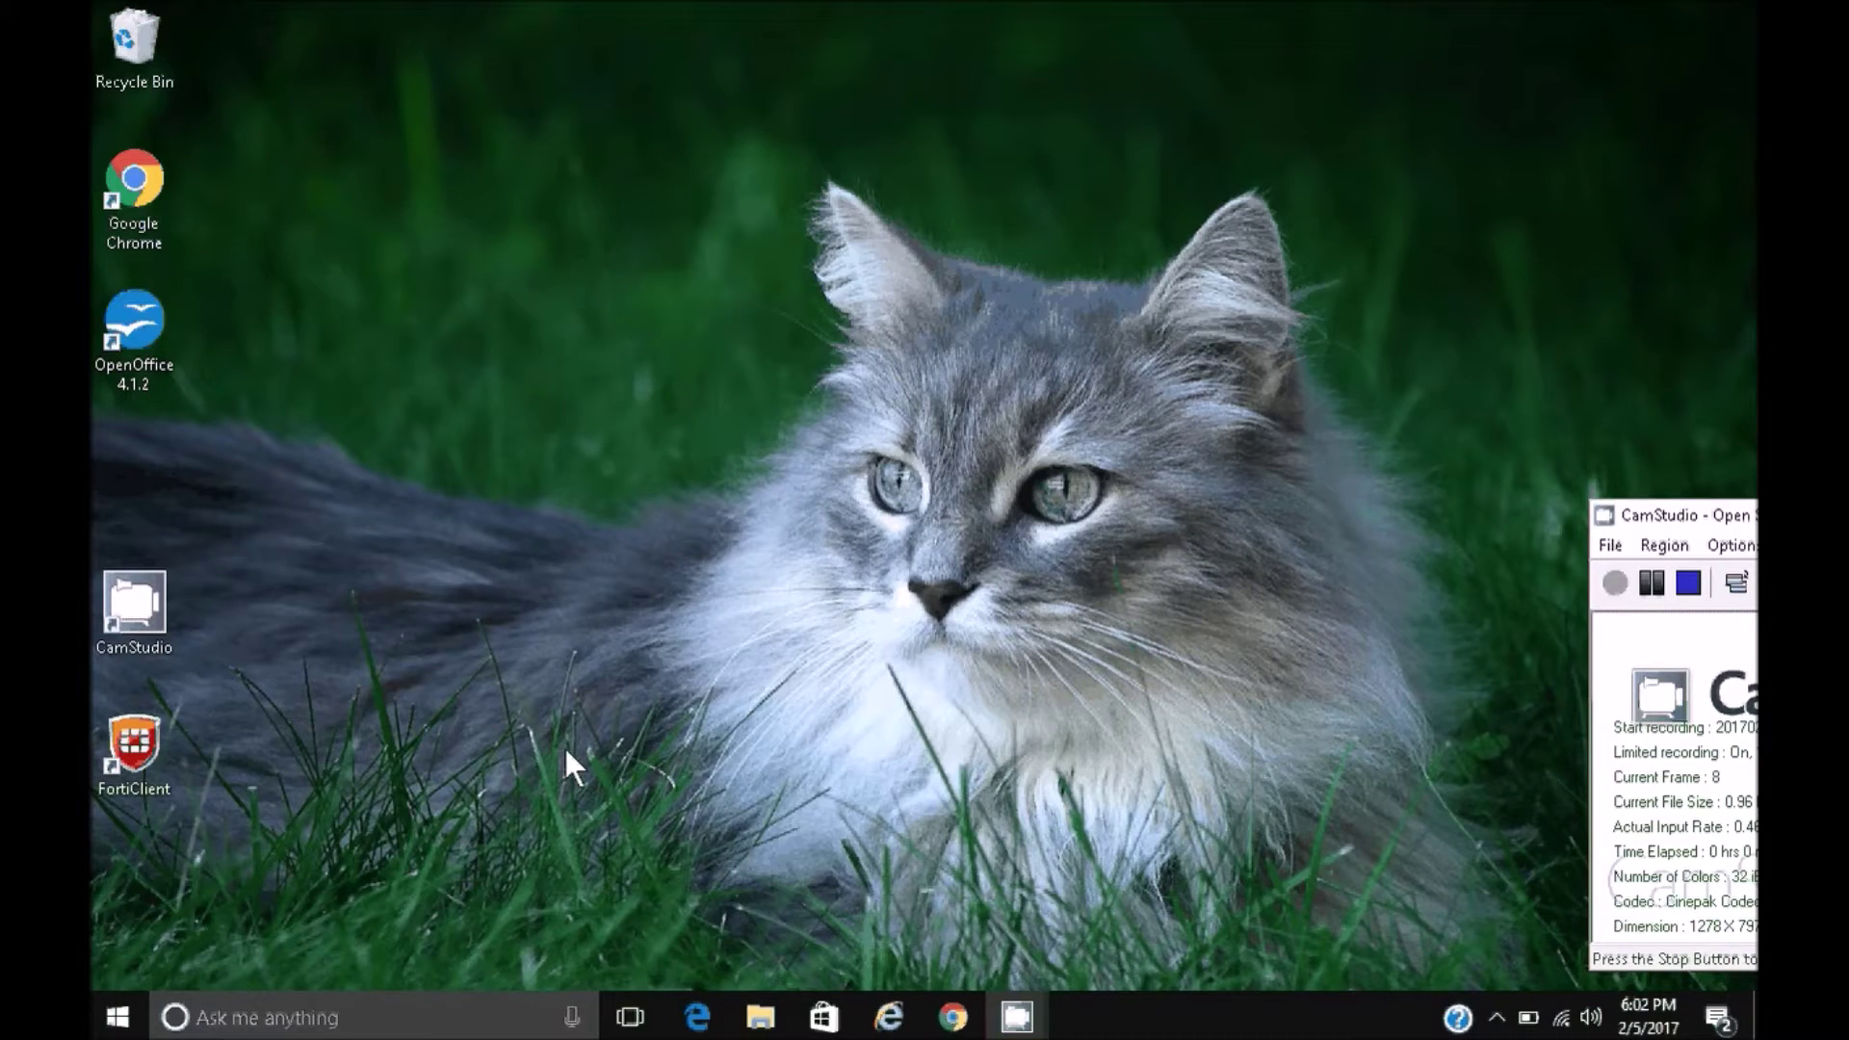
pyautogui.press('super+r')
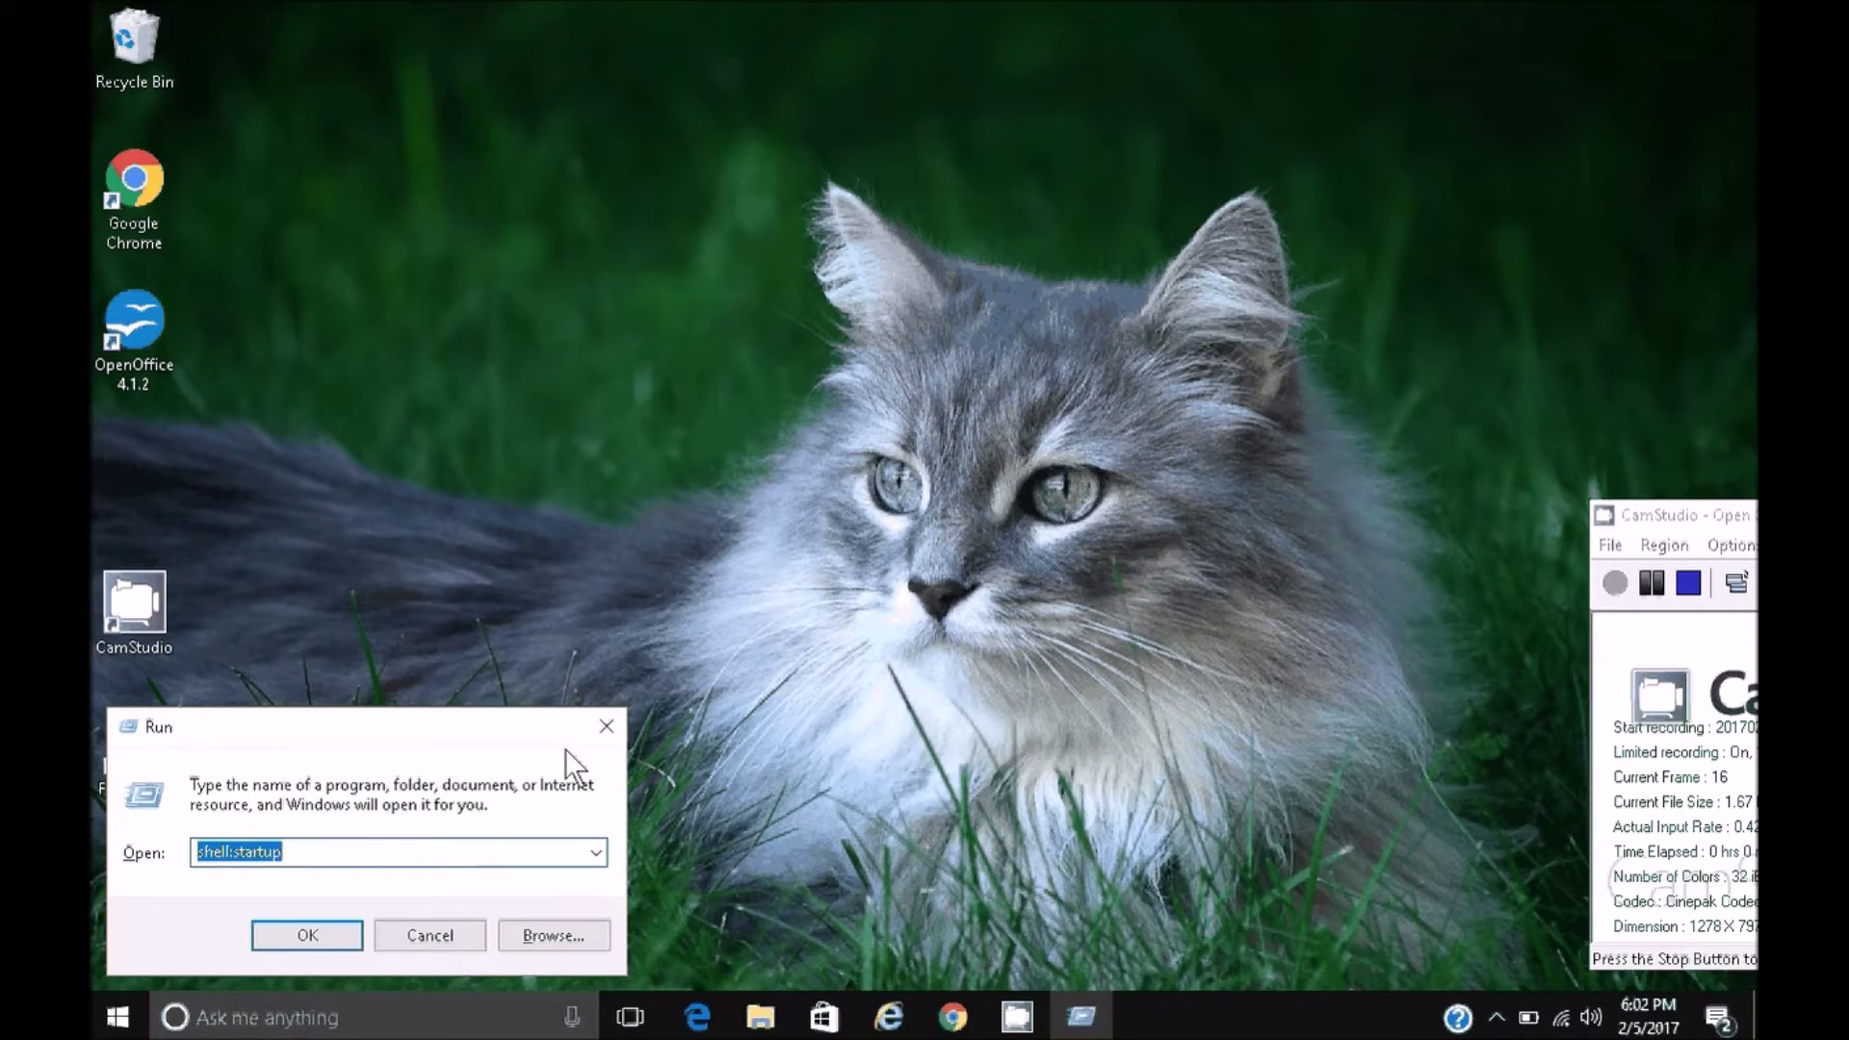
pyautogui.press('Return')
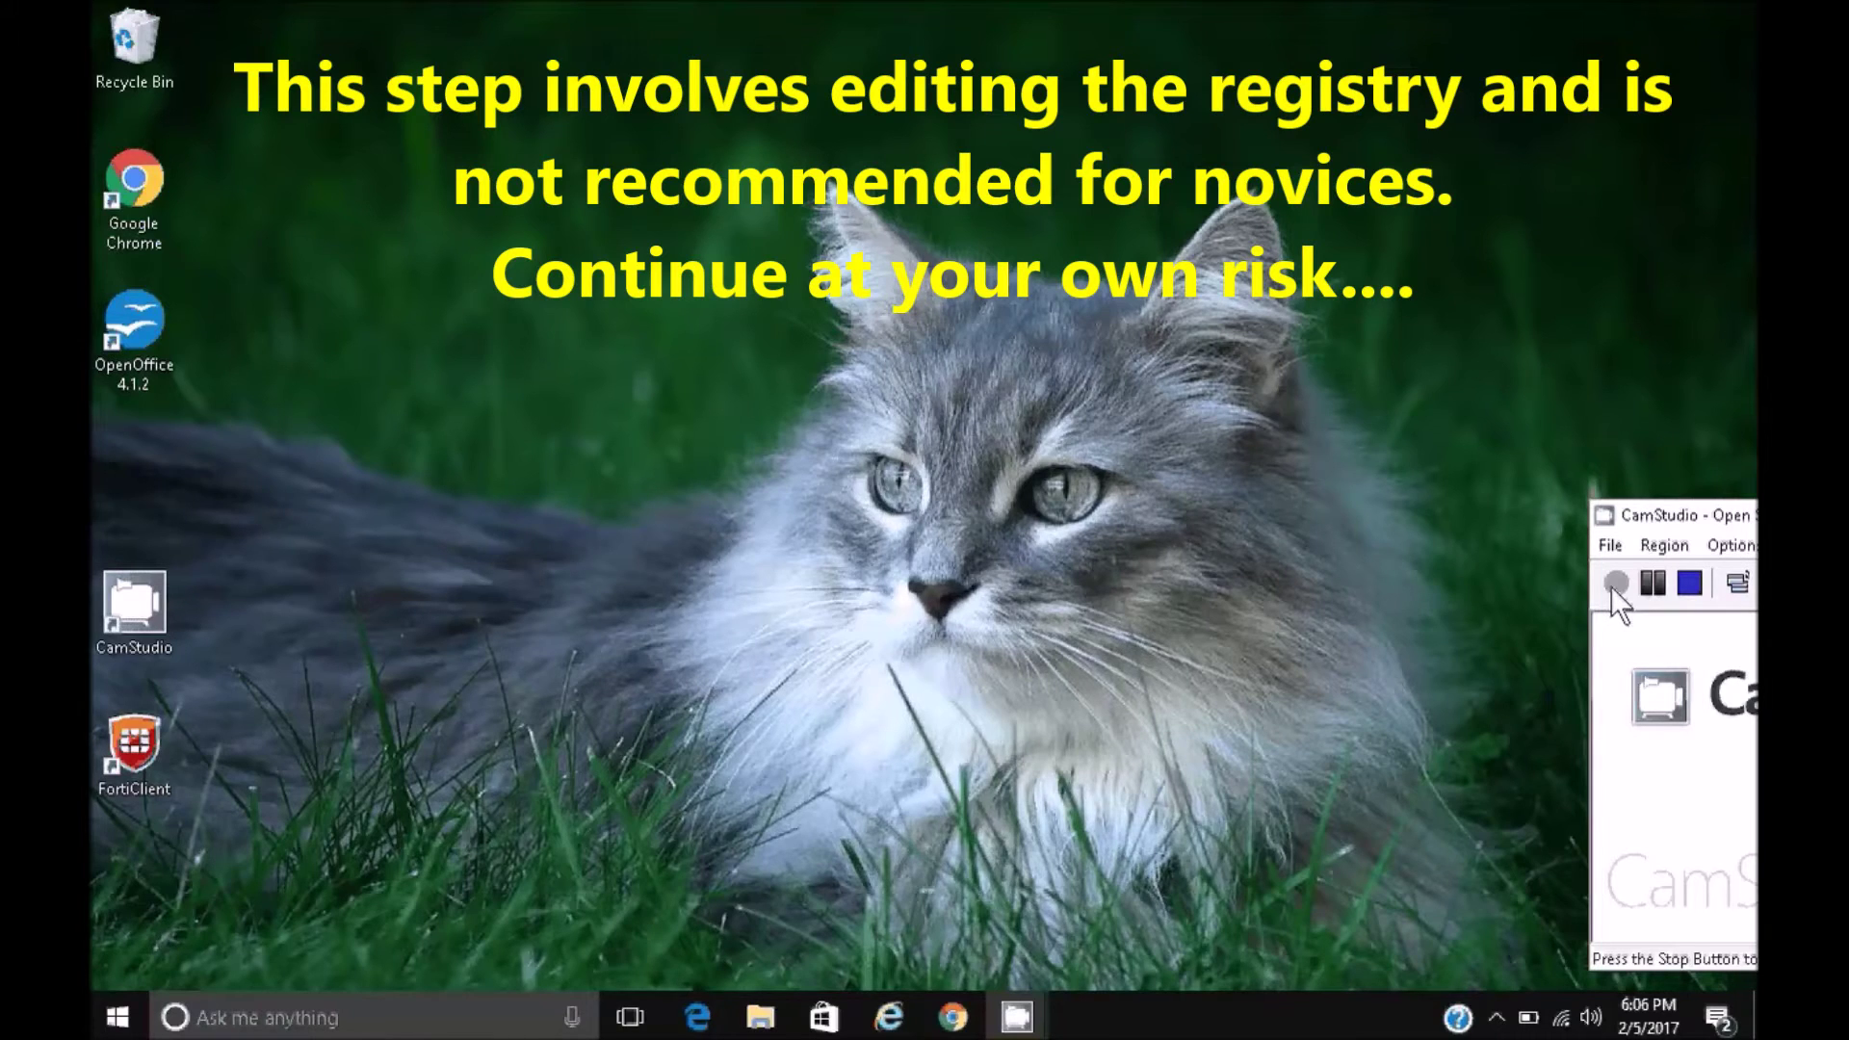
# Search Windows for 'regedit' to launch the Registry Editor
pyautogui.click(1614, 588)
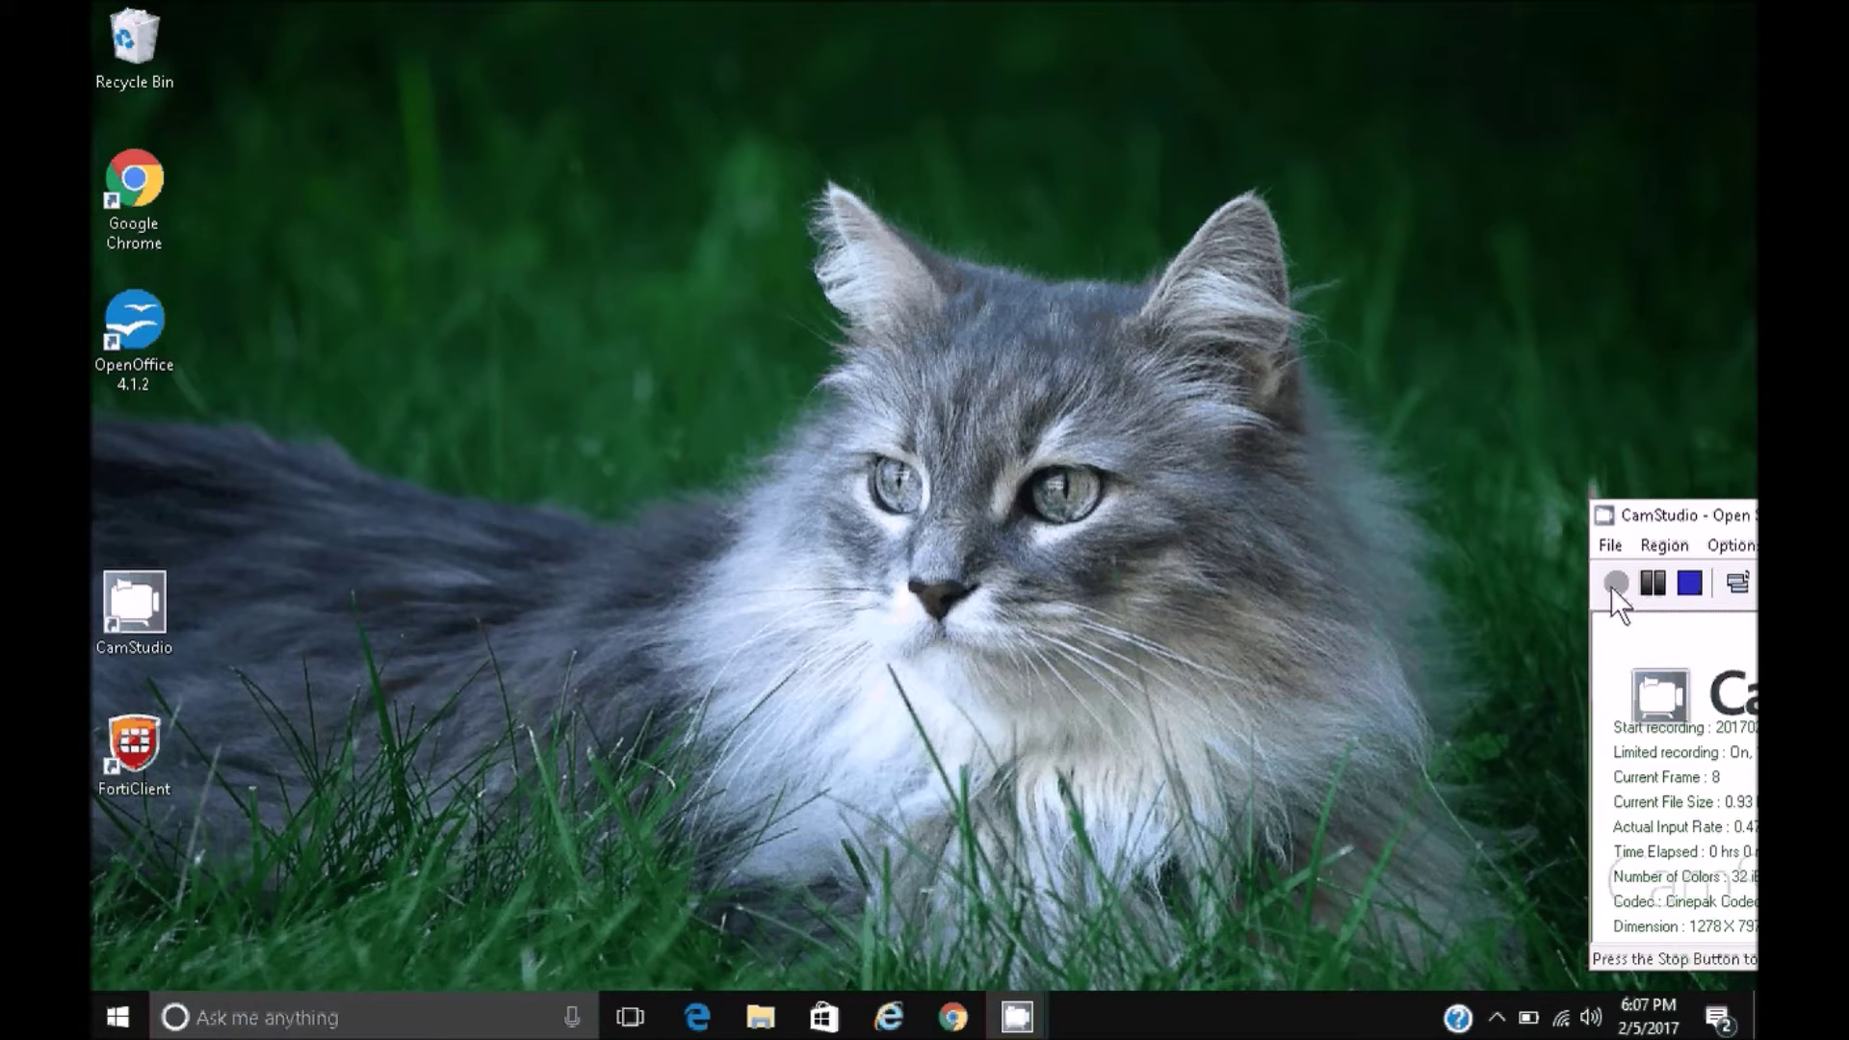
pyautogui.click(321, 1021)
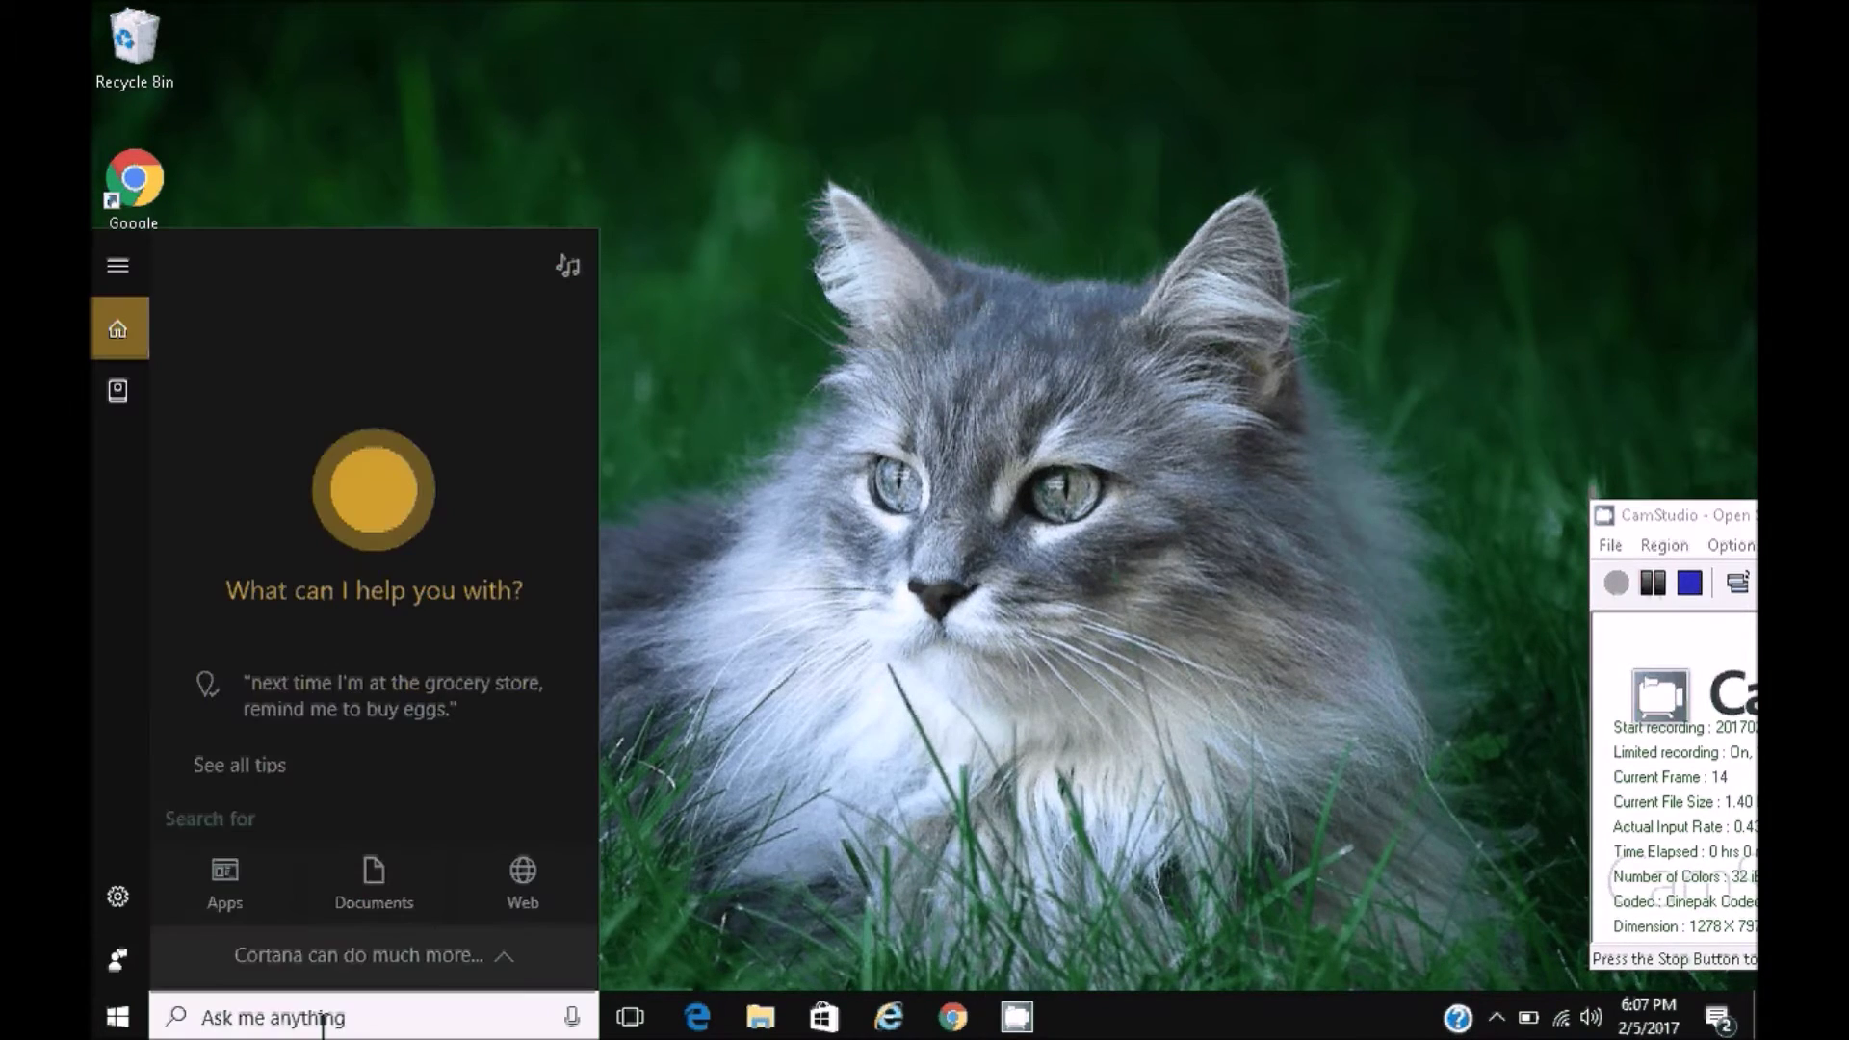
pyautogui.write('regedit')
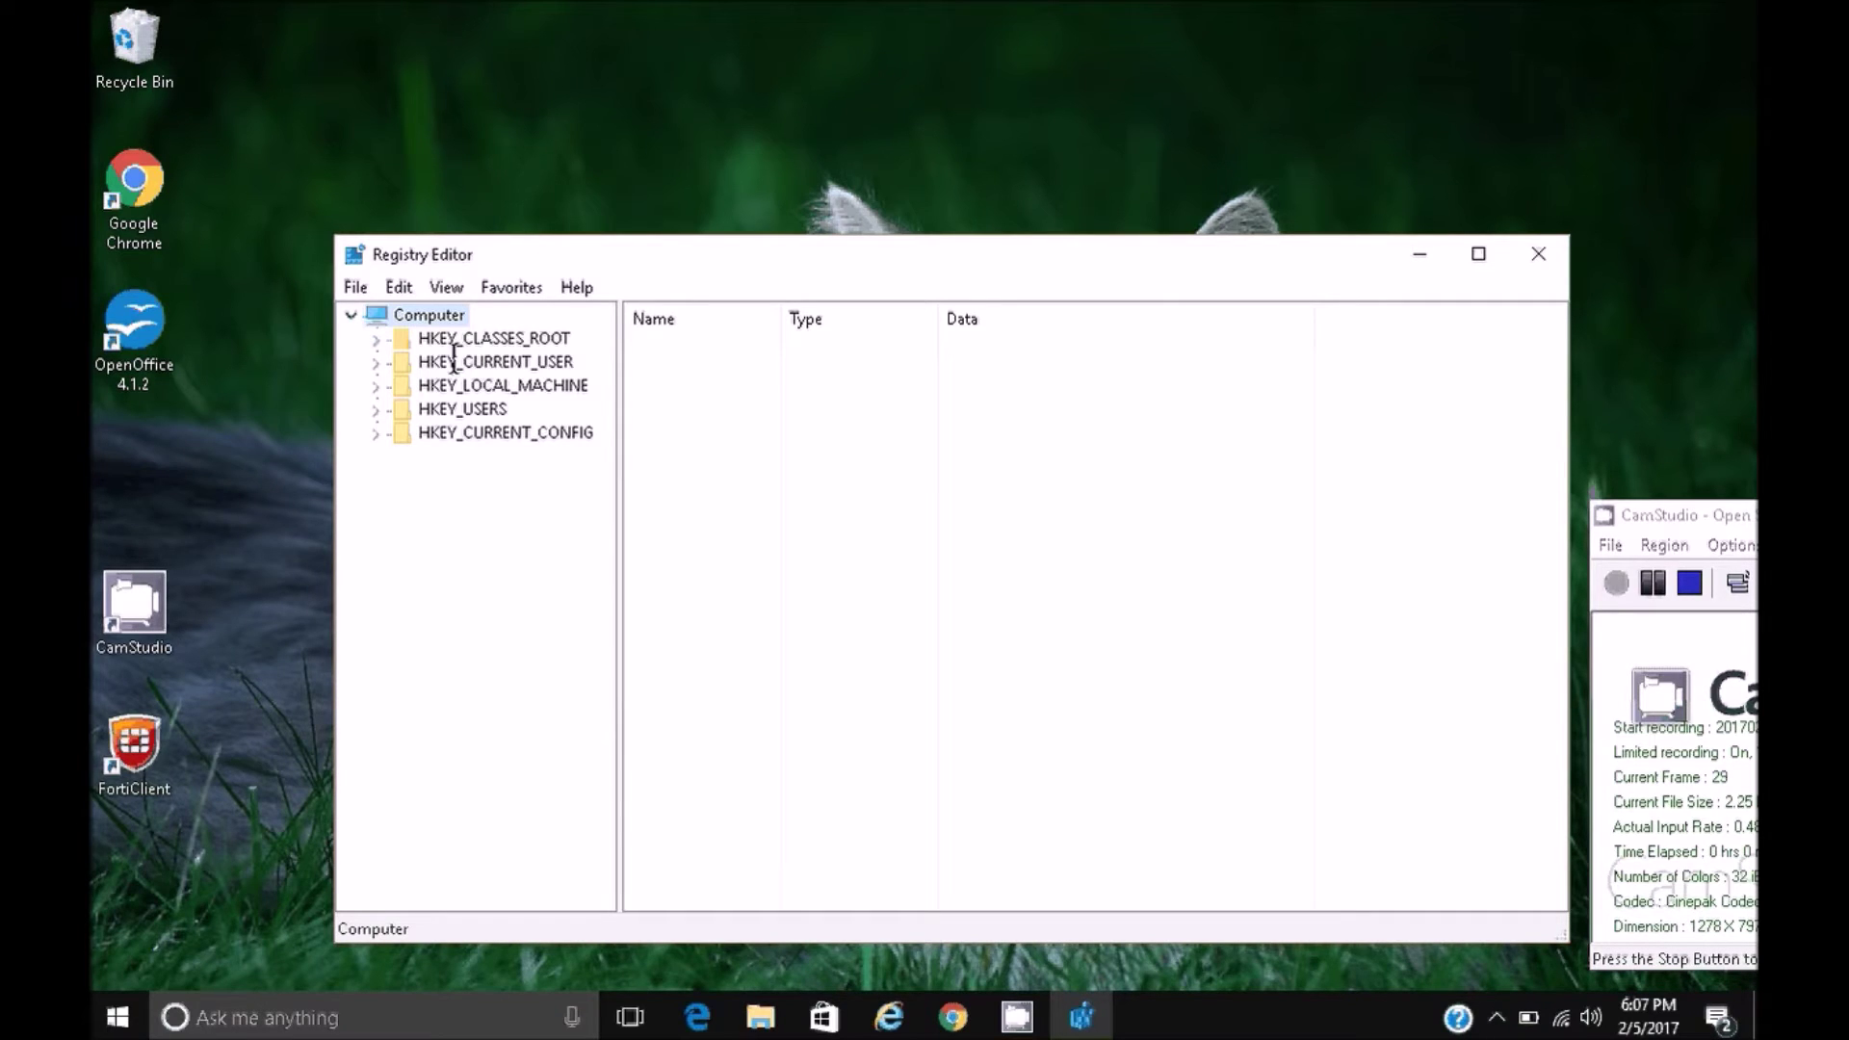
# Expand HKEY_CURRENT_USER\SOFTWARE\Microsoft\Windows\CurrentVersion in the key tree
pyautogui.doubleClick(455, 362)
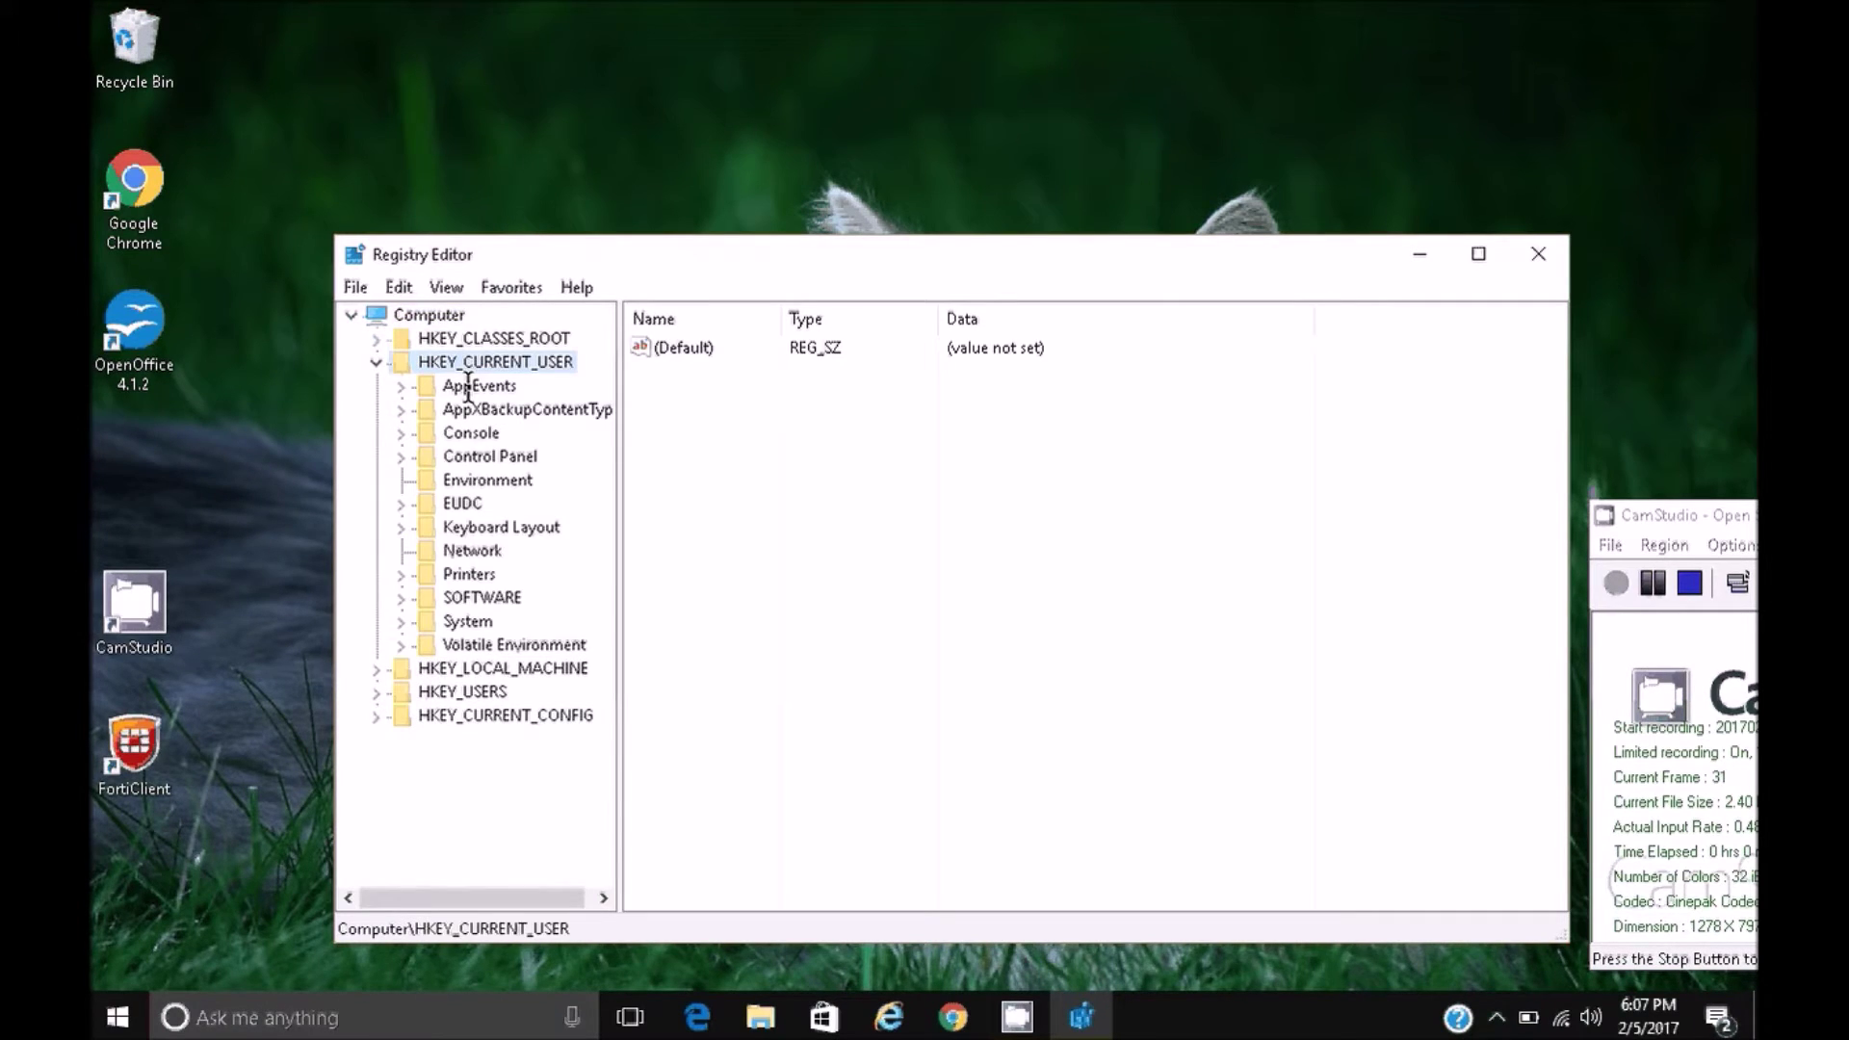
pyautogui.doubleClick(505, 598)
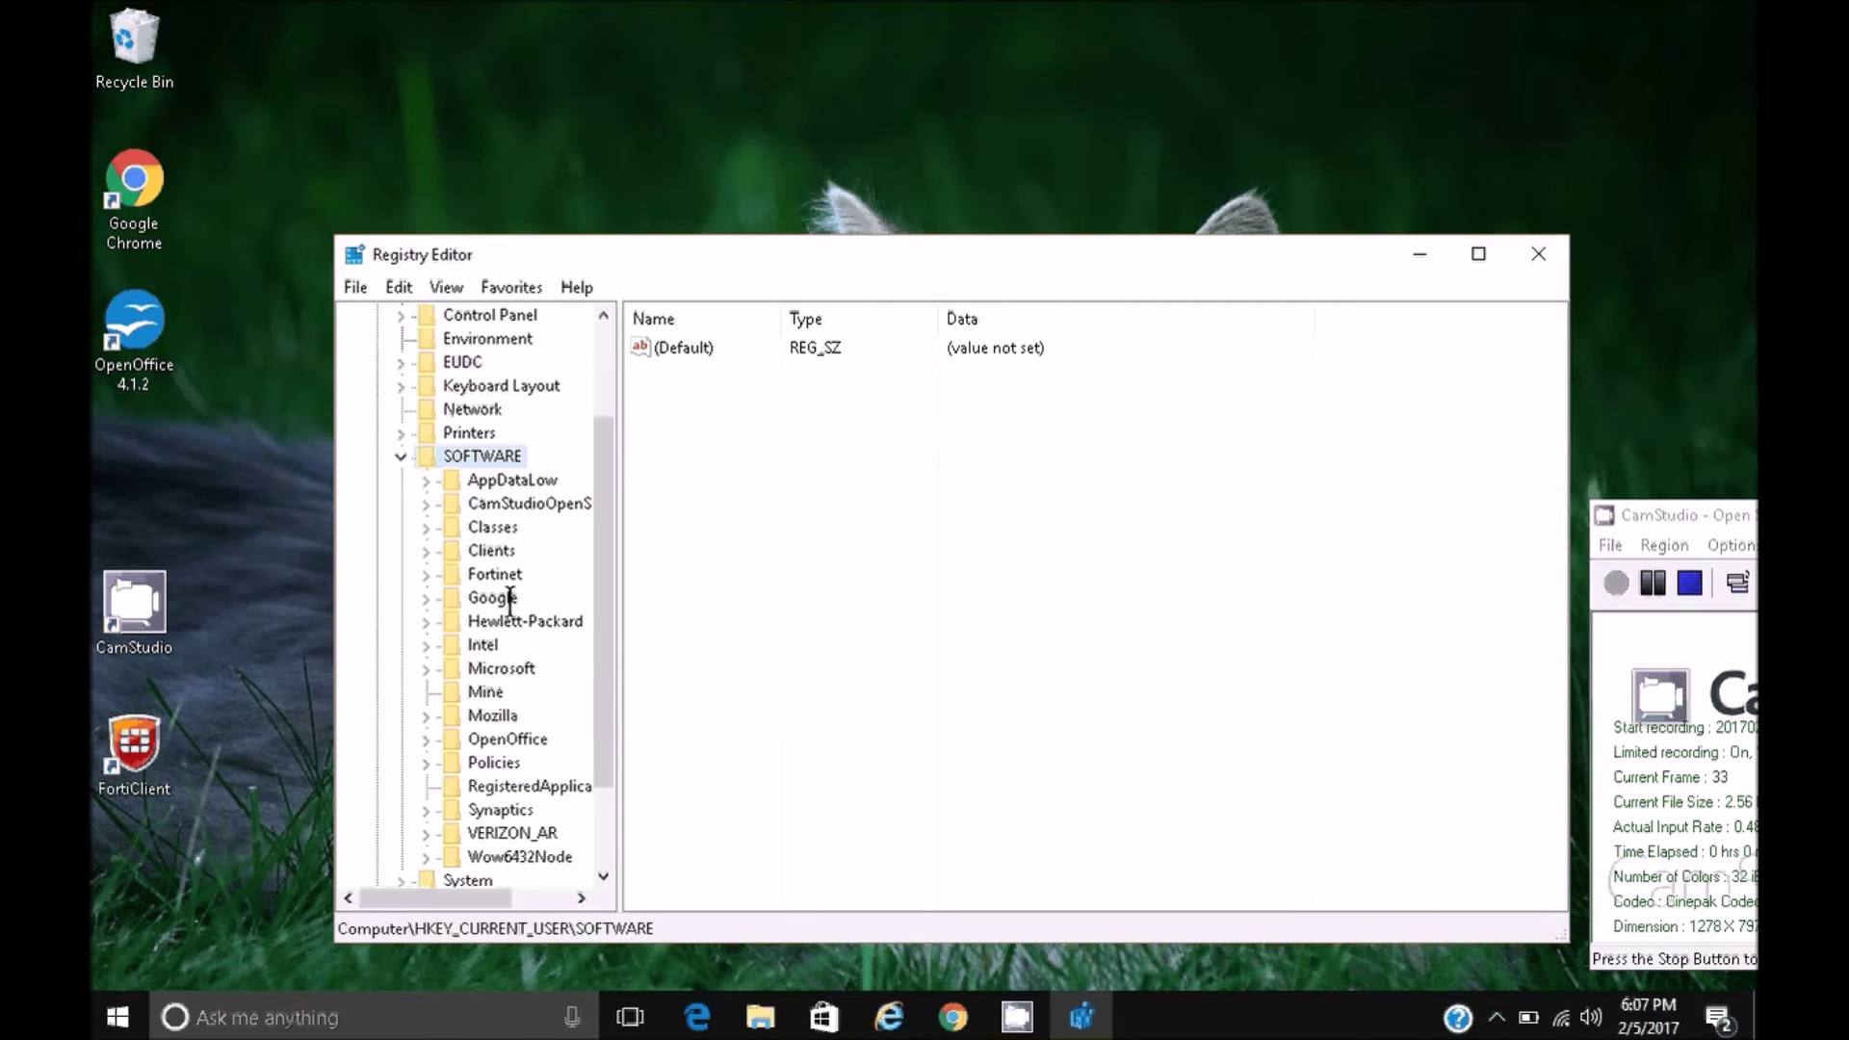
pyautogui.doubleClick(514, 667)
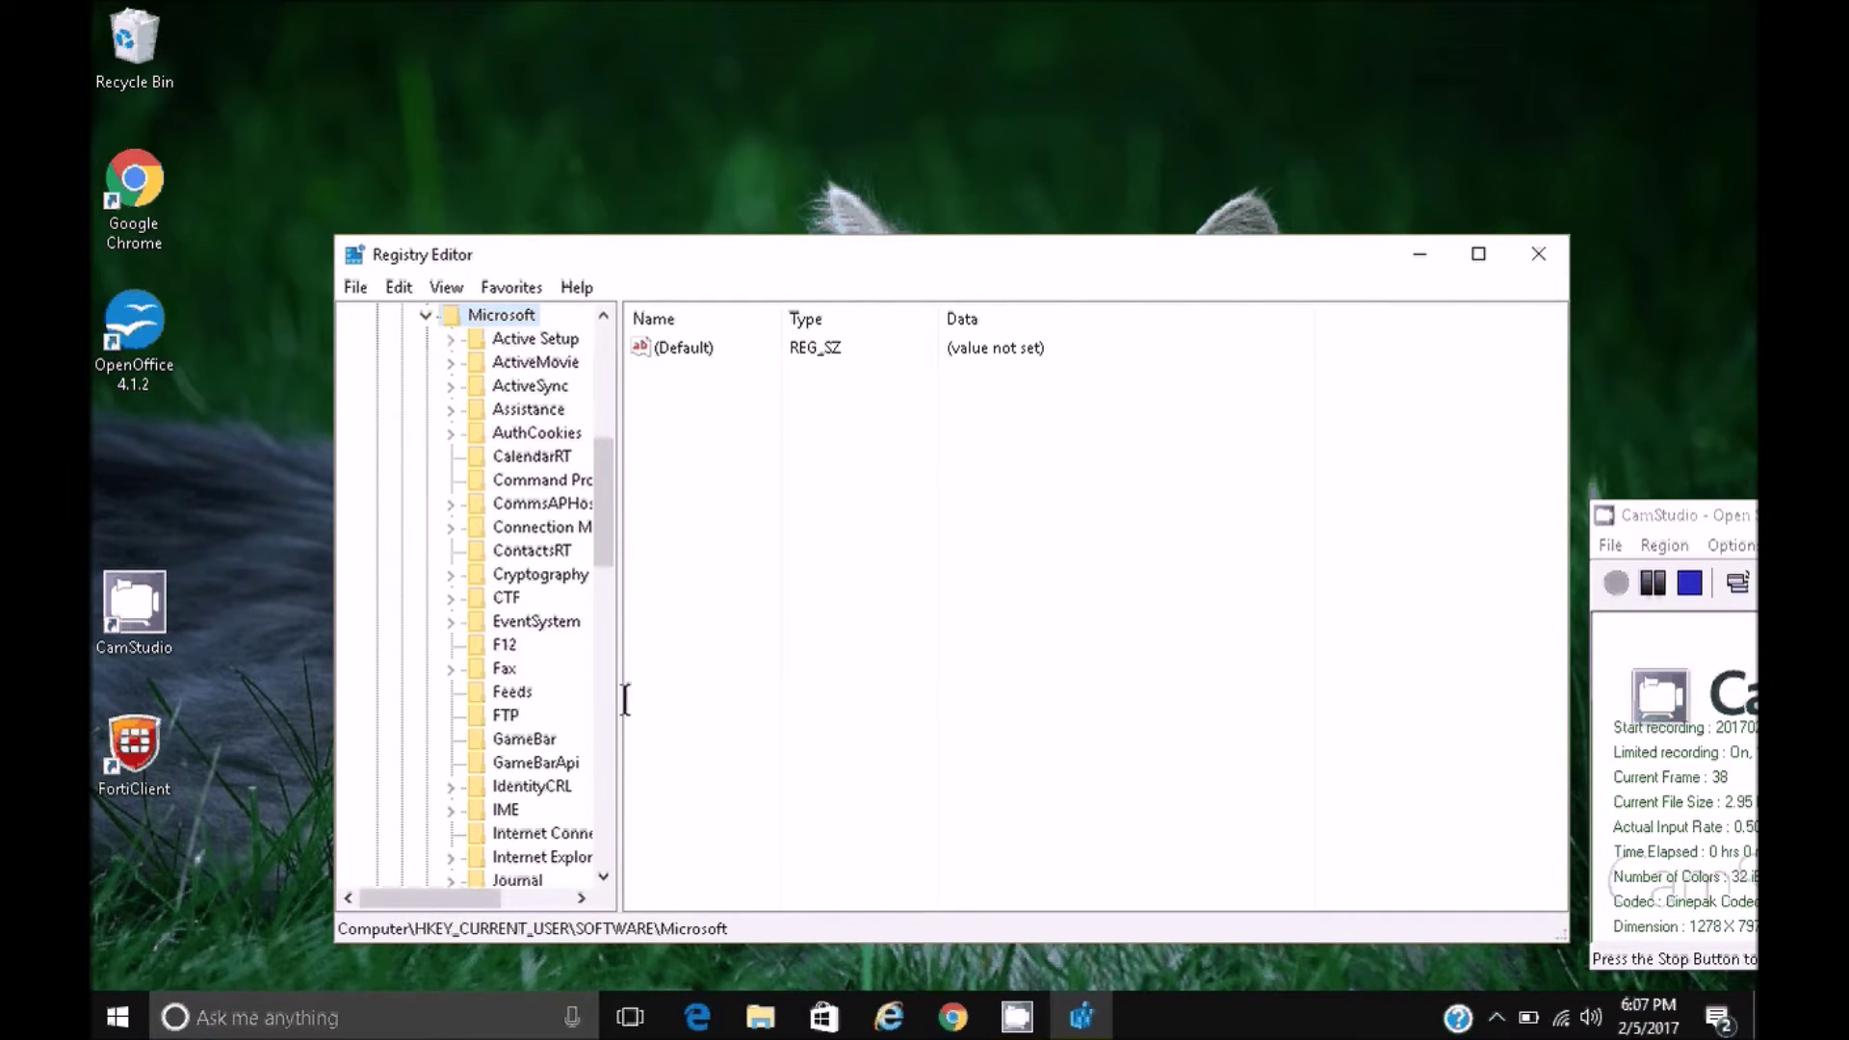
pyautogui.moveTo(604, 544); pyautogui.dragTo(622, 778)
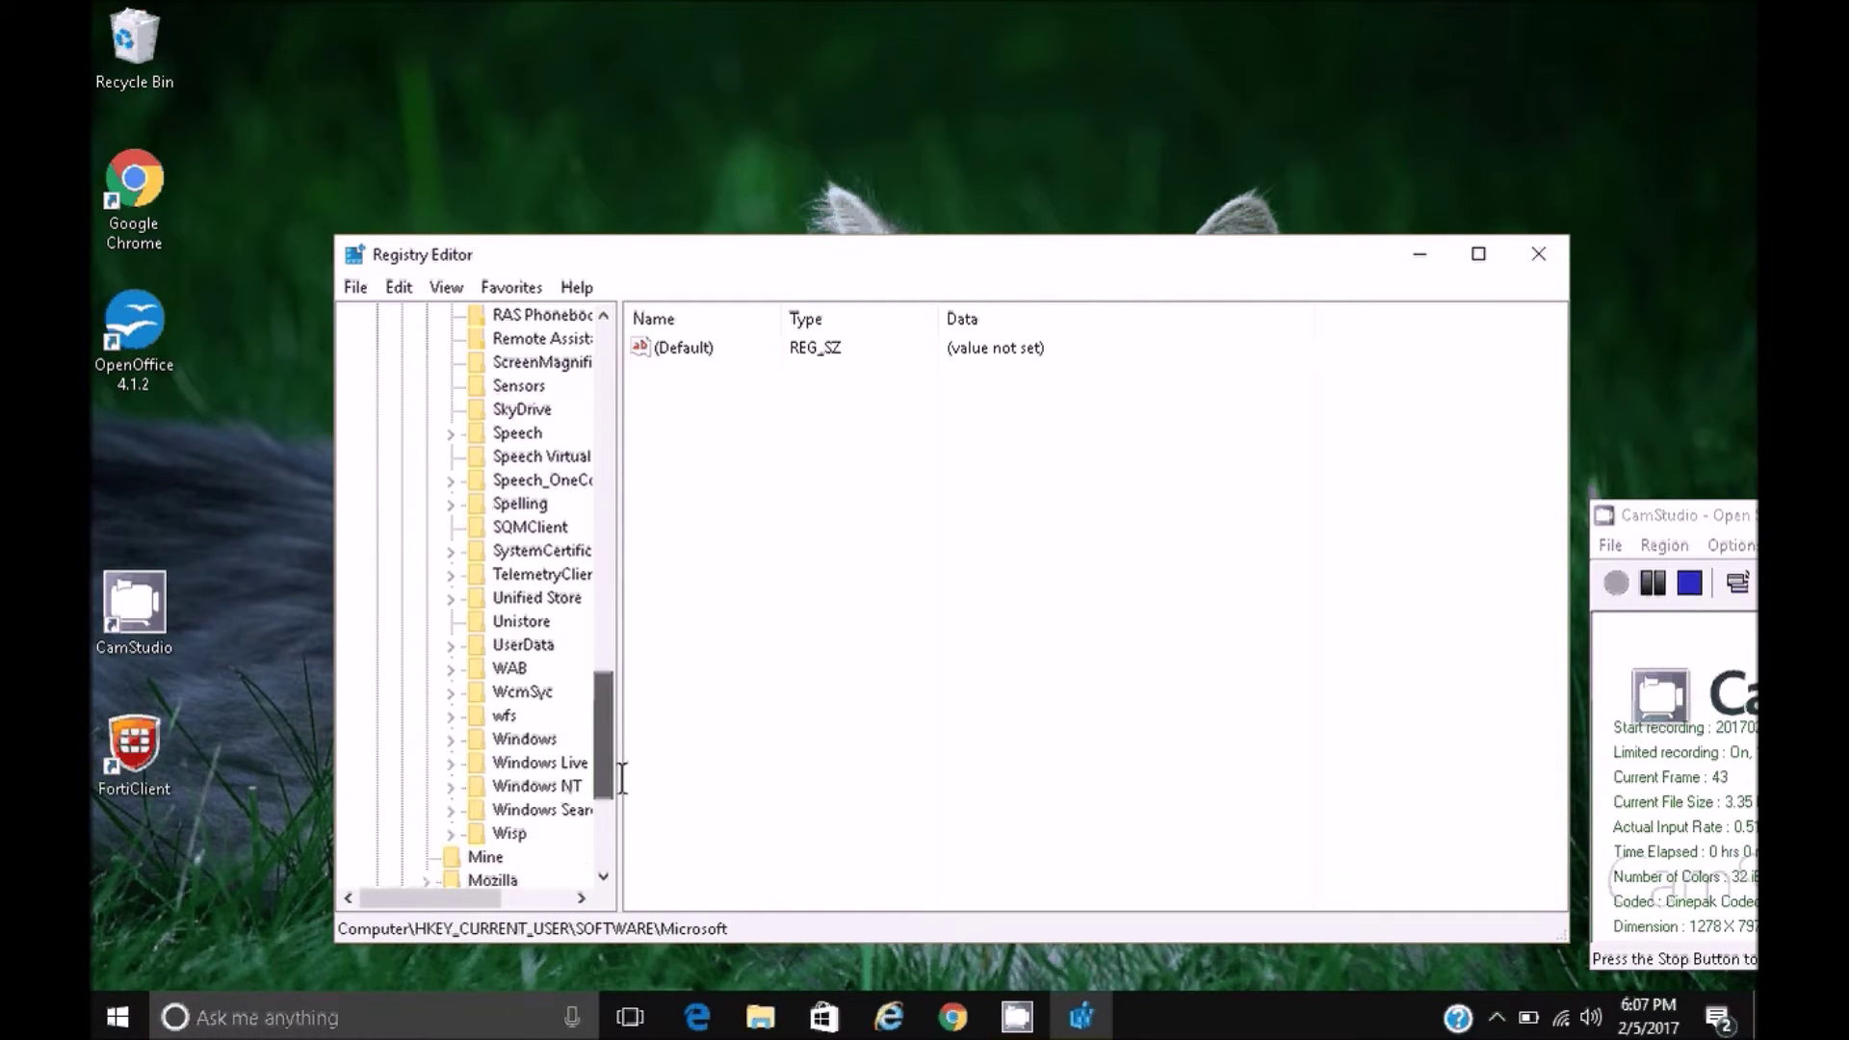
pyautogui.doubleClick(538, 737)
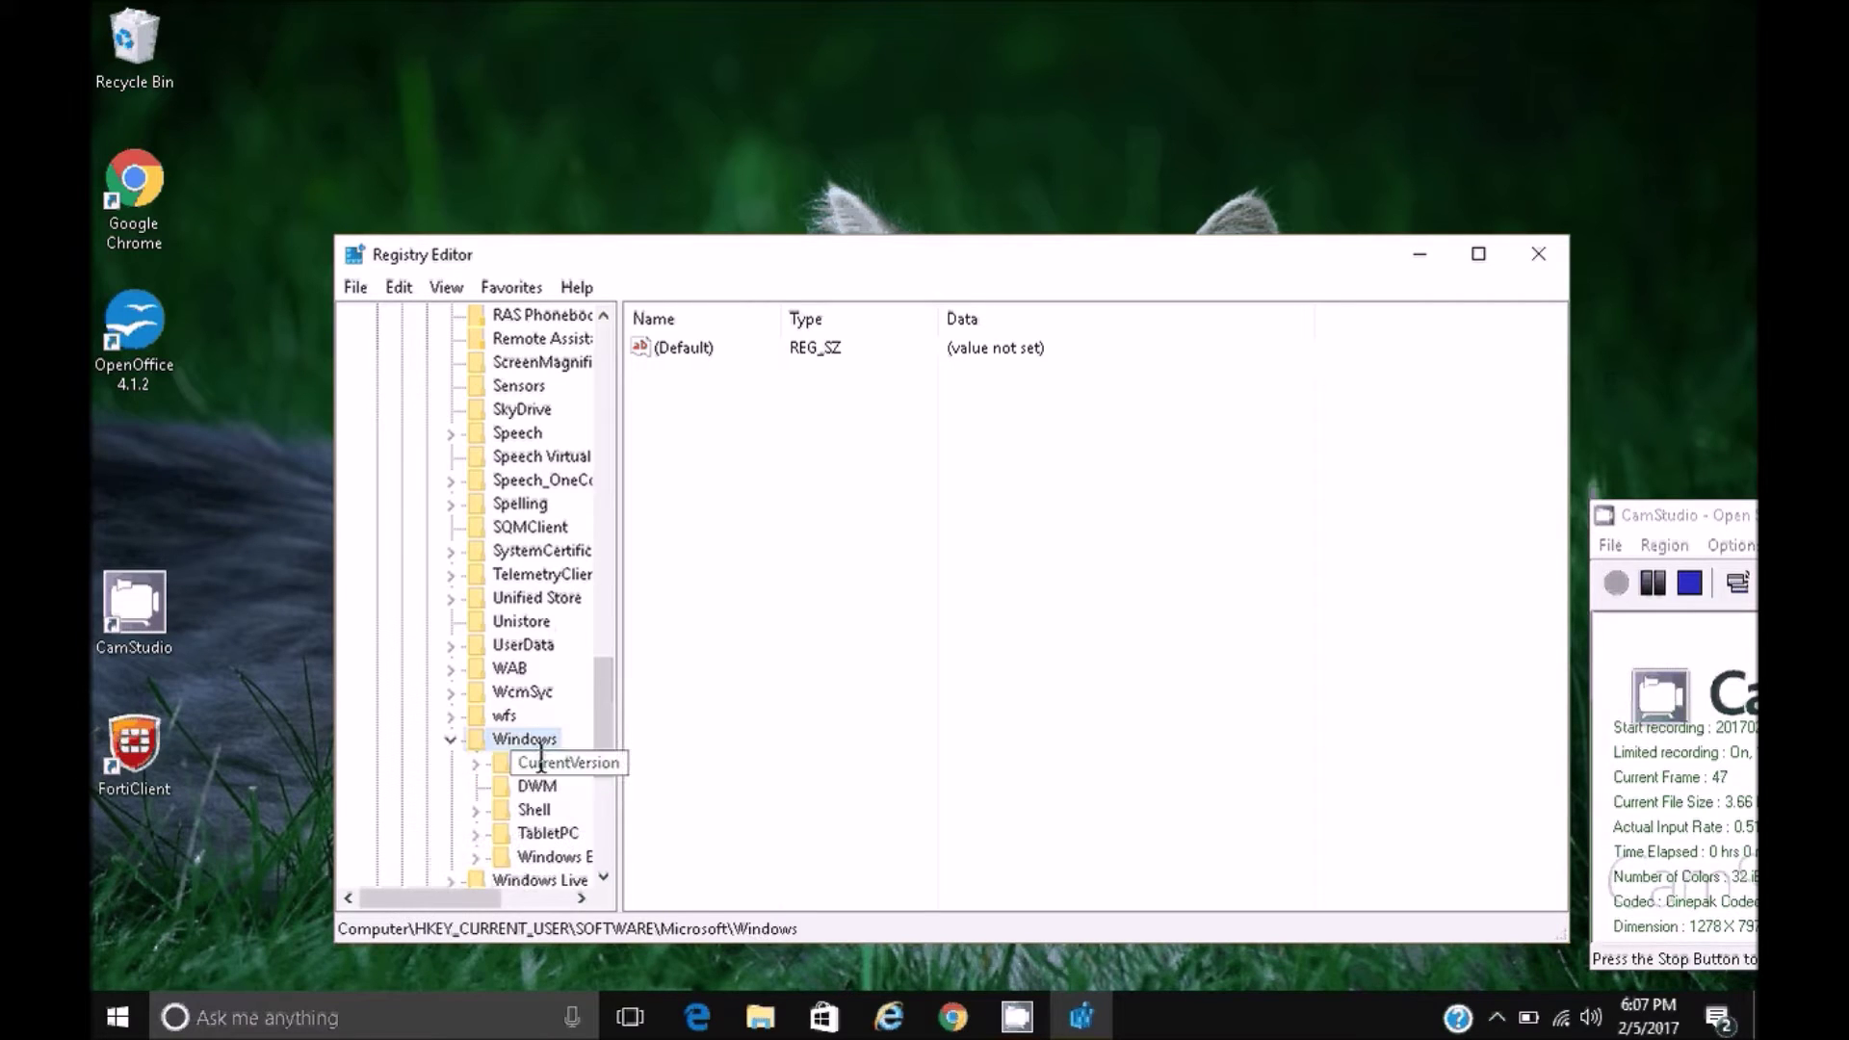
pyautogui.doubleClick(540, 762)
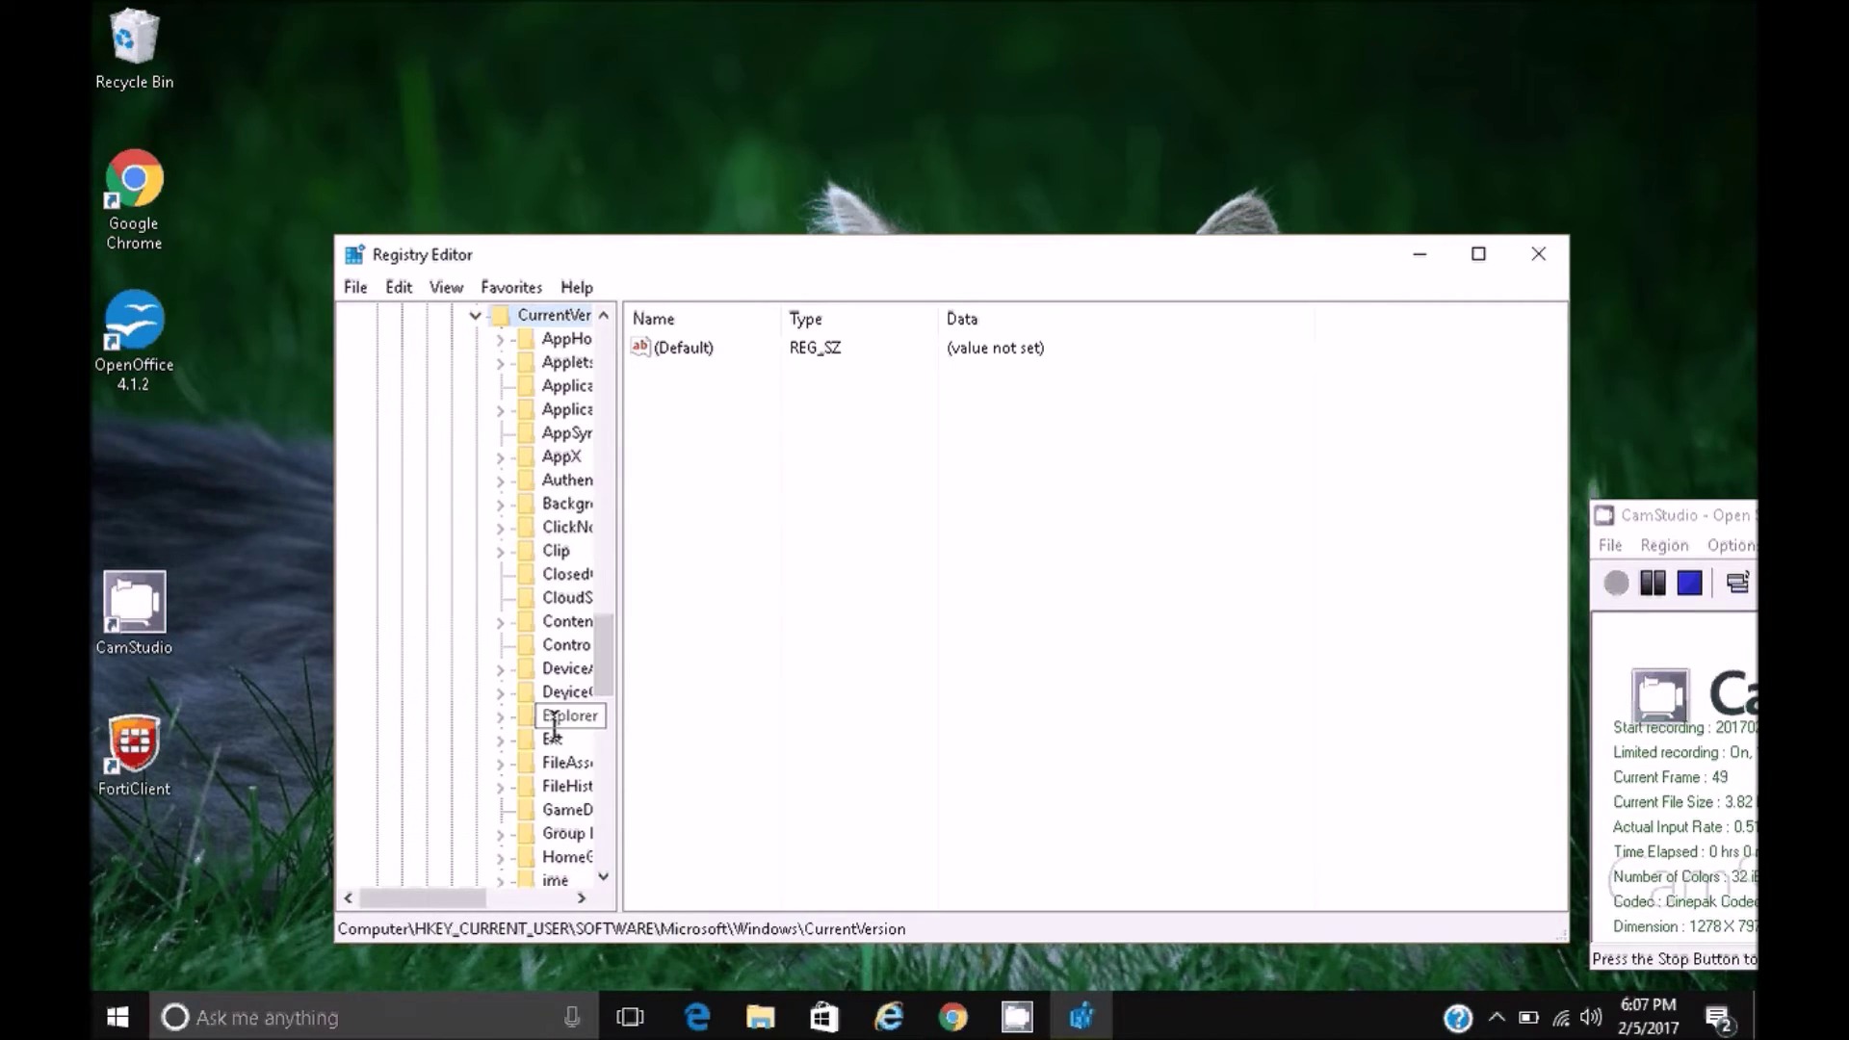
# Select the Run key and inspect its OneDrive value, cancelling without changes
pyautogui.moveTo(608, 656); pyautogui.dragTo(608, 723)
pyautogui.click(565, 691)
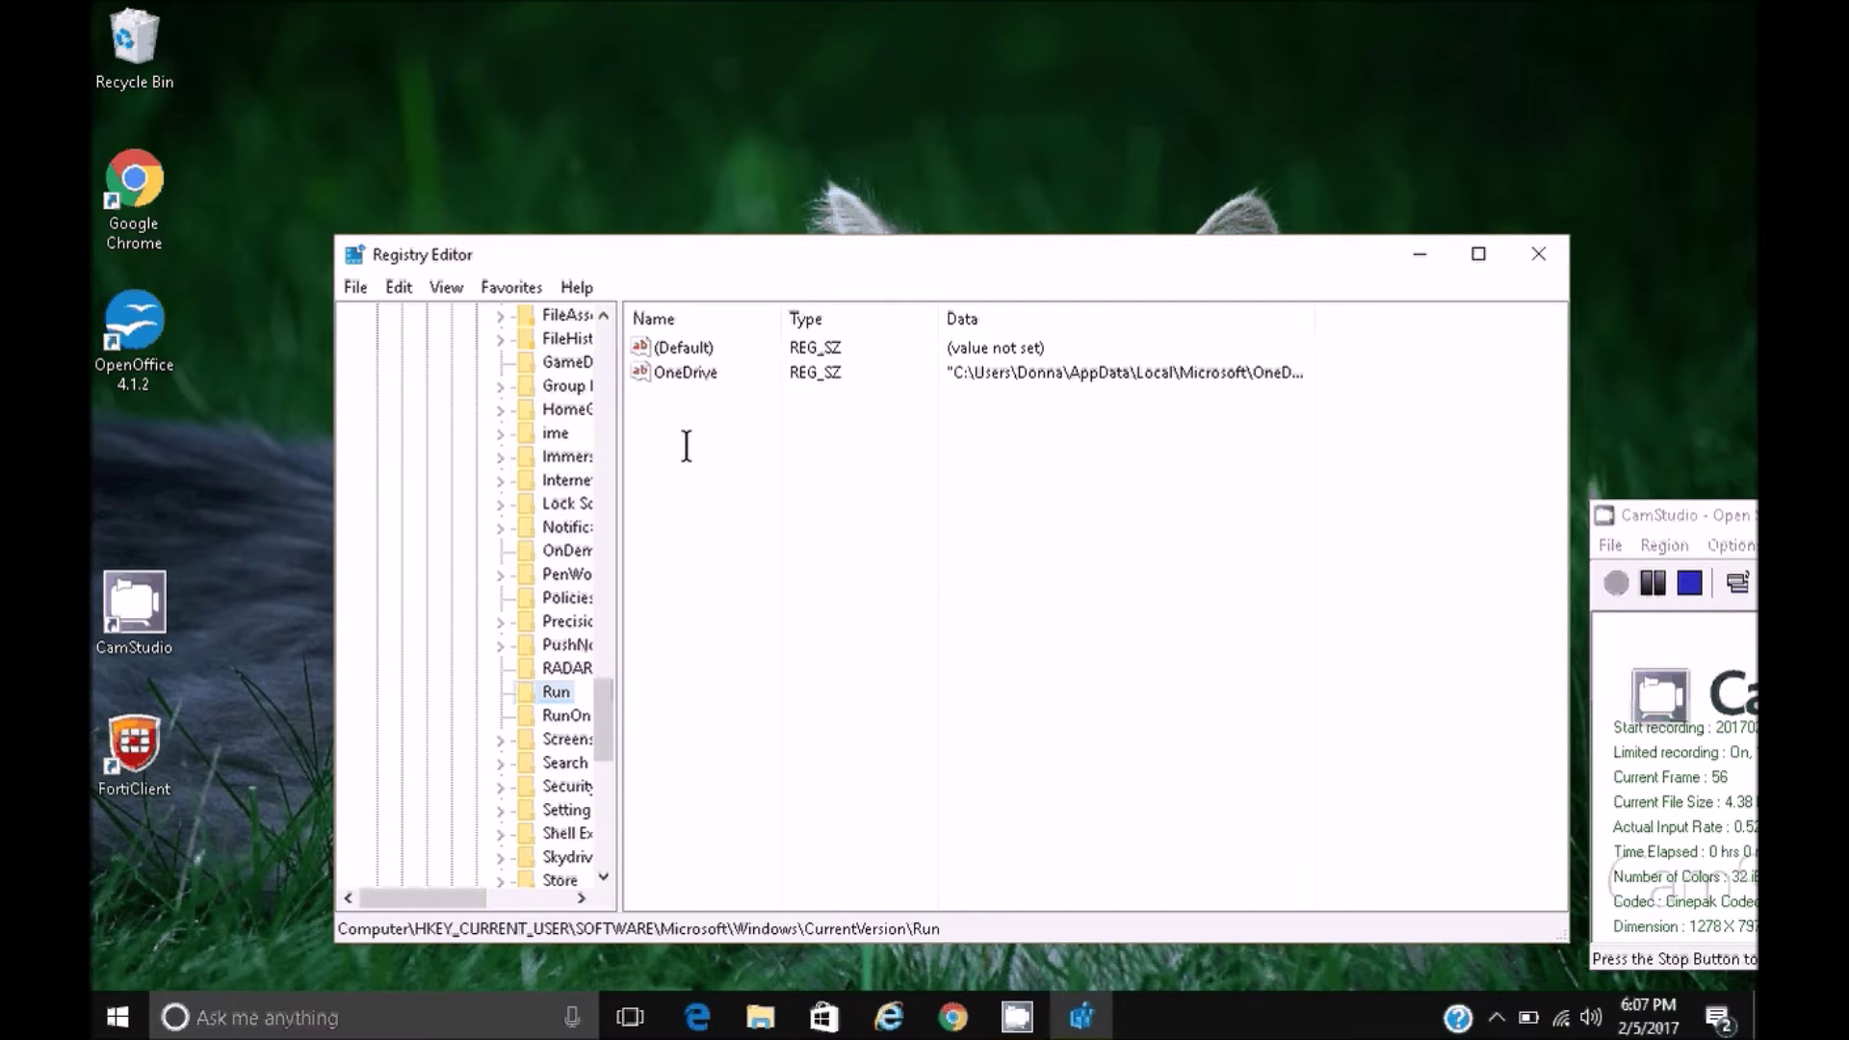
pyautogui.doubleClick(699, 375)
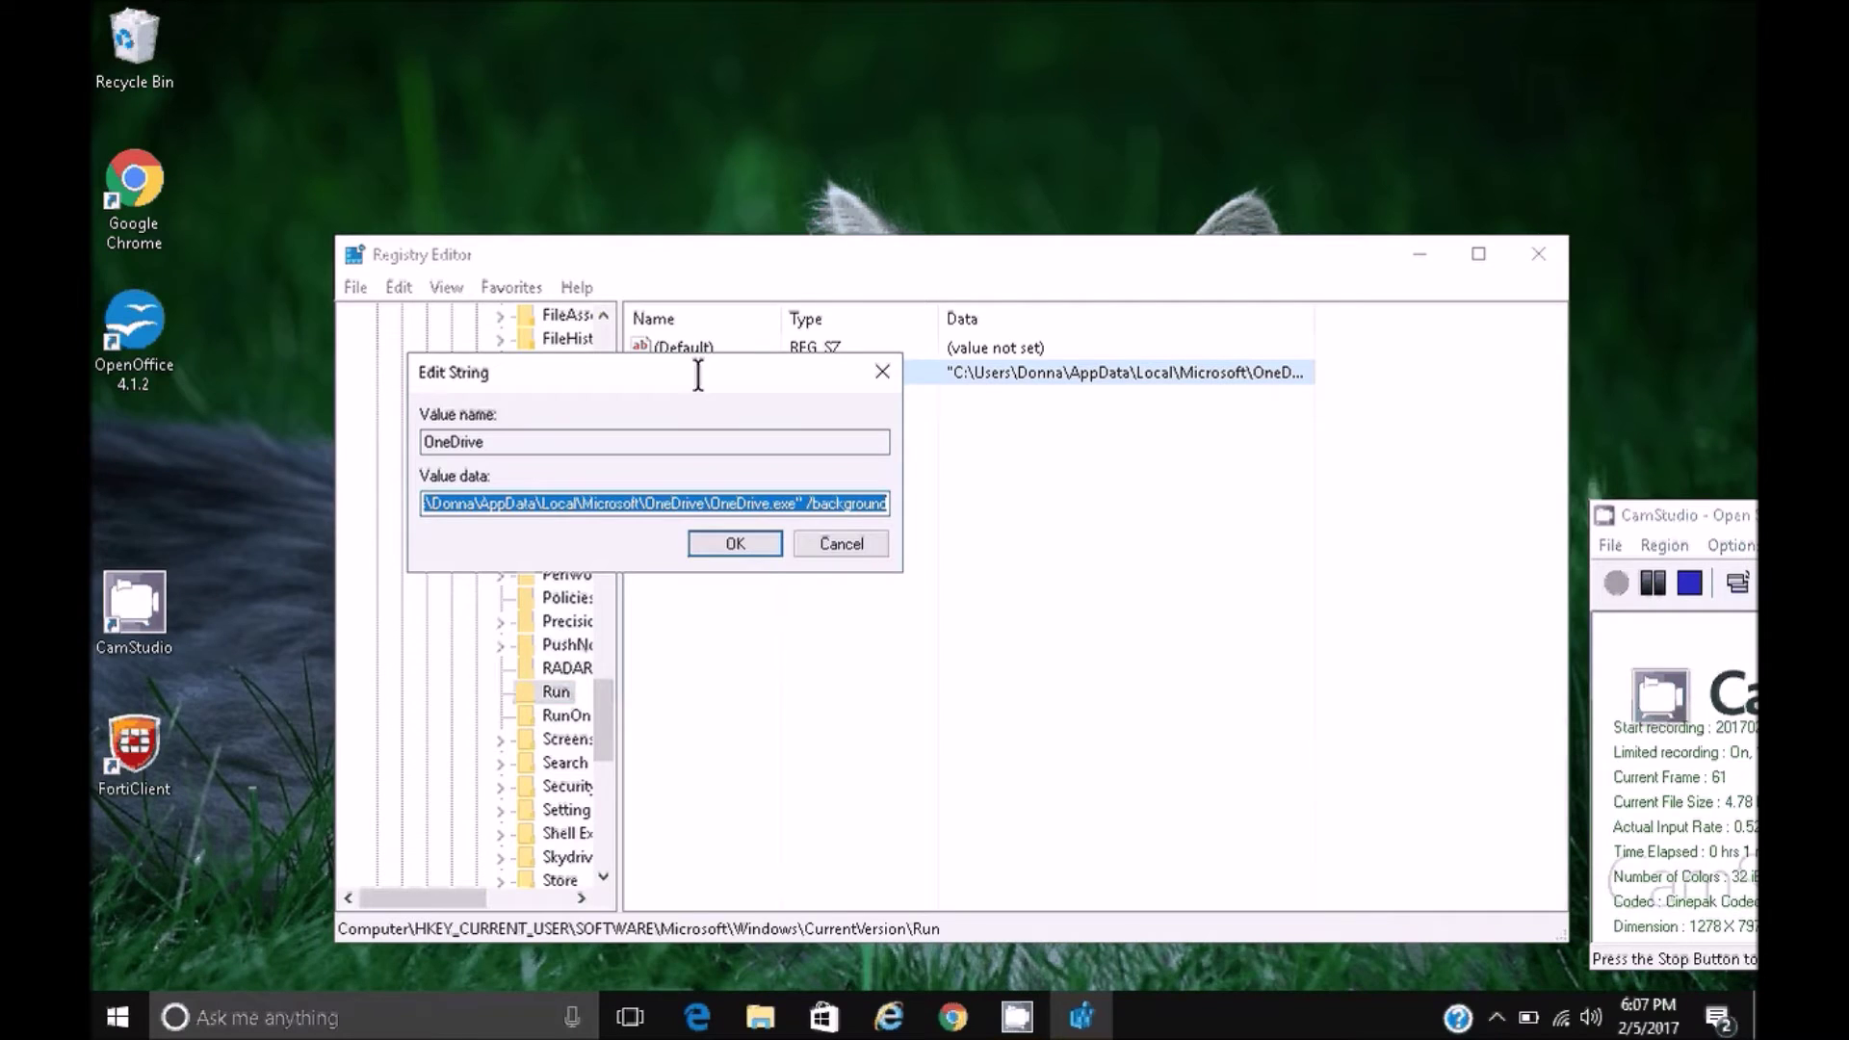
pyautogui.click(836, 545)
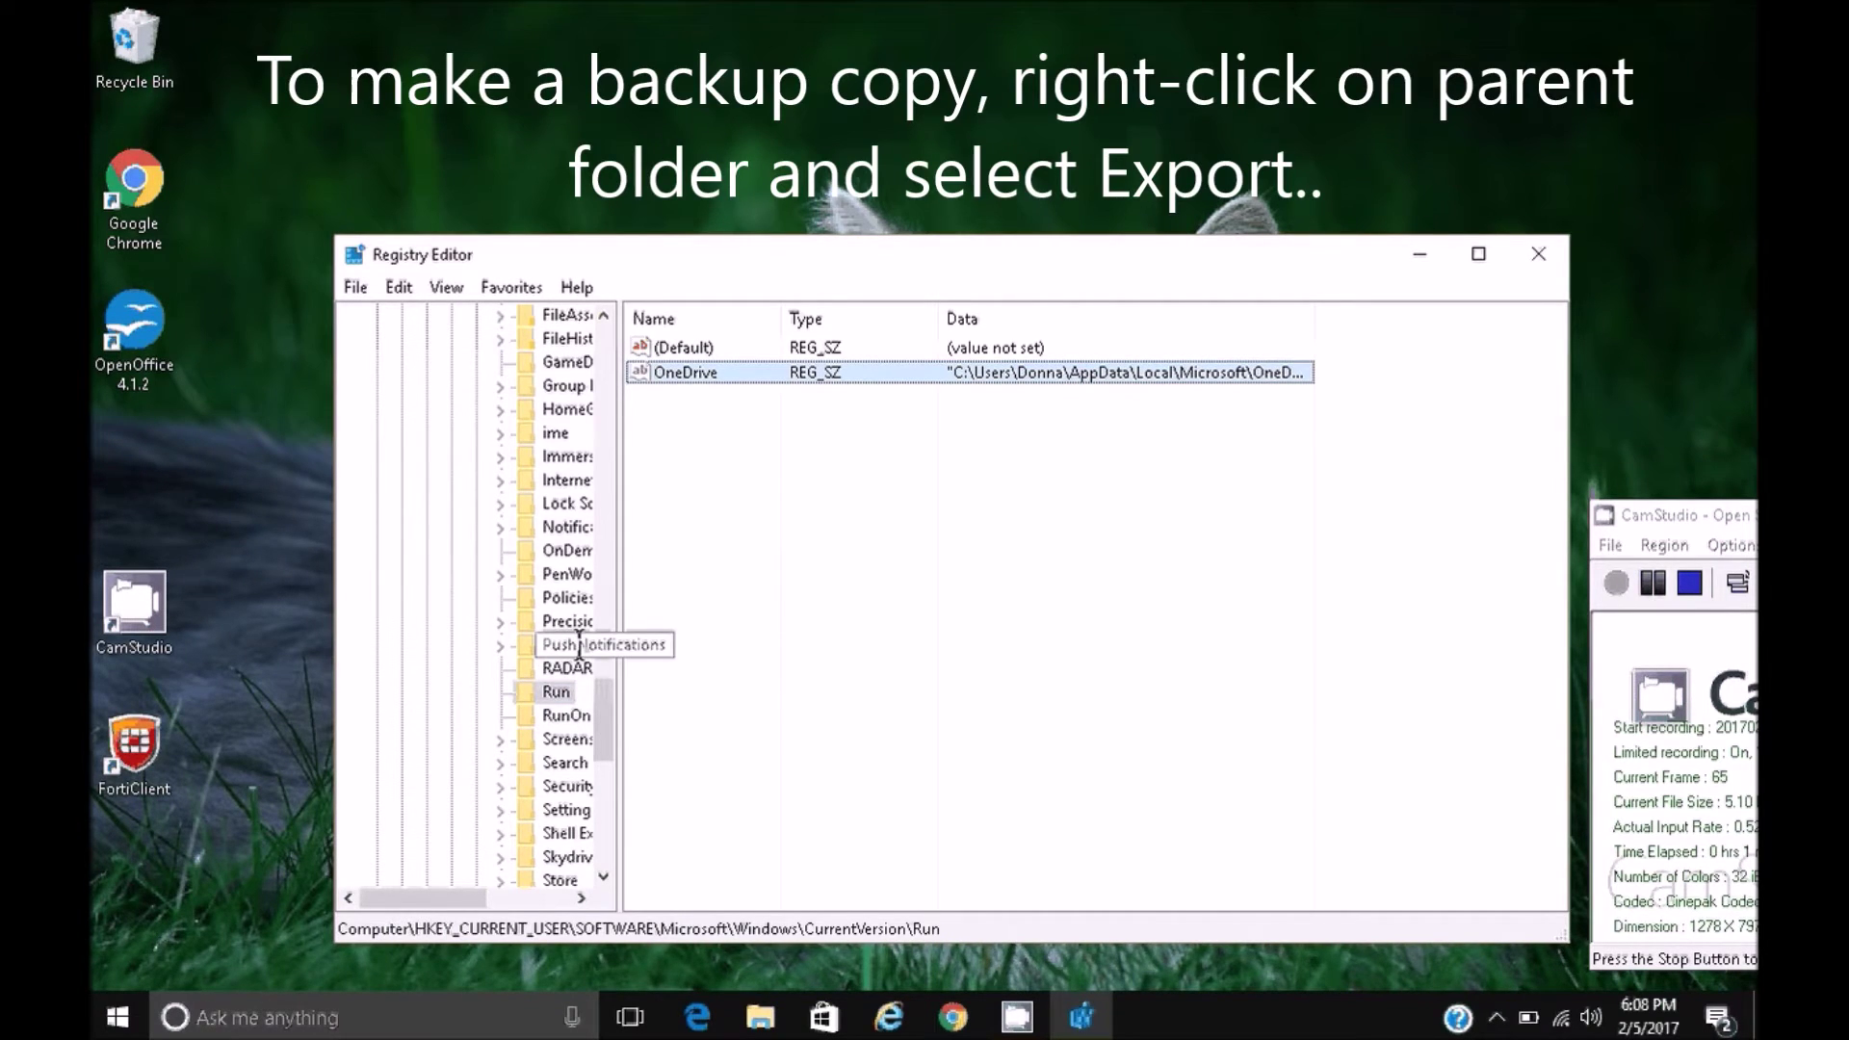
# Export the Run key as a backup named 'regedit run backup current user'
pyautogui.rightClick(554, 691)
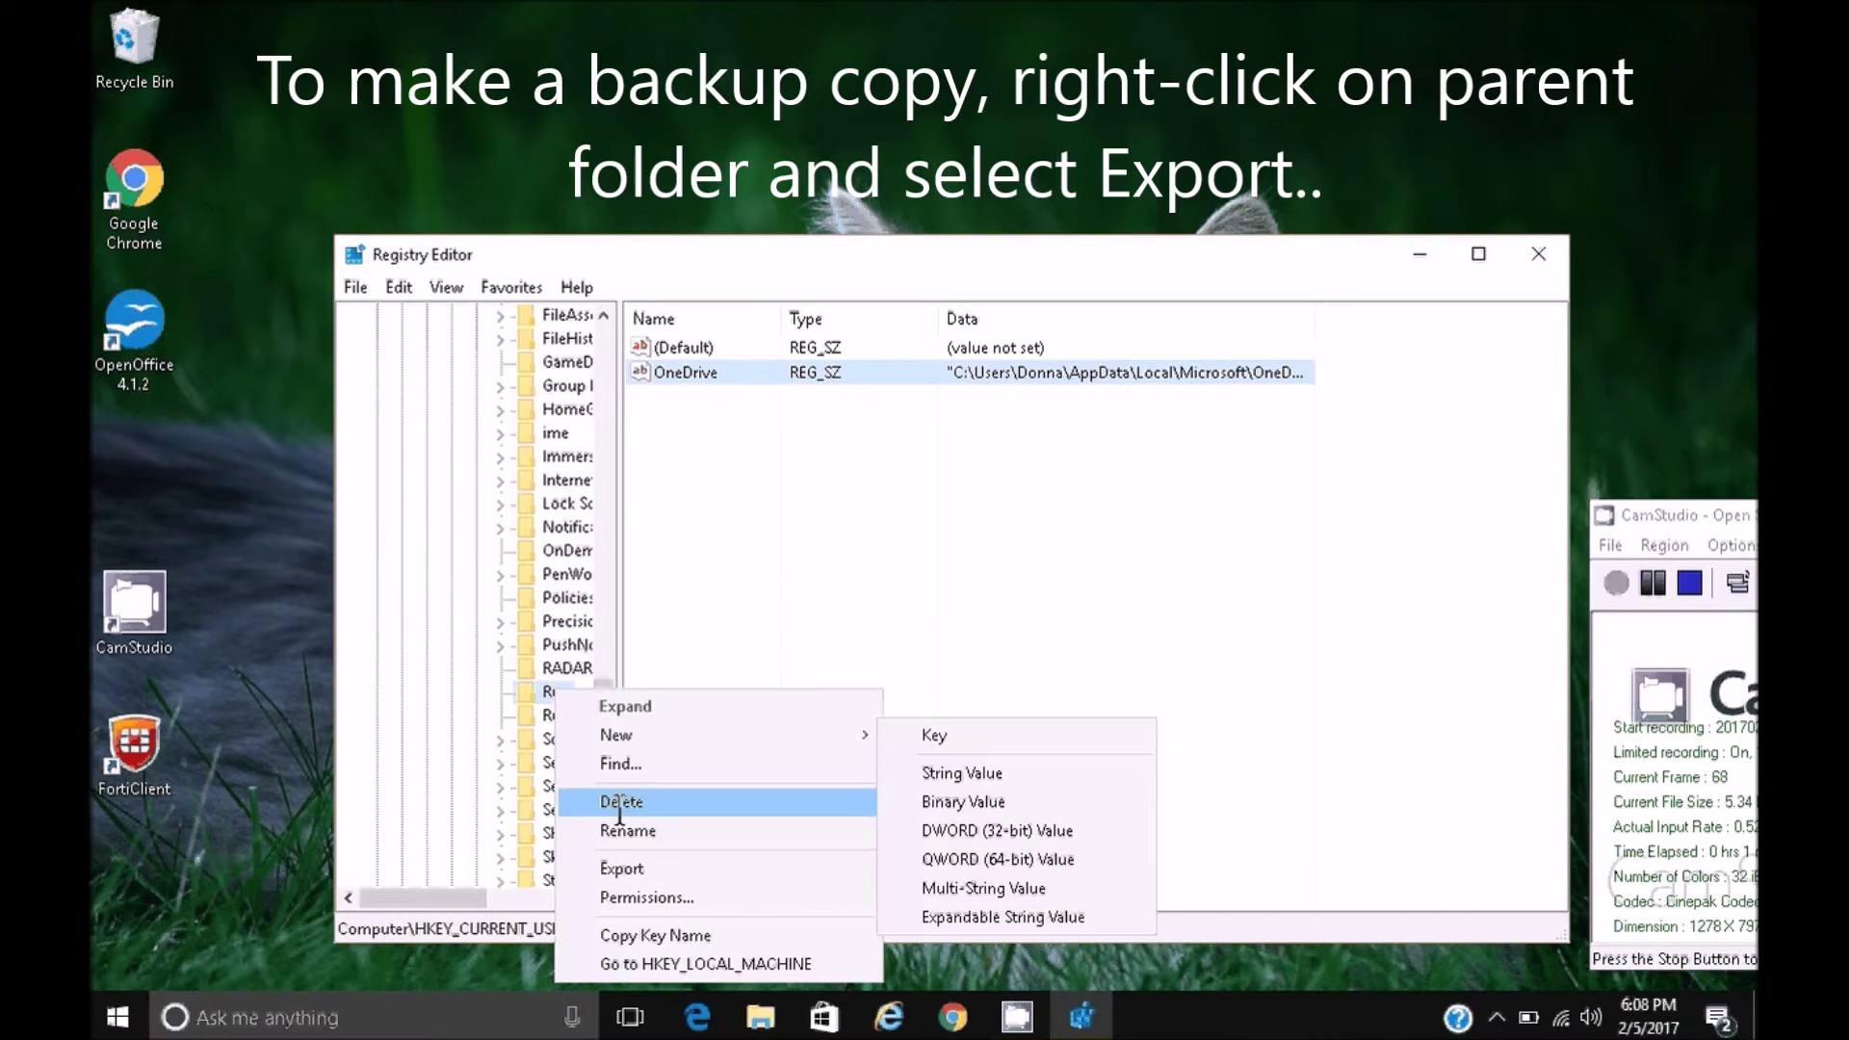
pyautogui.click(622, 868)
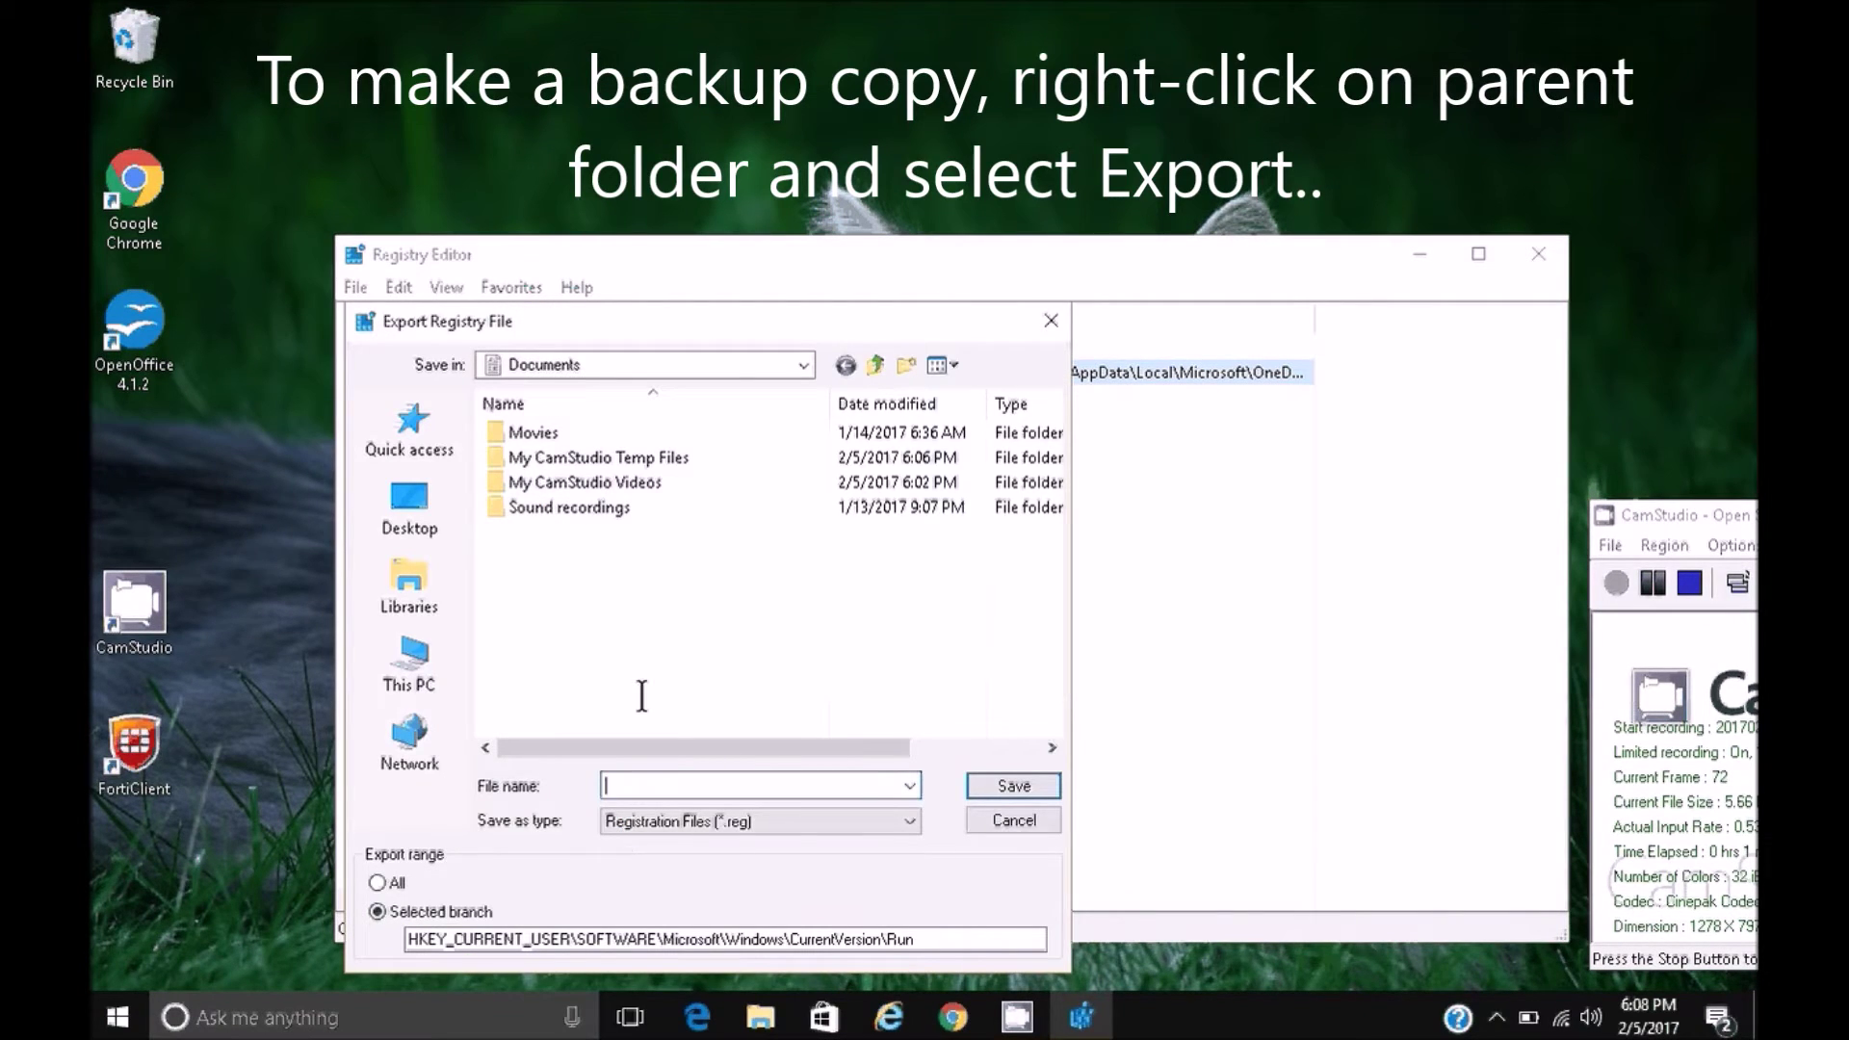
pyautogui.write('regedit run backup current u')
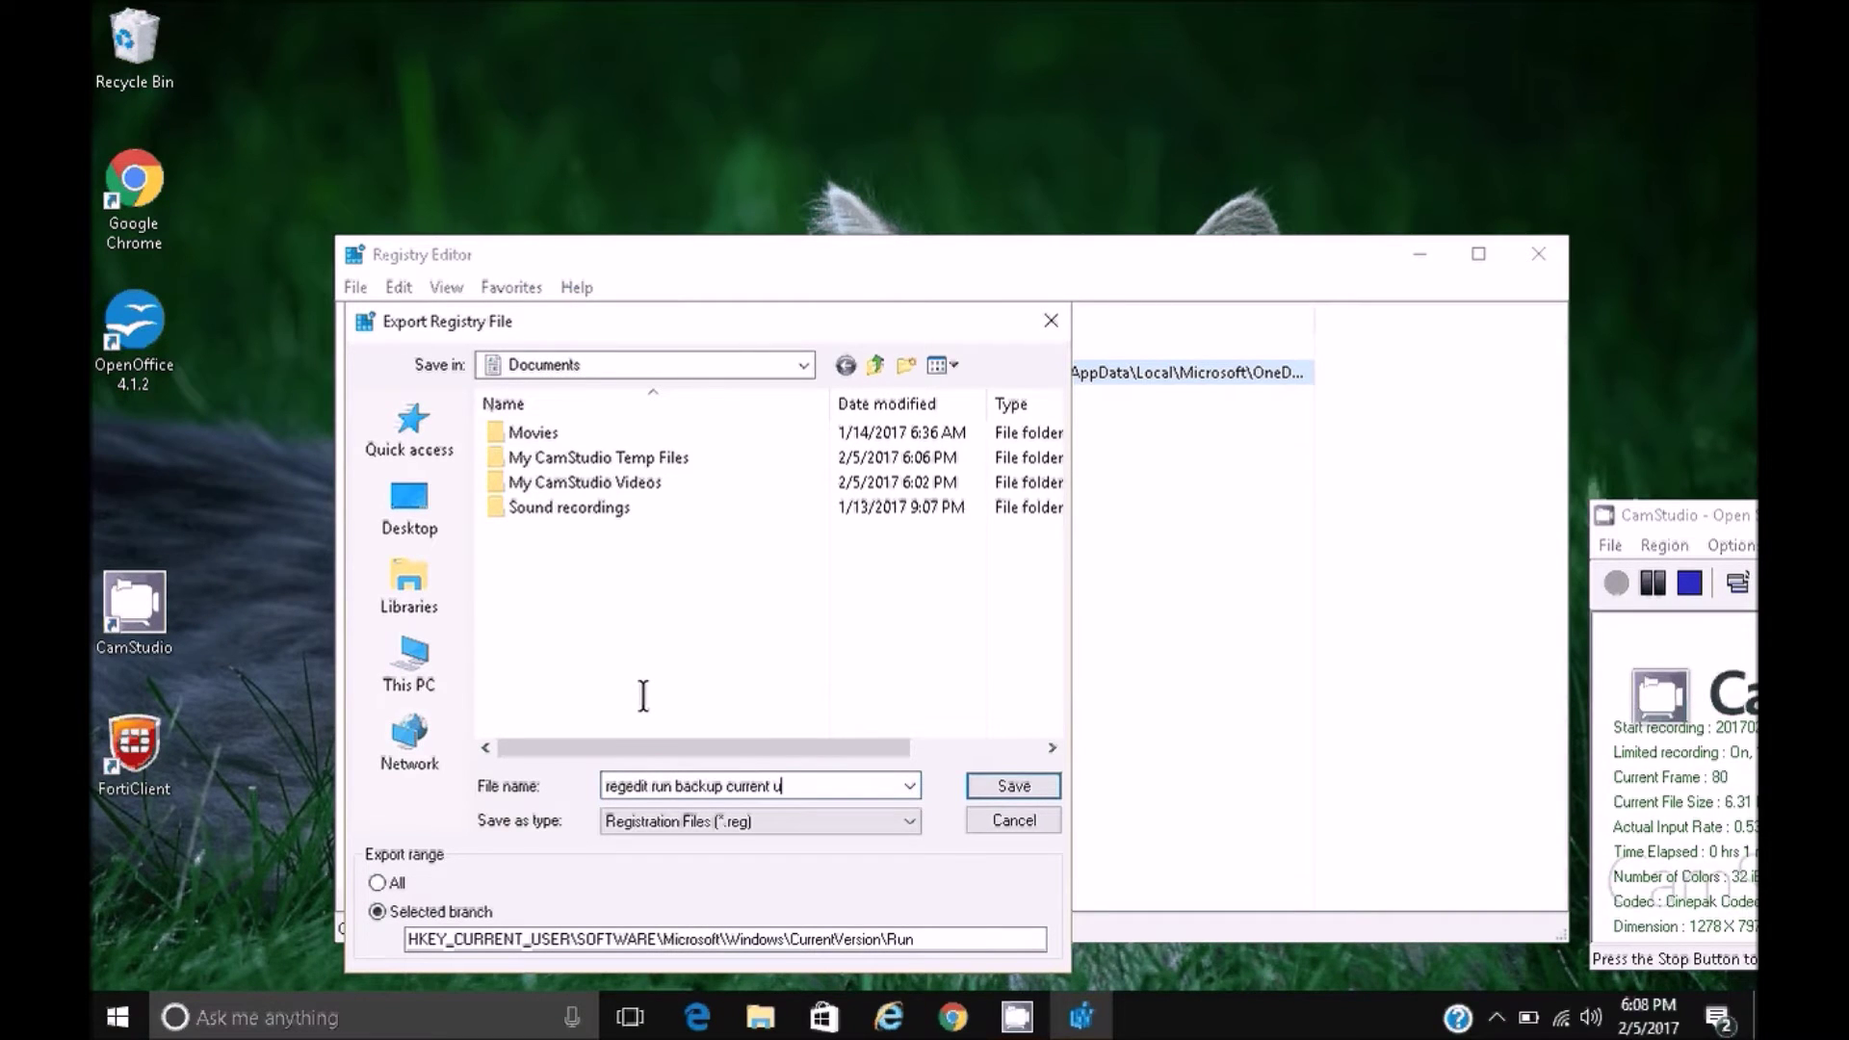
pyautogui.write('ser')
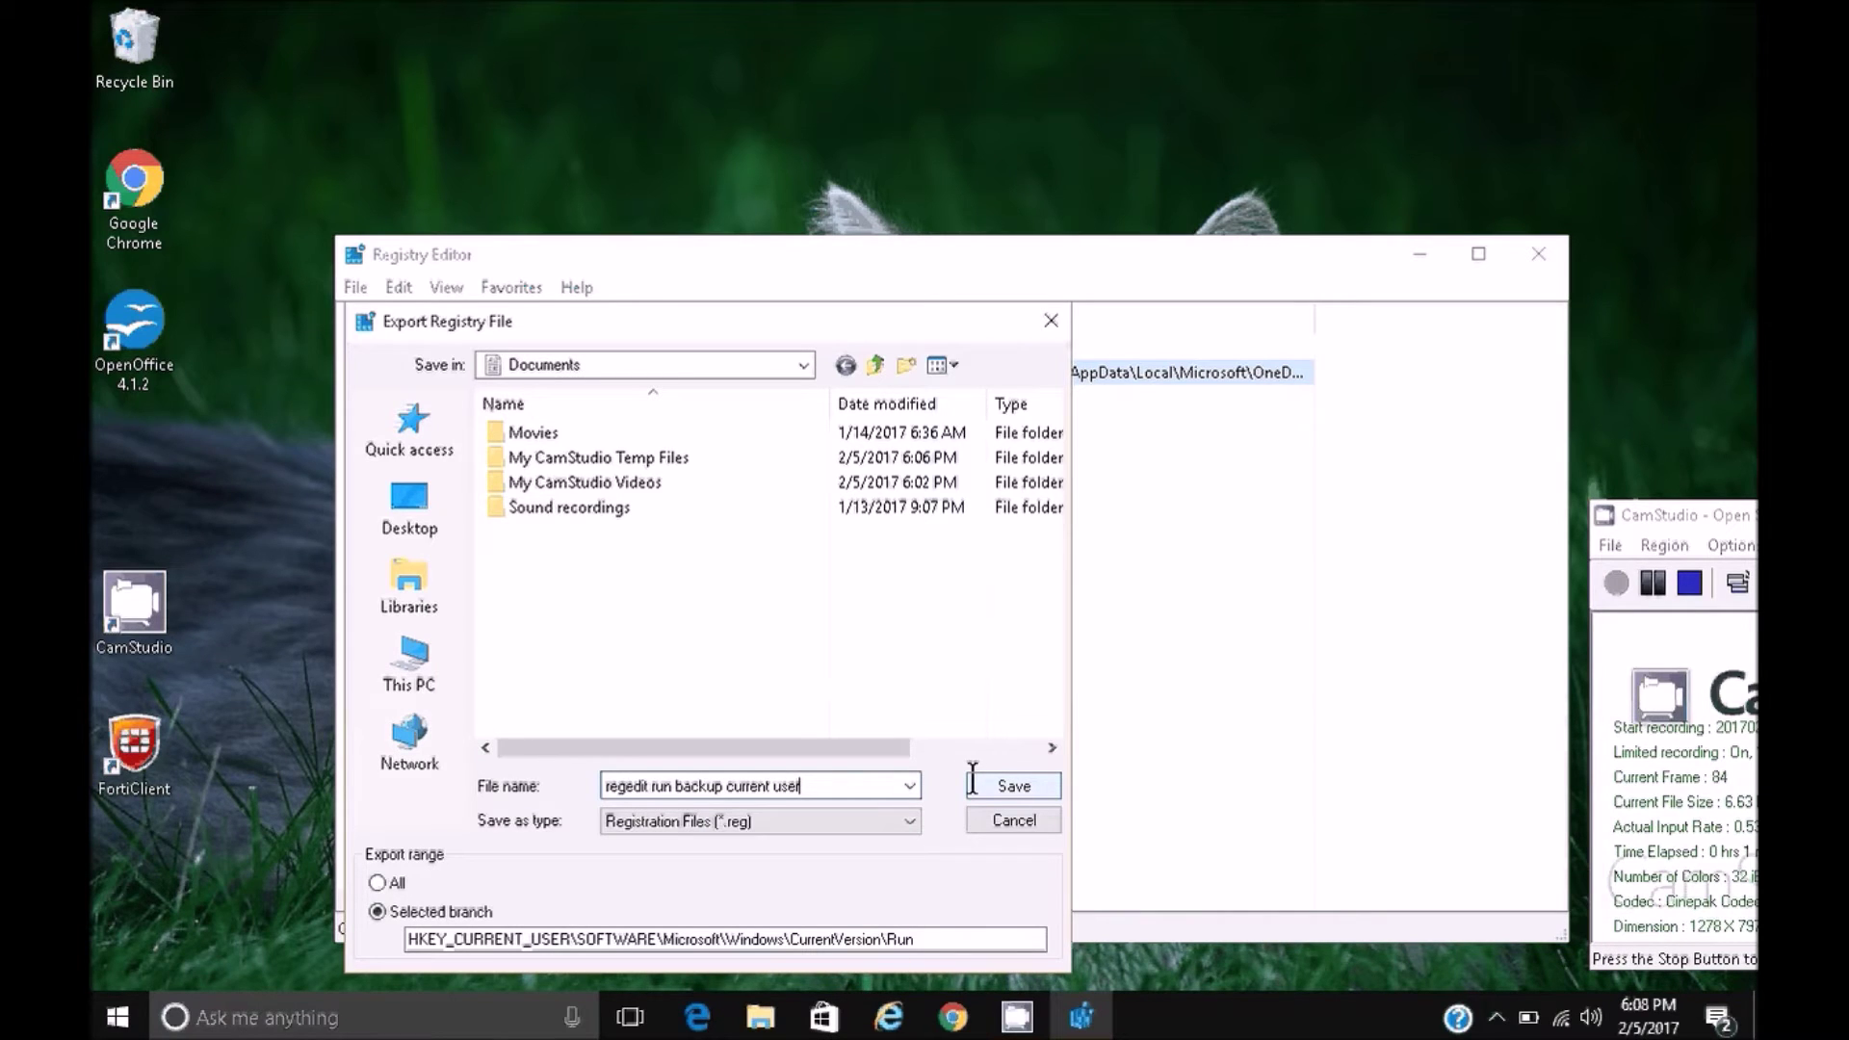
pyautogui.click(975, 784)
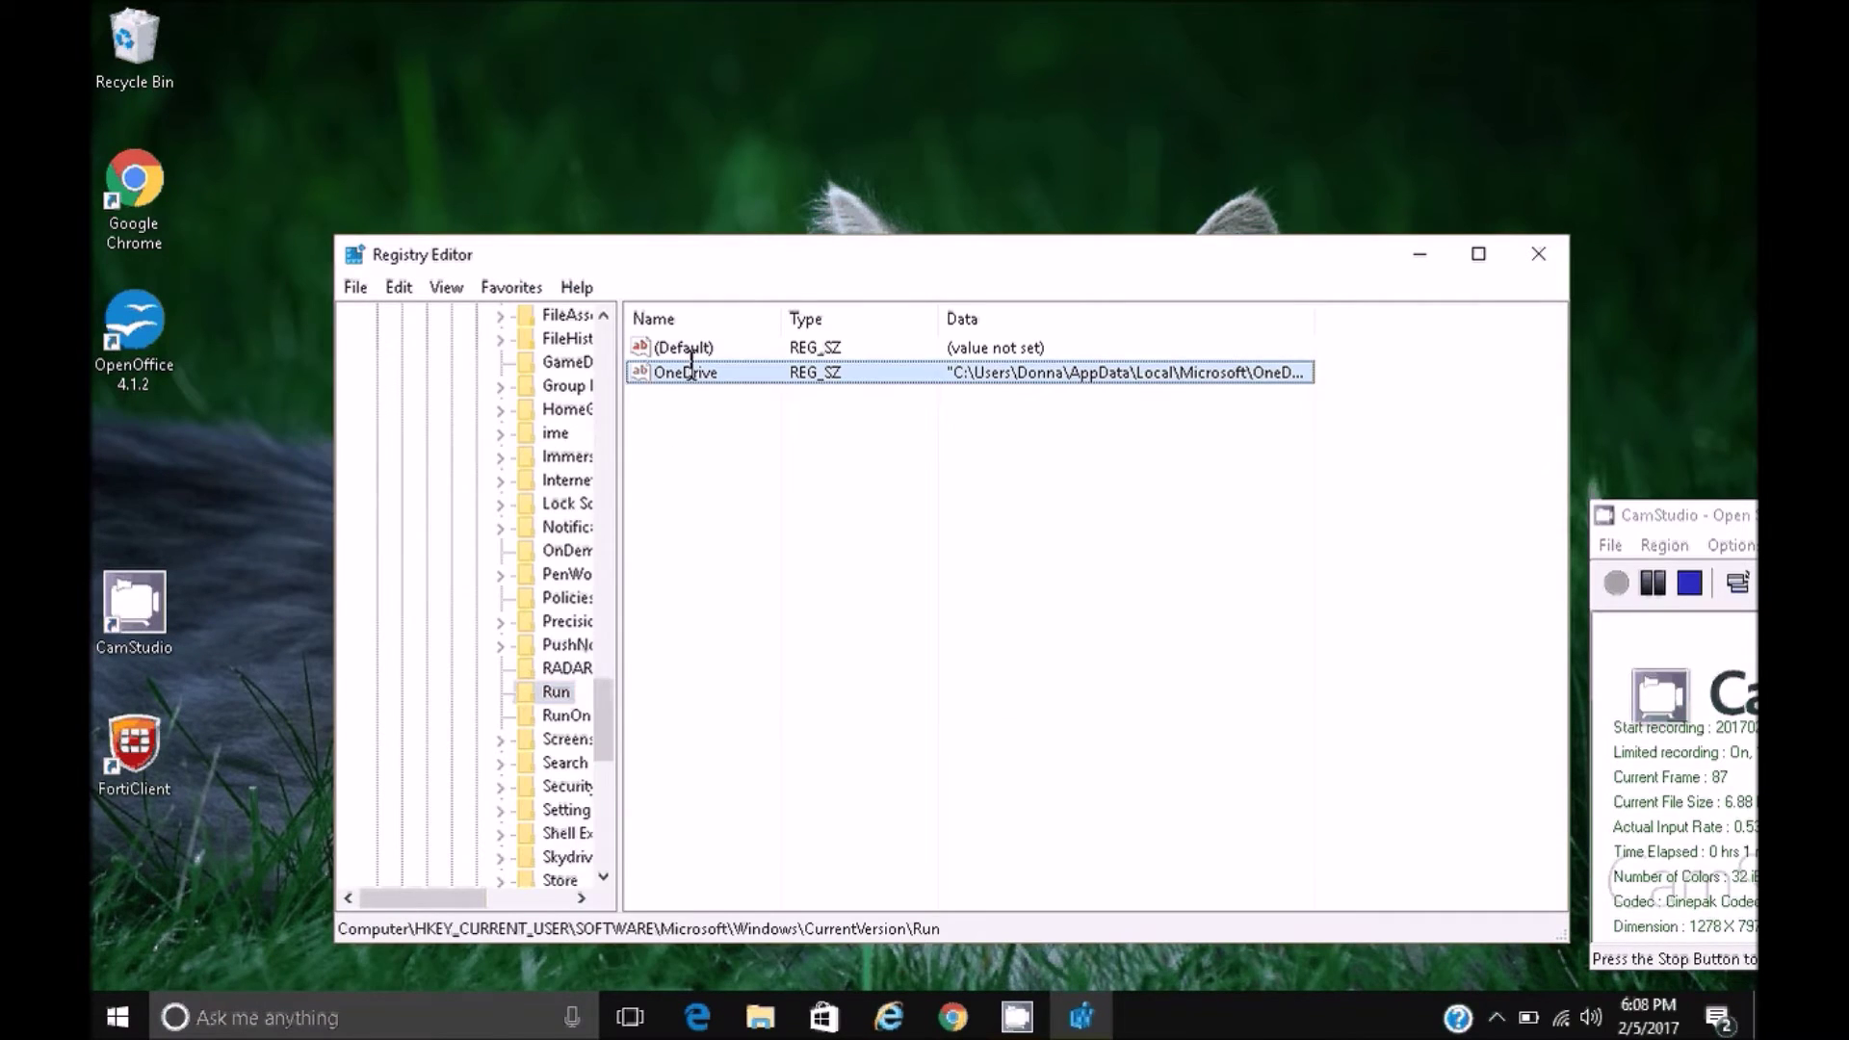
# Delete the OneDrive startup value from the Run key
pyautogui.rightClick(691, 370)
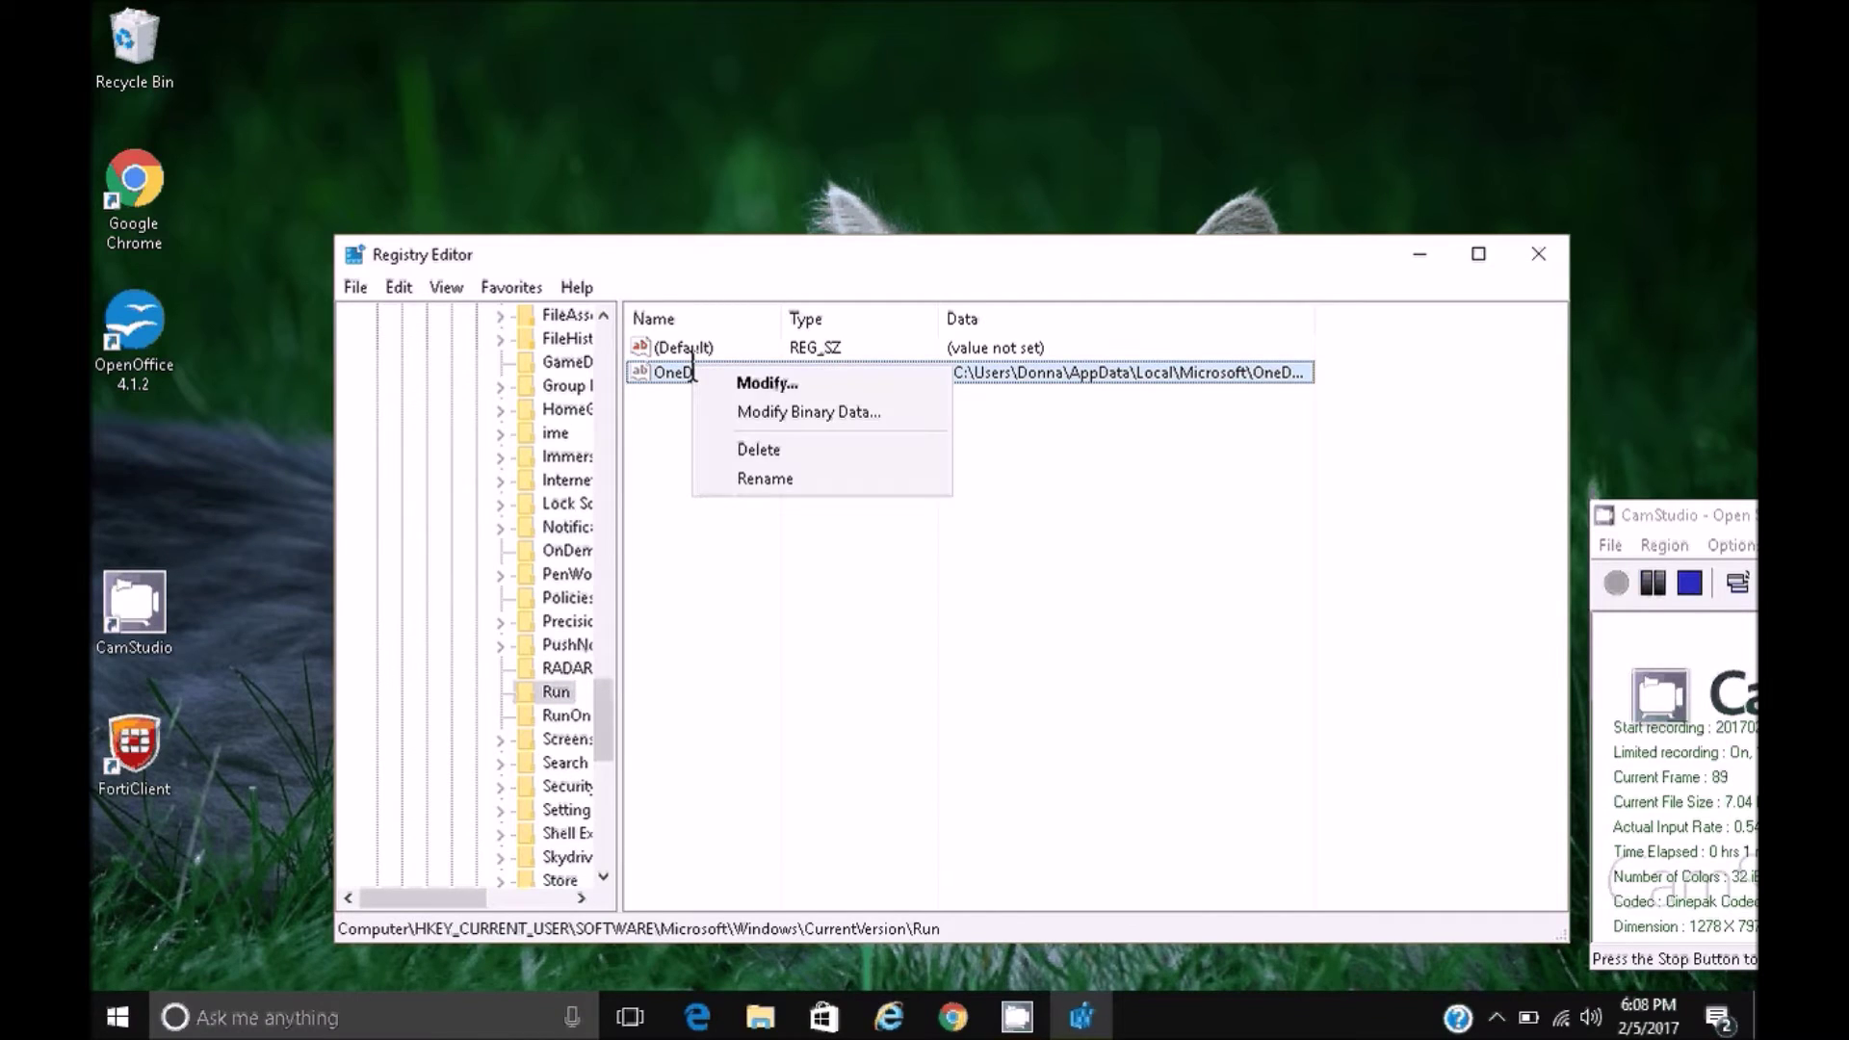
pyautogui.click(755, 449)
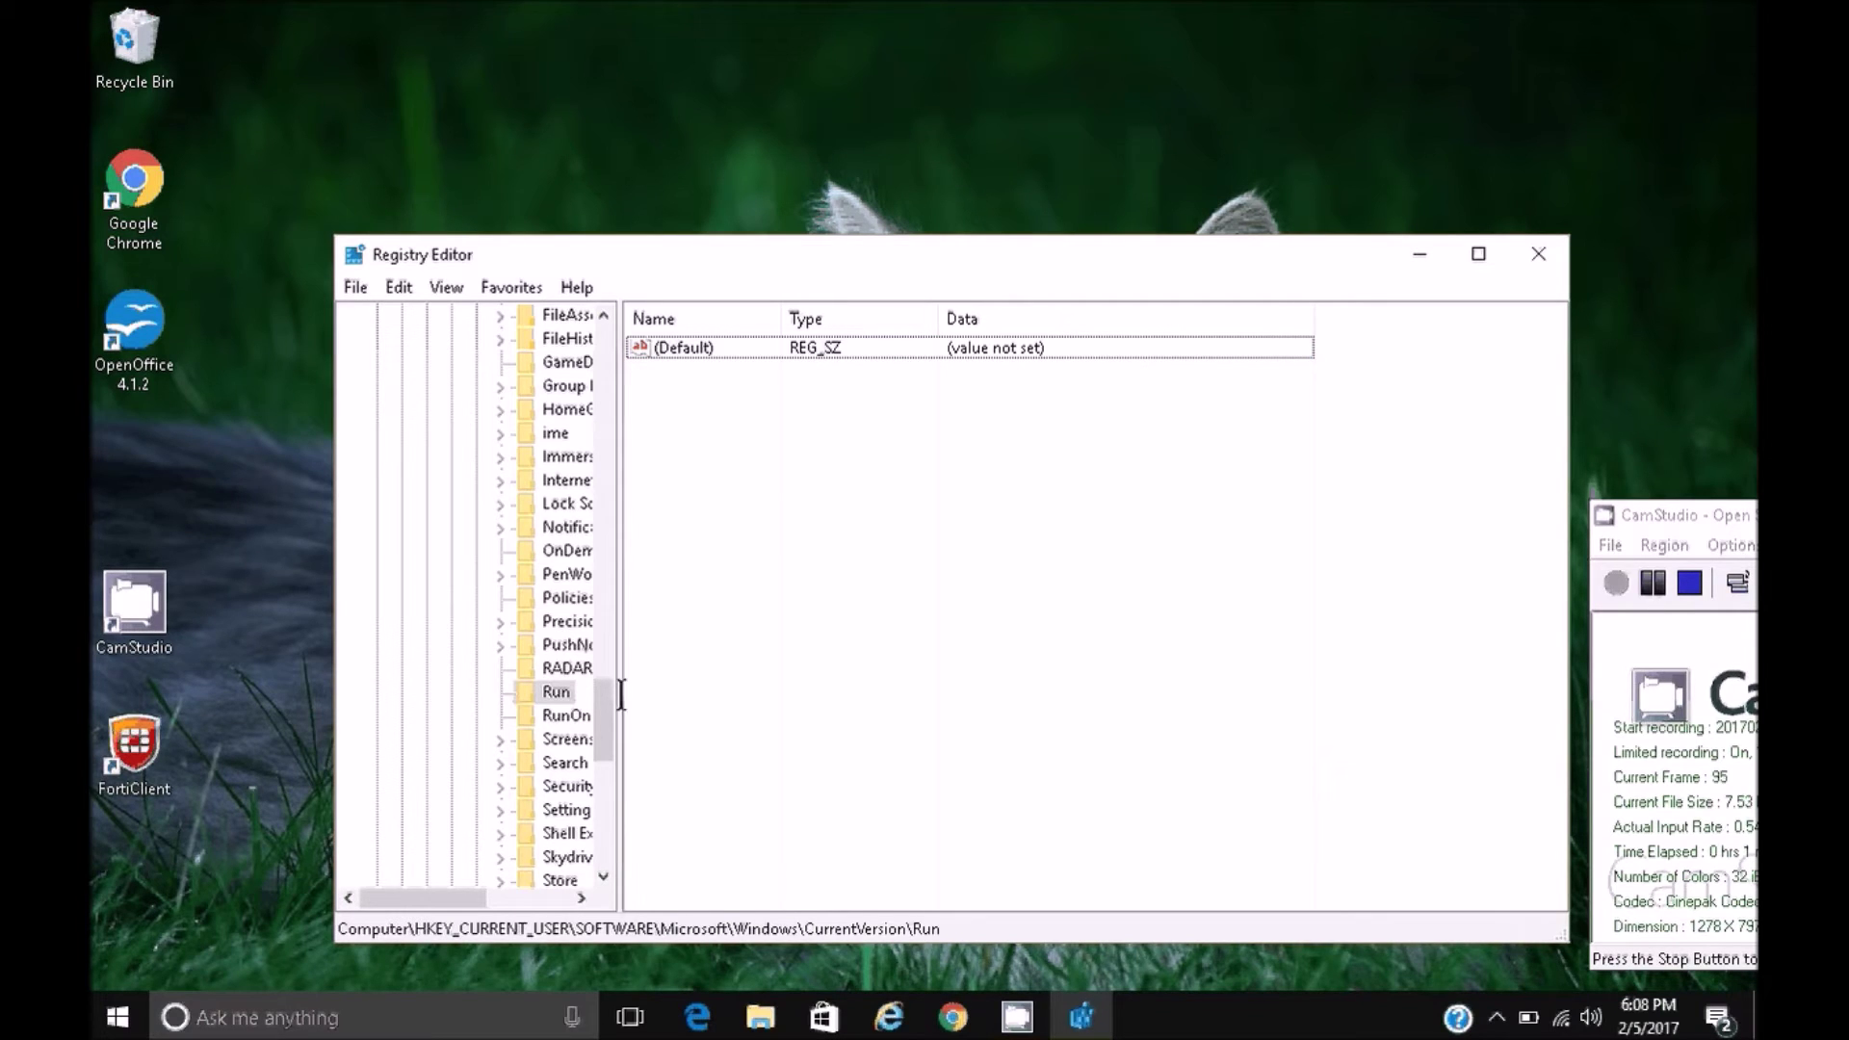
pyautogui.moveTo(621, 694); pyautogui.dragTo(370, 350)
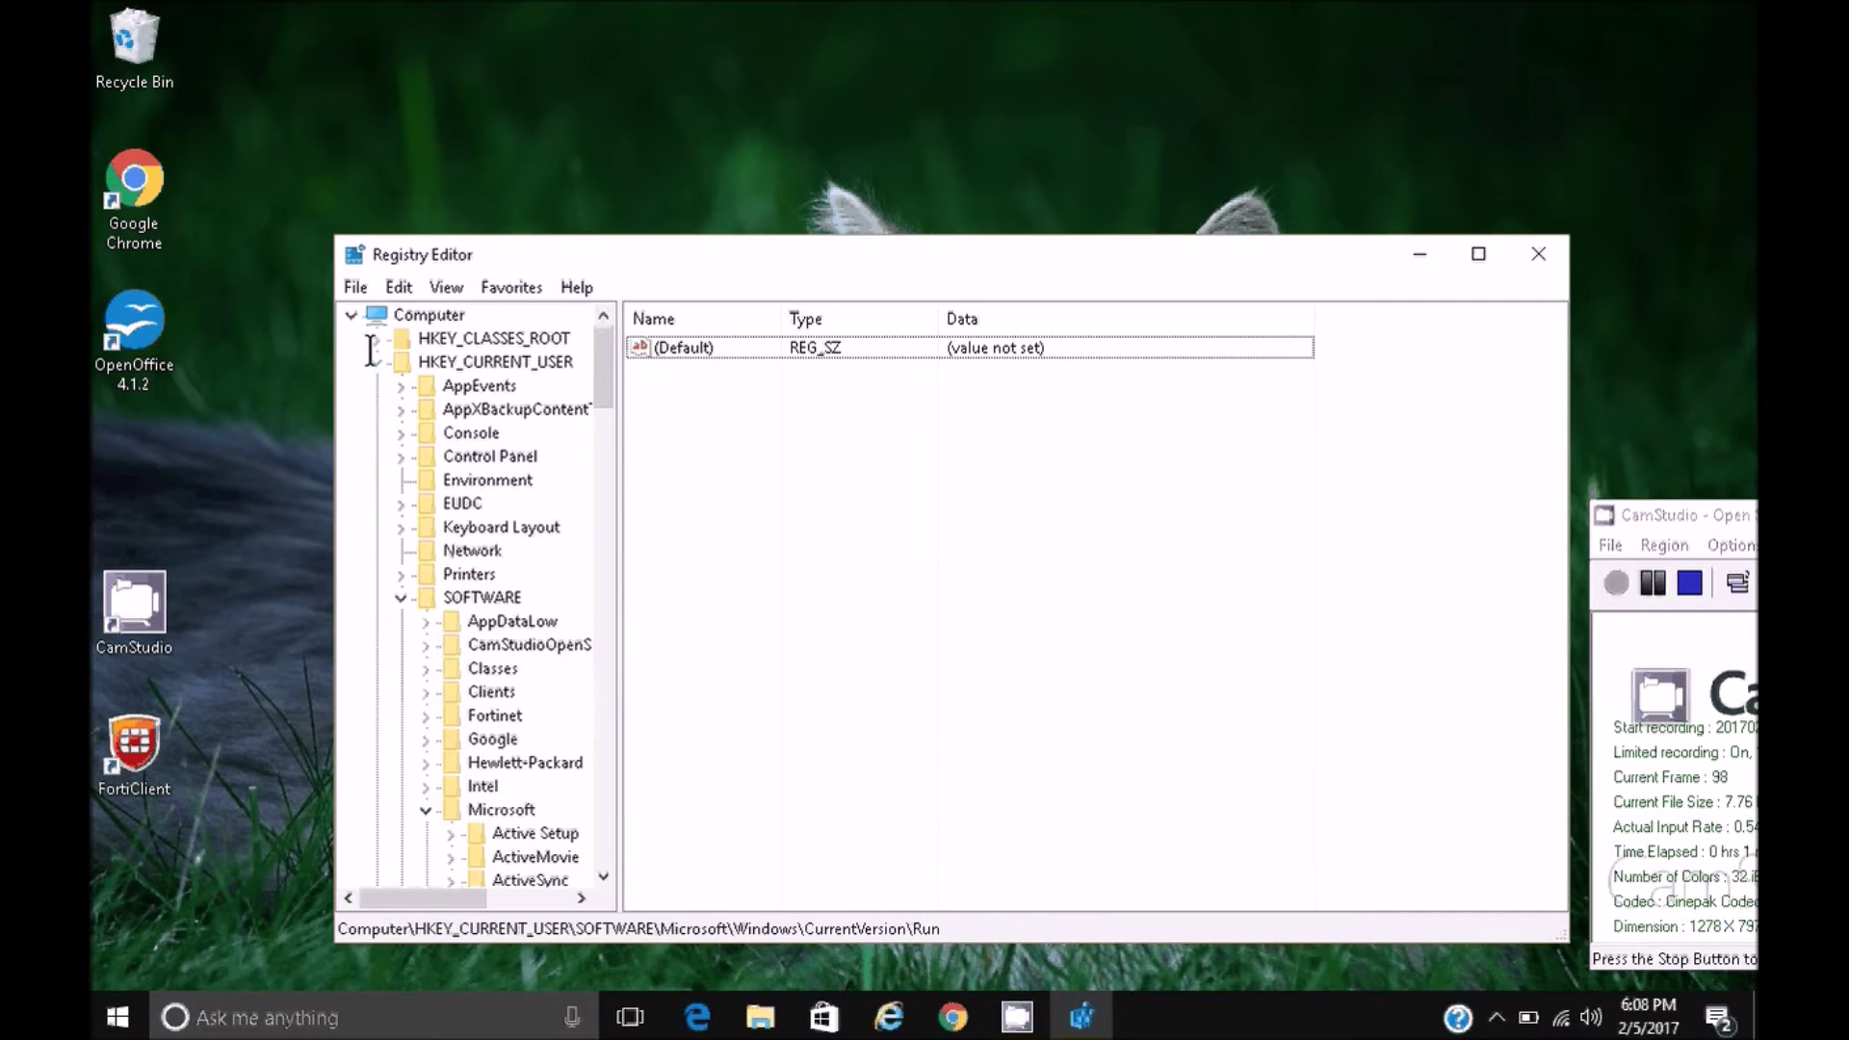
# Collapse HKEY_CURRENT_USER and expand HKEY_LOCAL_MACHINE\SOFTWARE\Microsoft
pyautogui.click(376, 363)
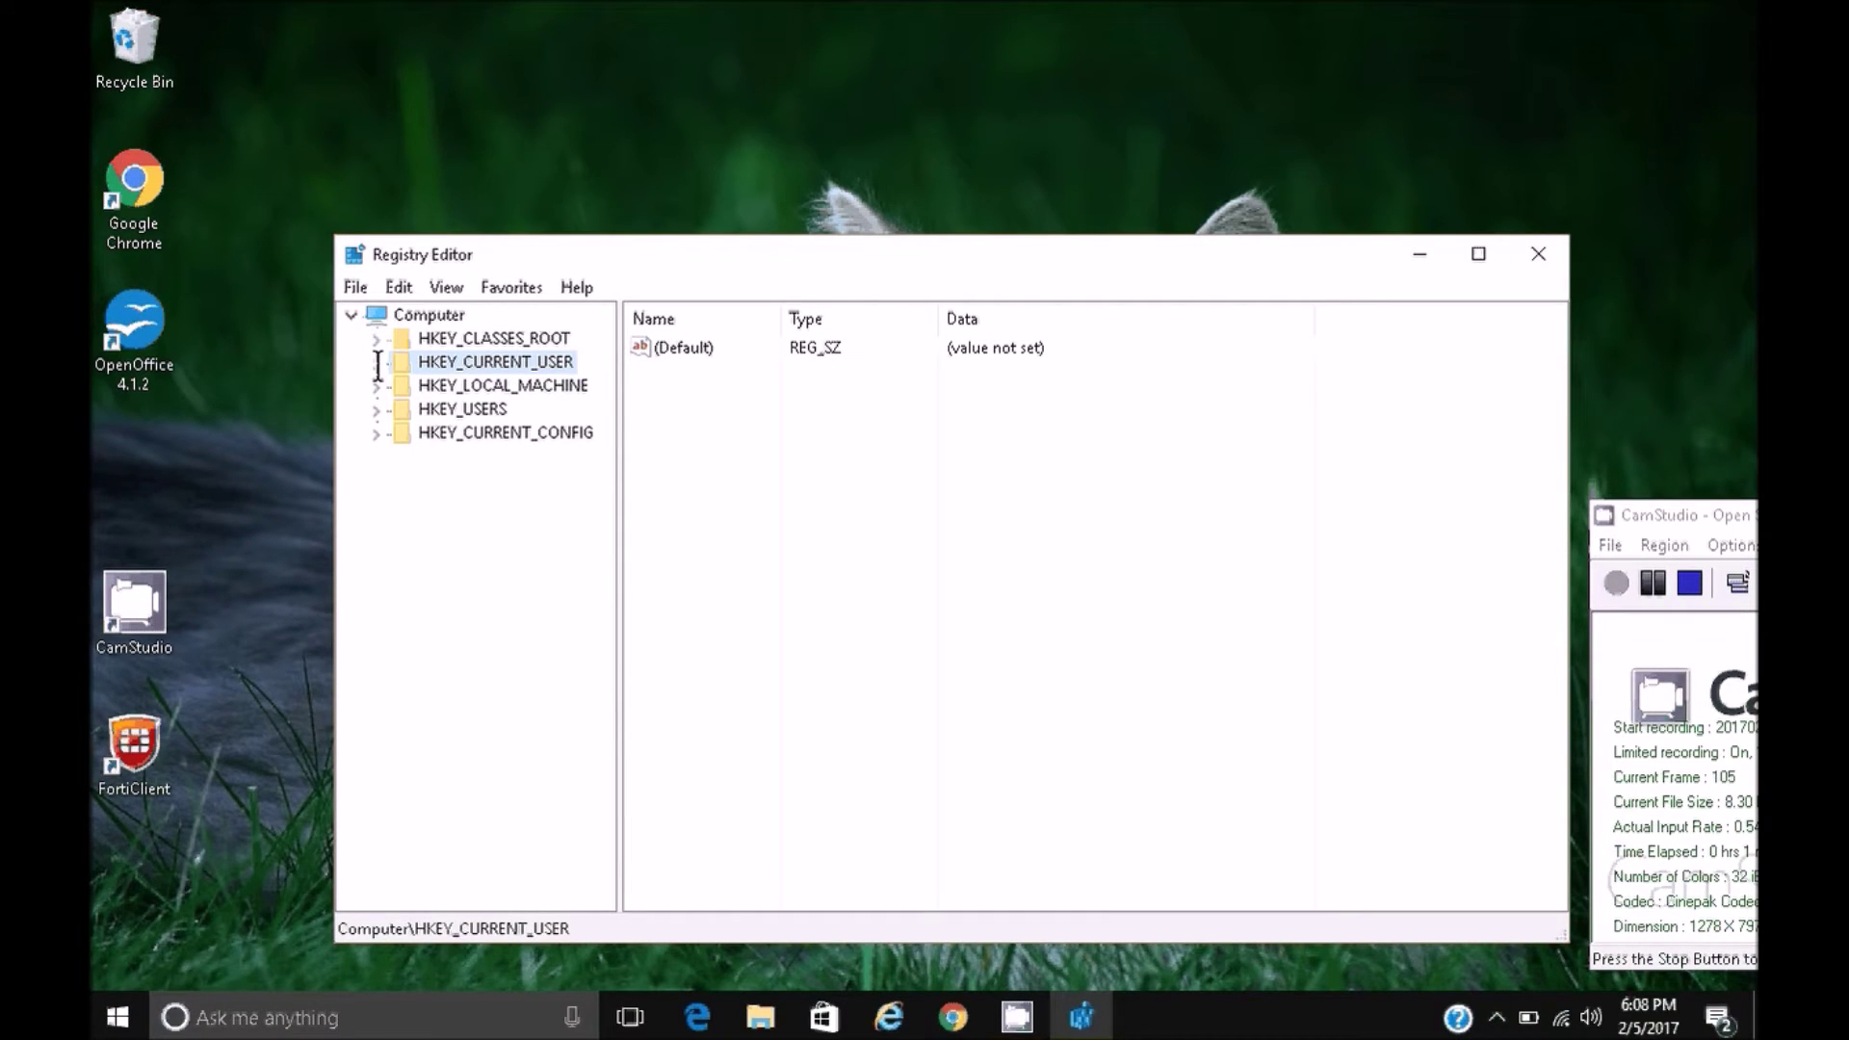
pyautogui.doubleClick(426, 385)
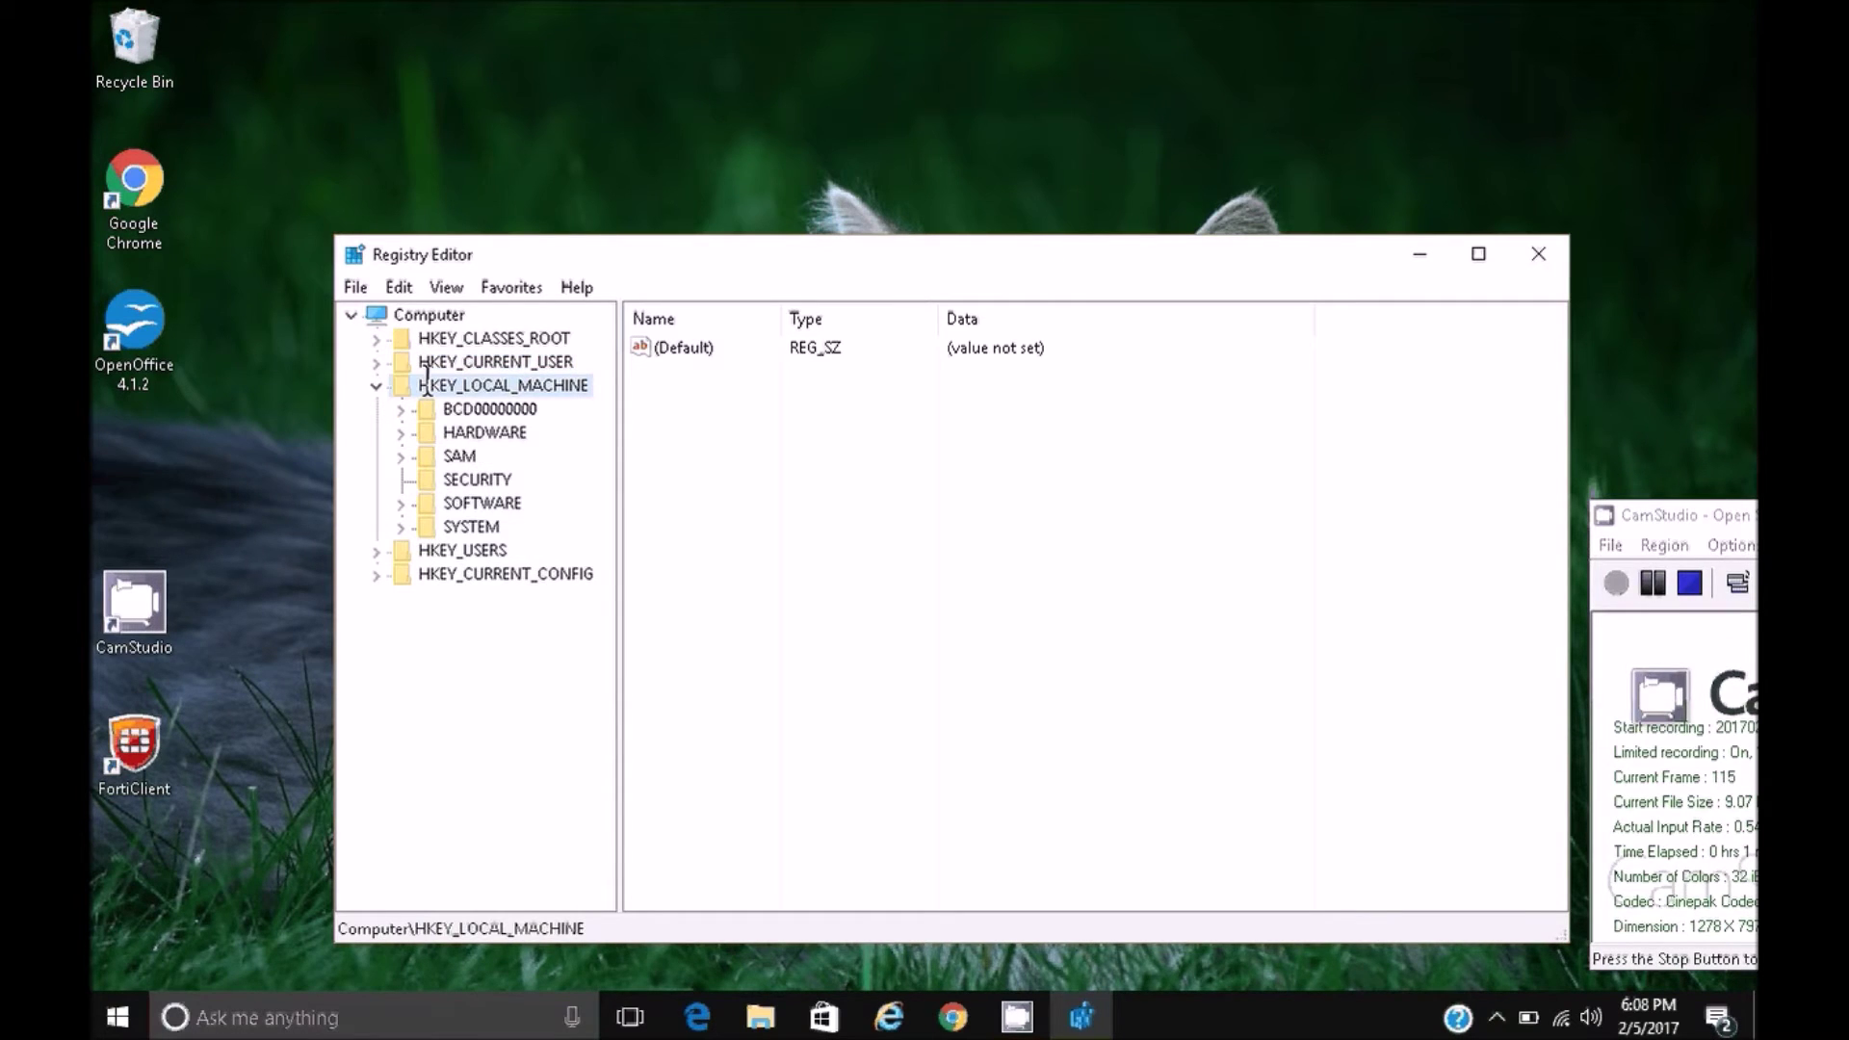
pyautogui.doubleClick(463, 499)
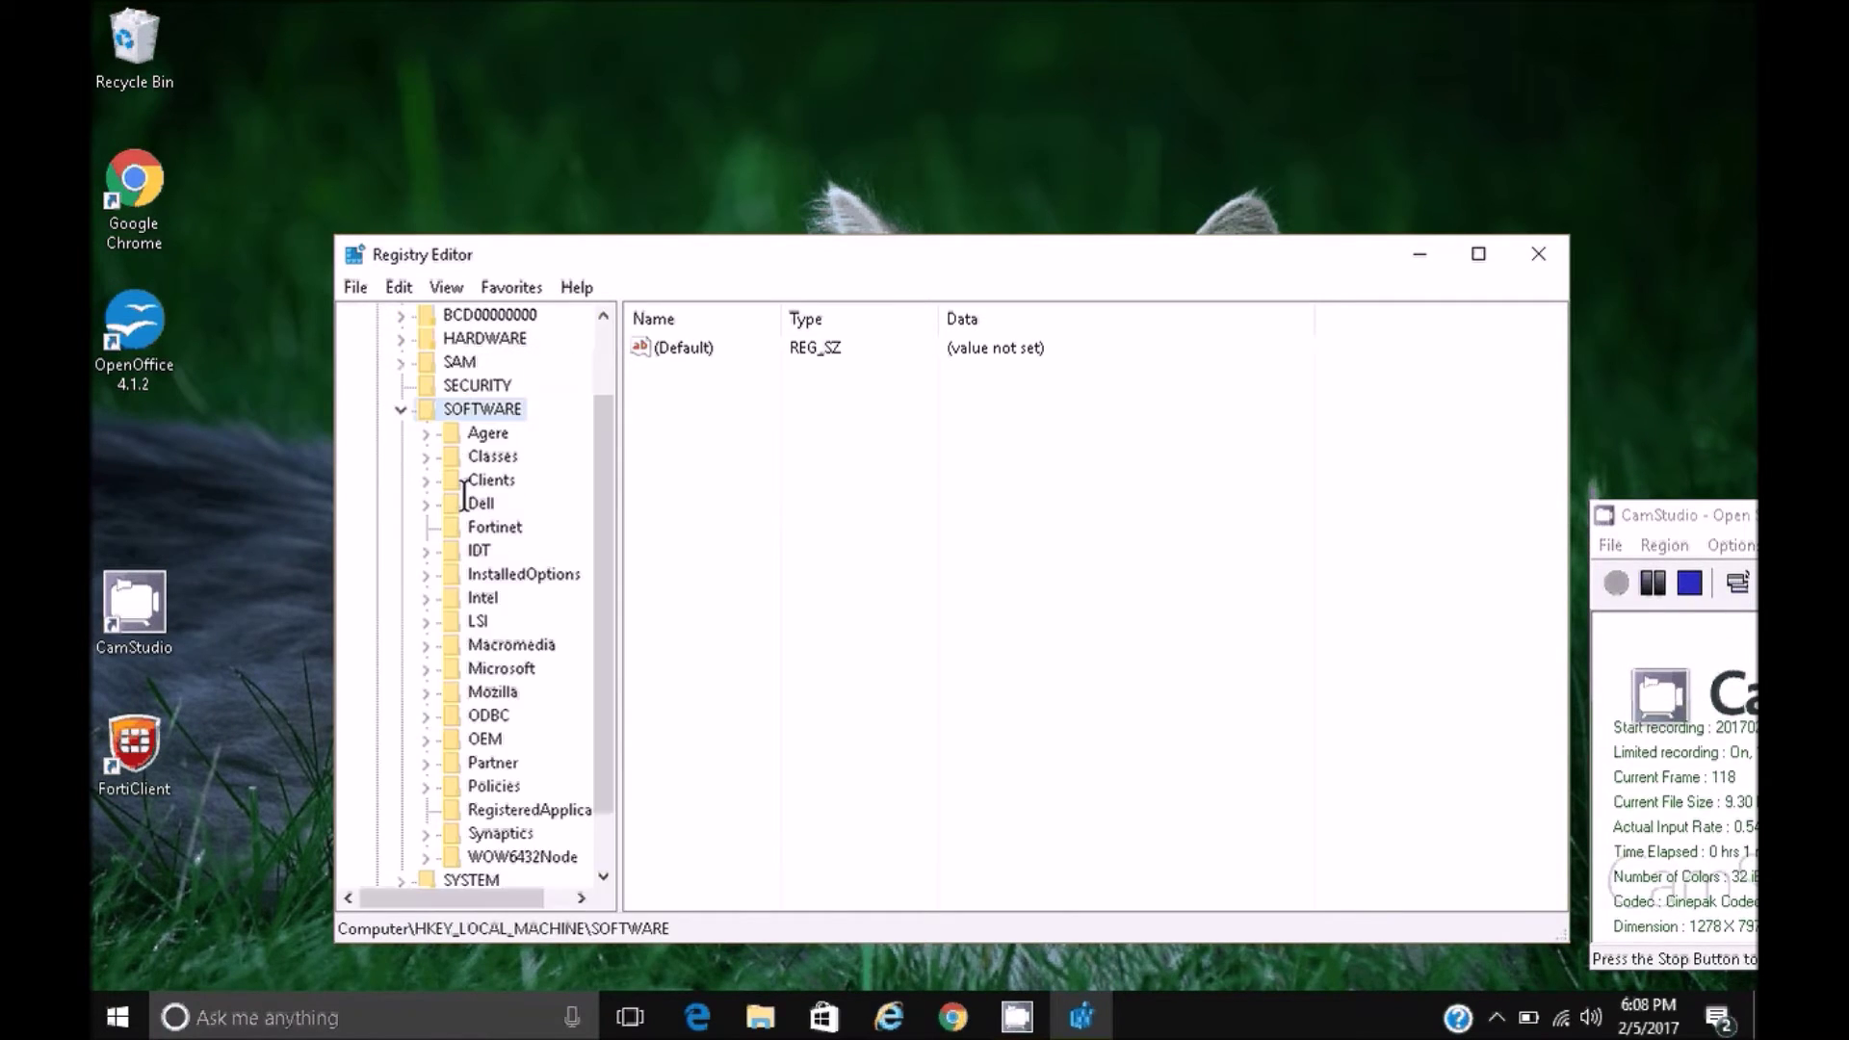
pyautogui.doubleClick(513, 669)
pyautogui.click(607, 828)
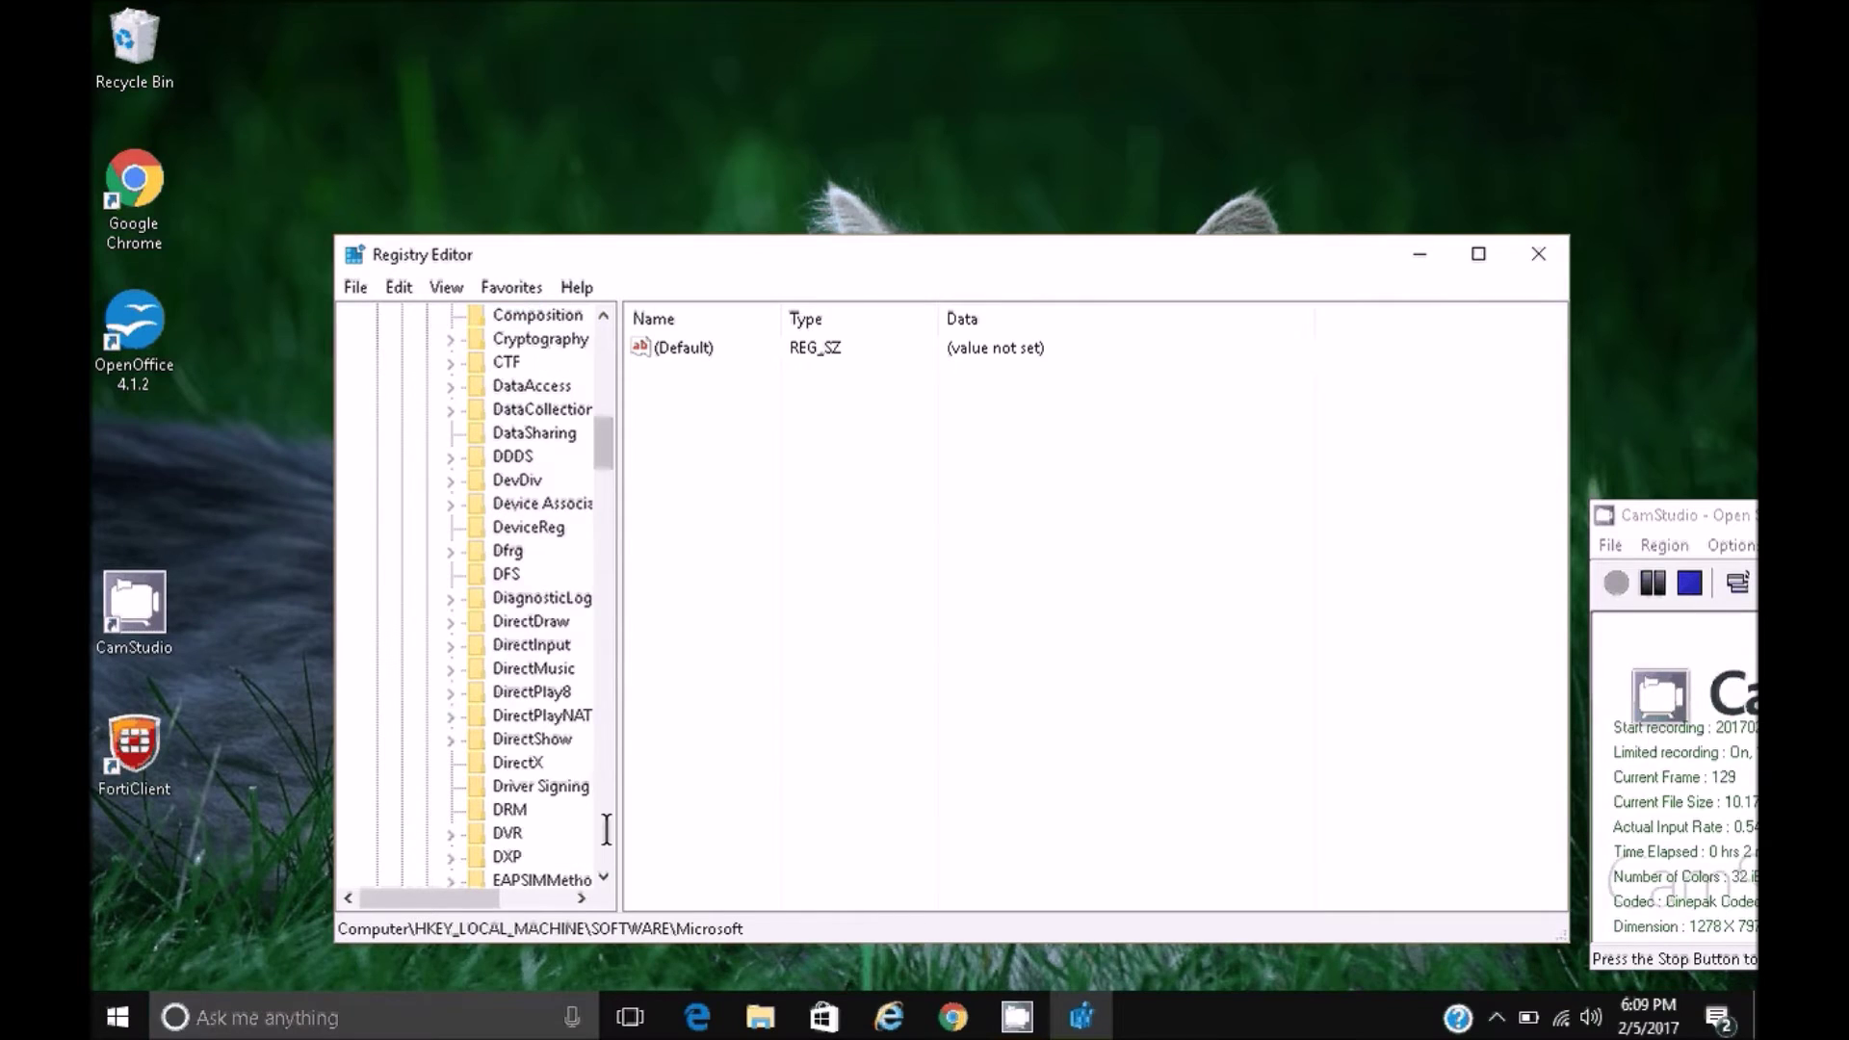
pyautogui.click(606, 621)
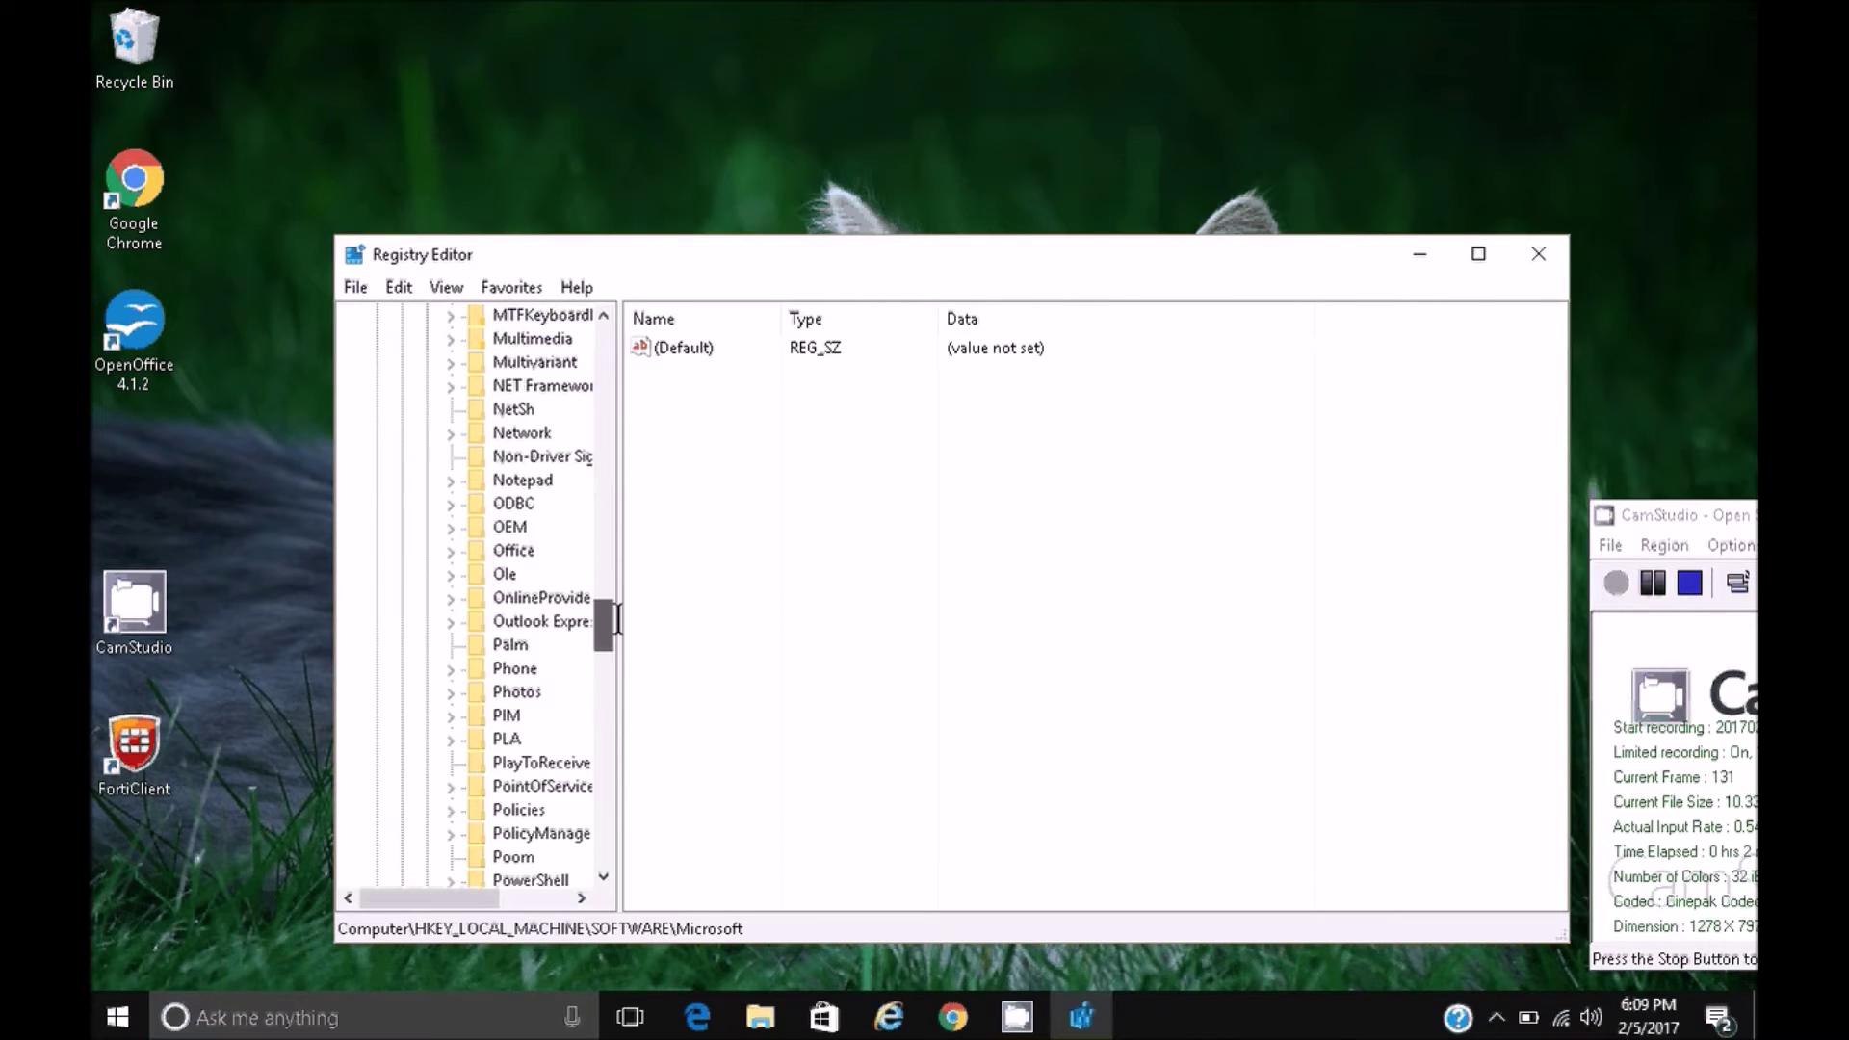
pyautogui.moveTo(618, 619); pyautogui.dragTo(631, 780)
pyautogui.scroll(-2, 598, 727)
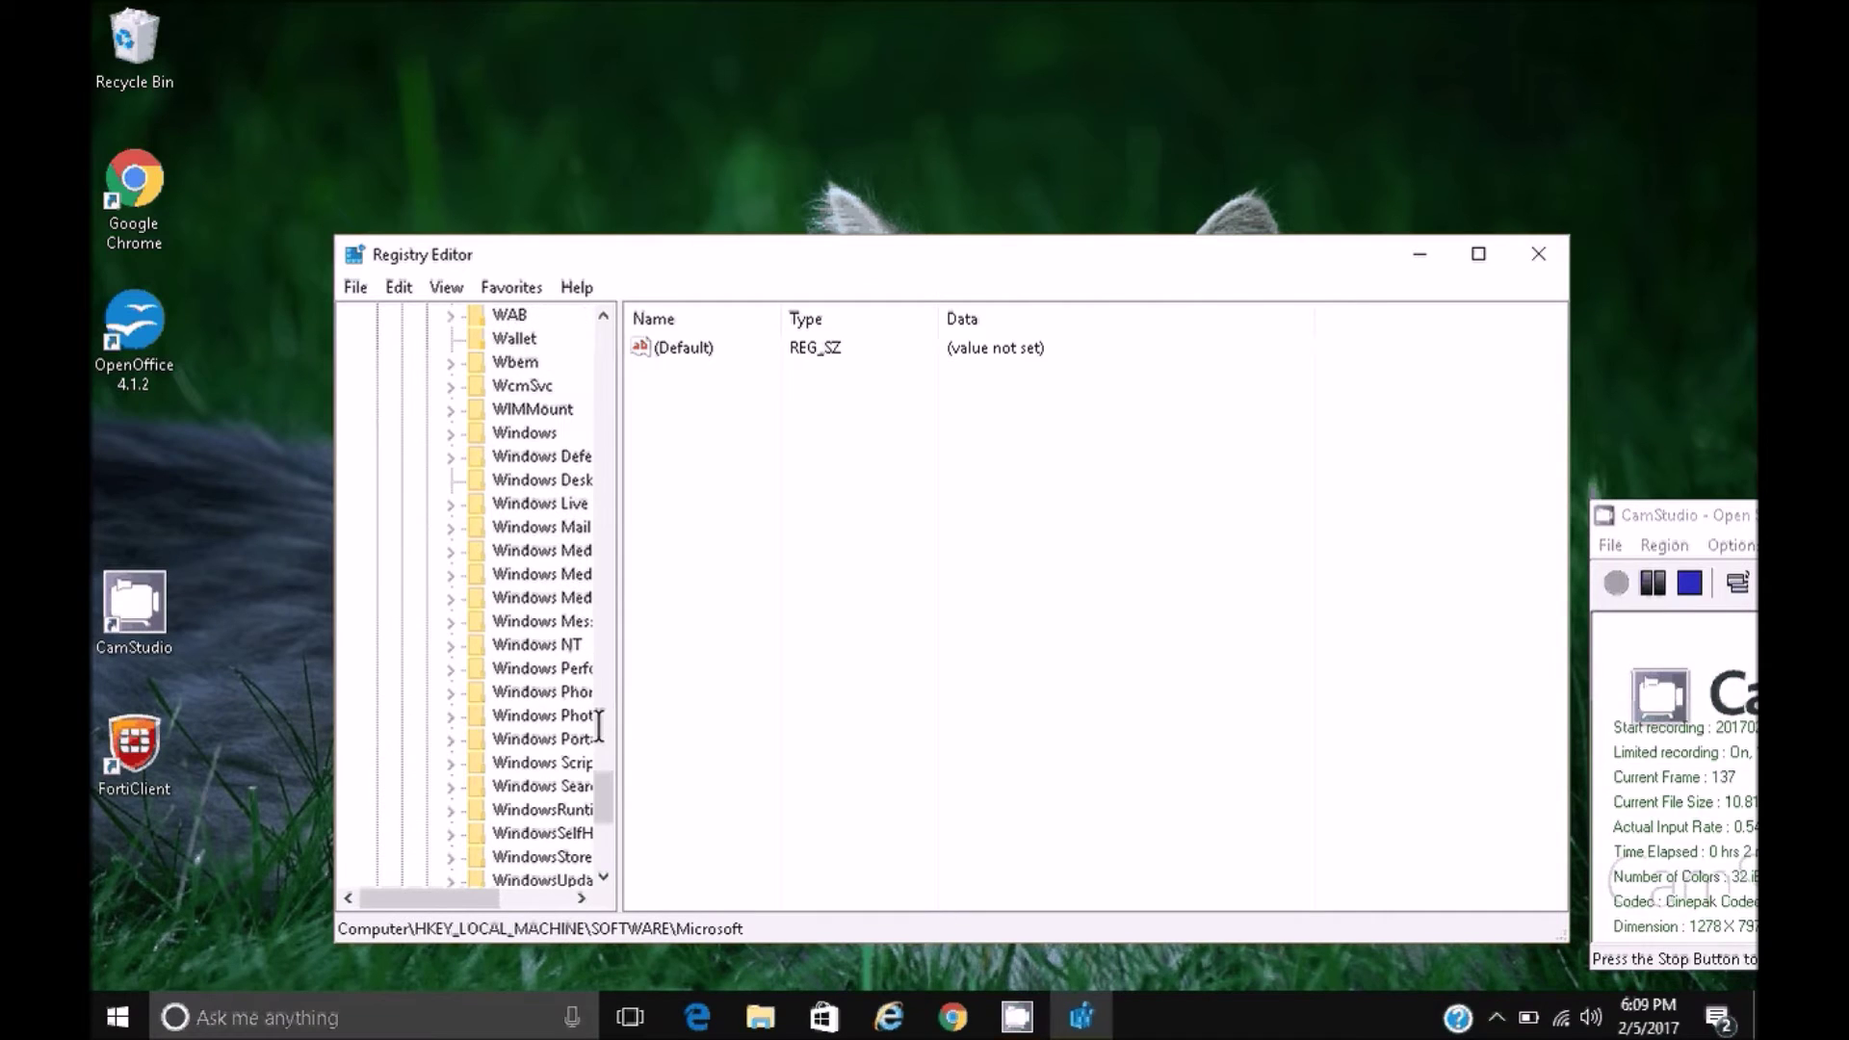
# Expand Windows\CurrentVersion, widen the key tree pane, and select the machine-wide Run key
pyautogui.doubleClick(525, 432)
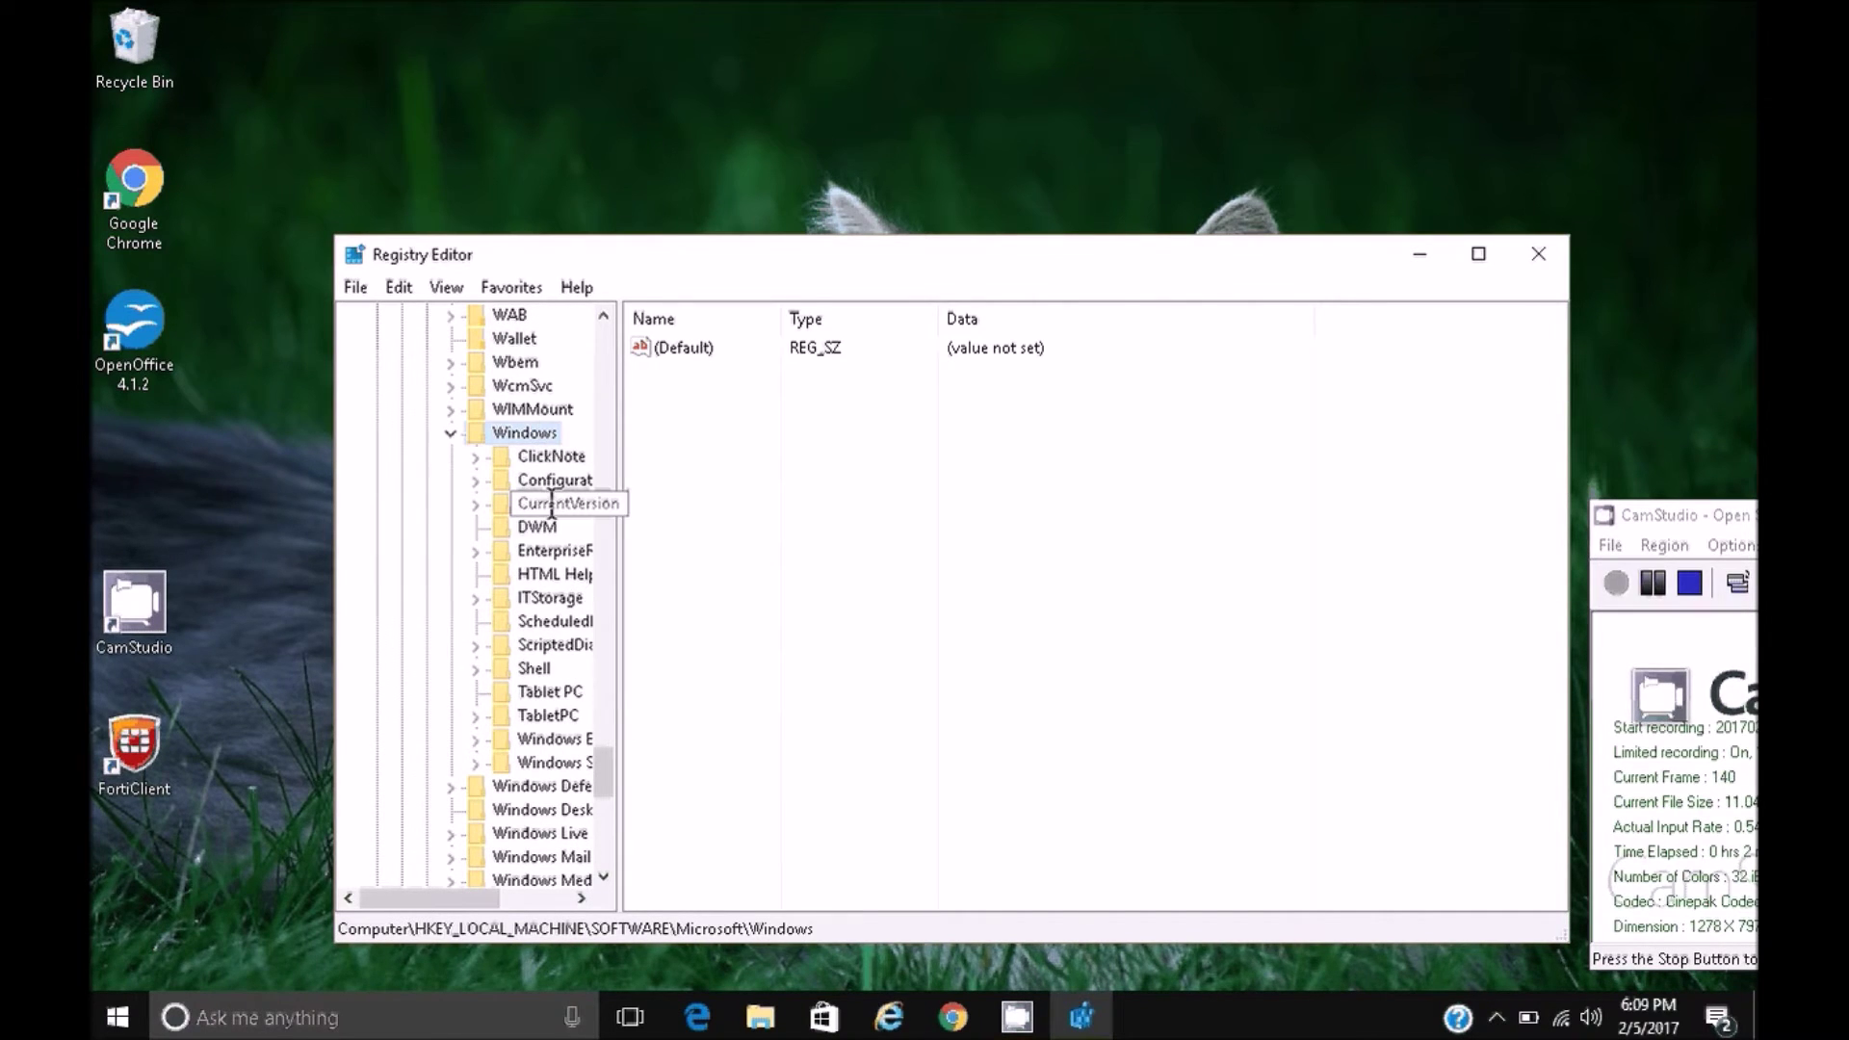
pyautogui.press('h')
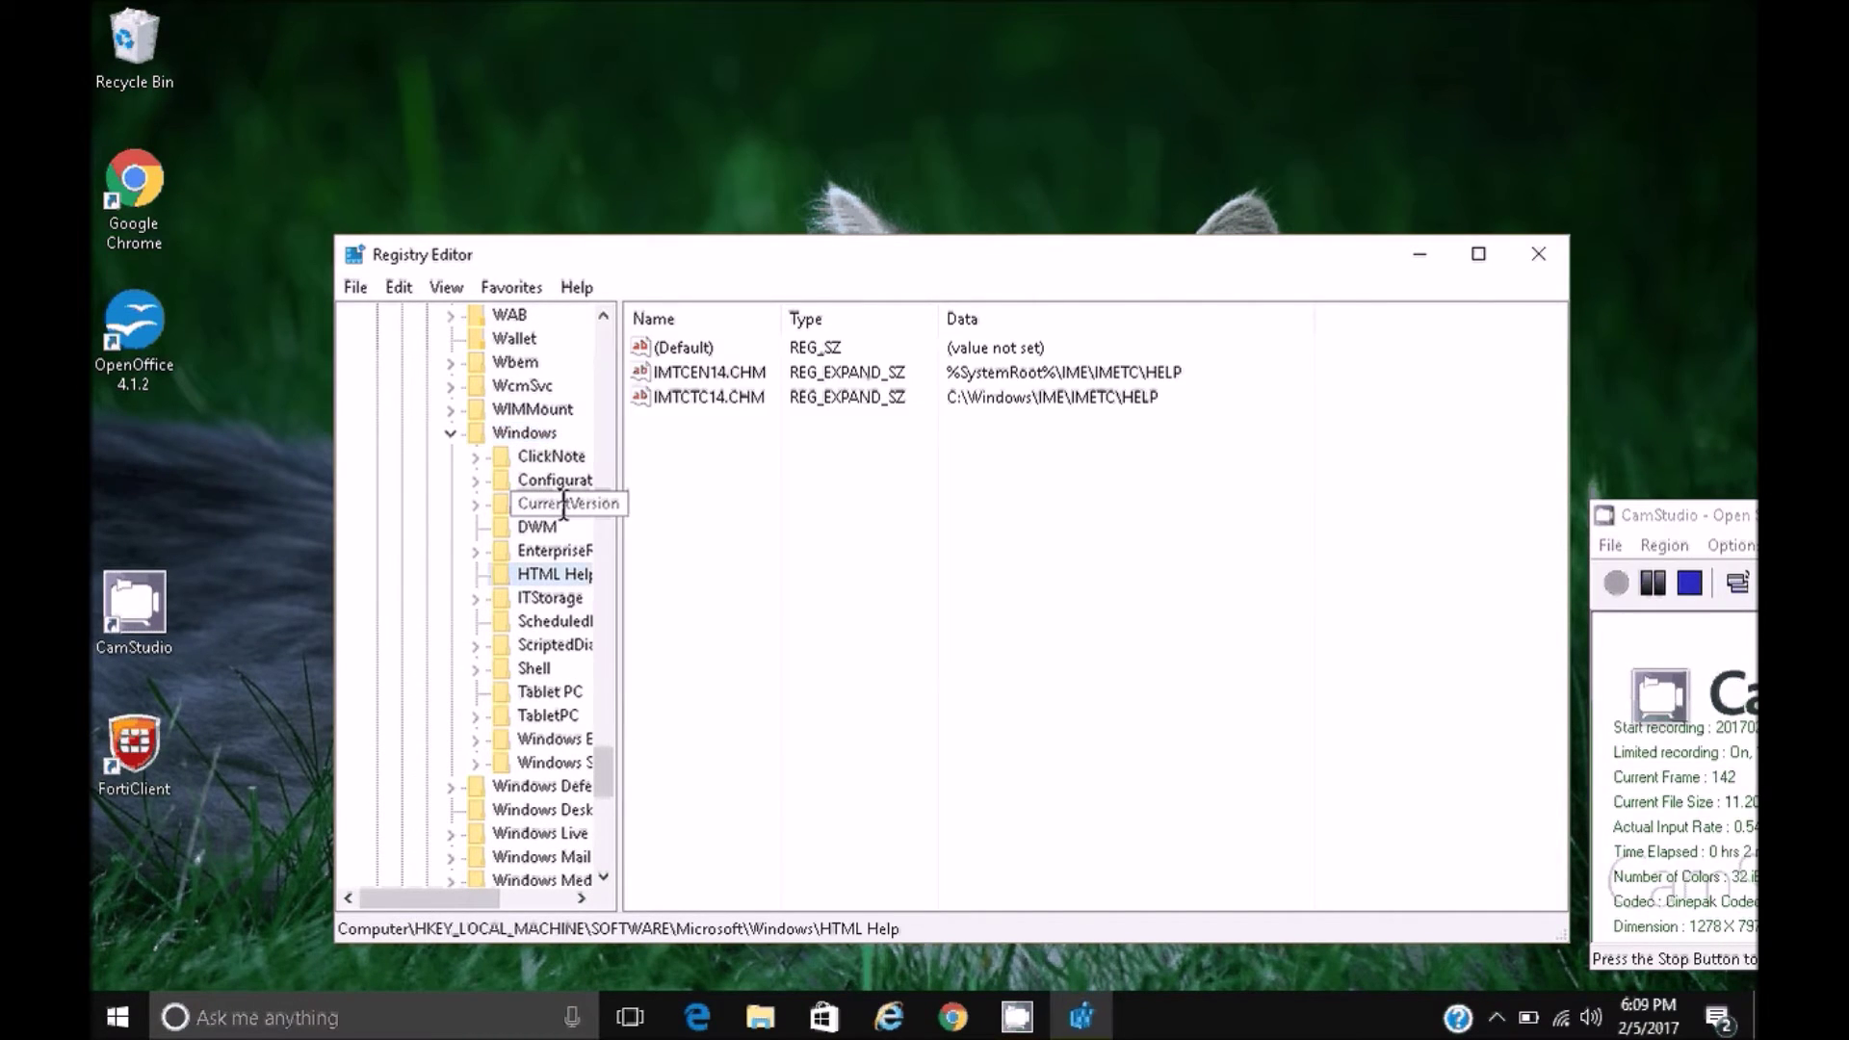
pyautogui.doubleClick(564, 503)
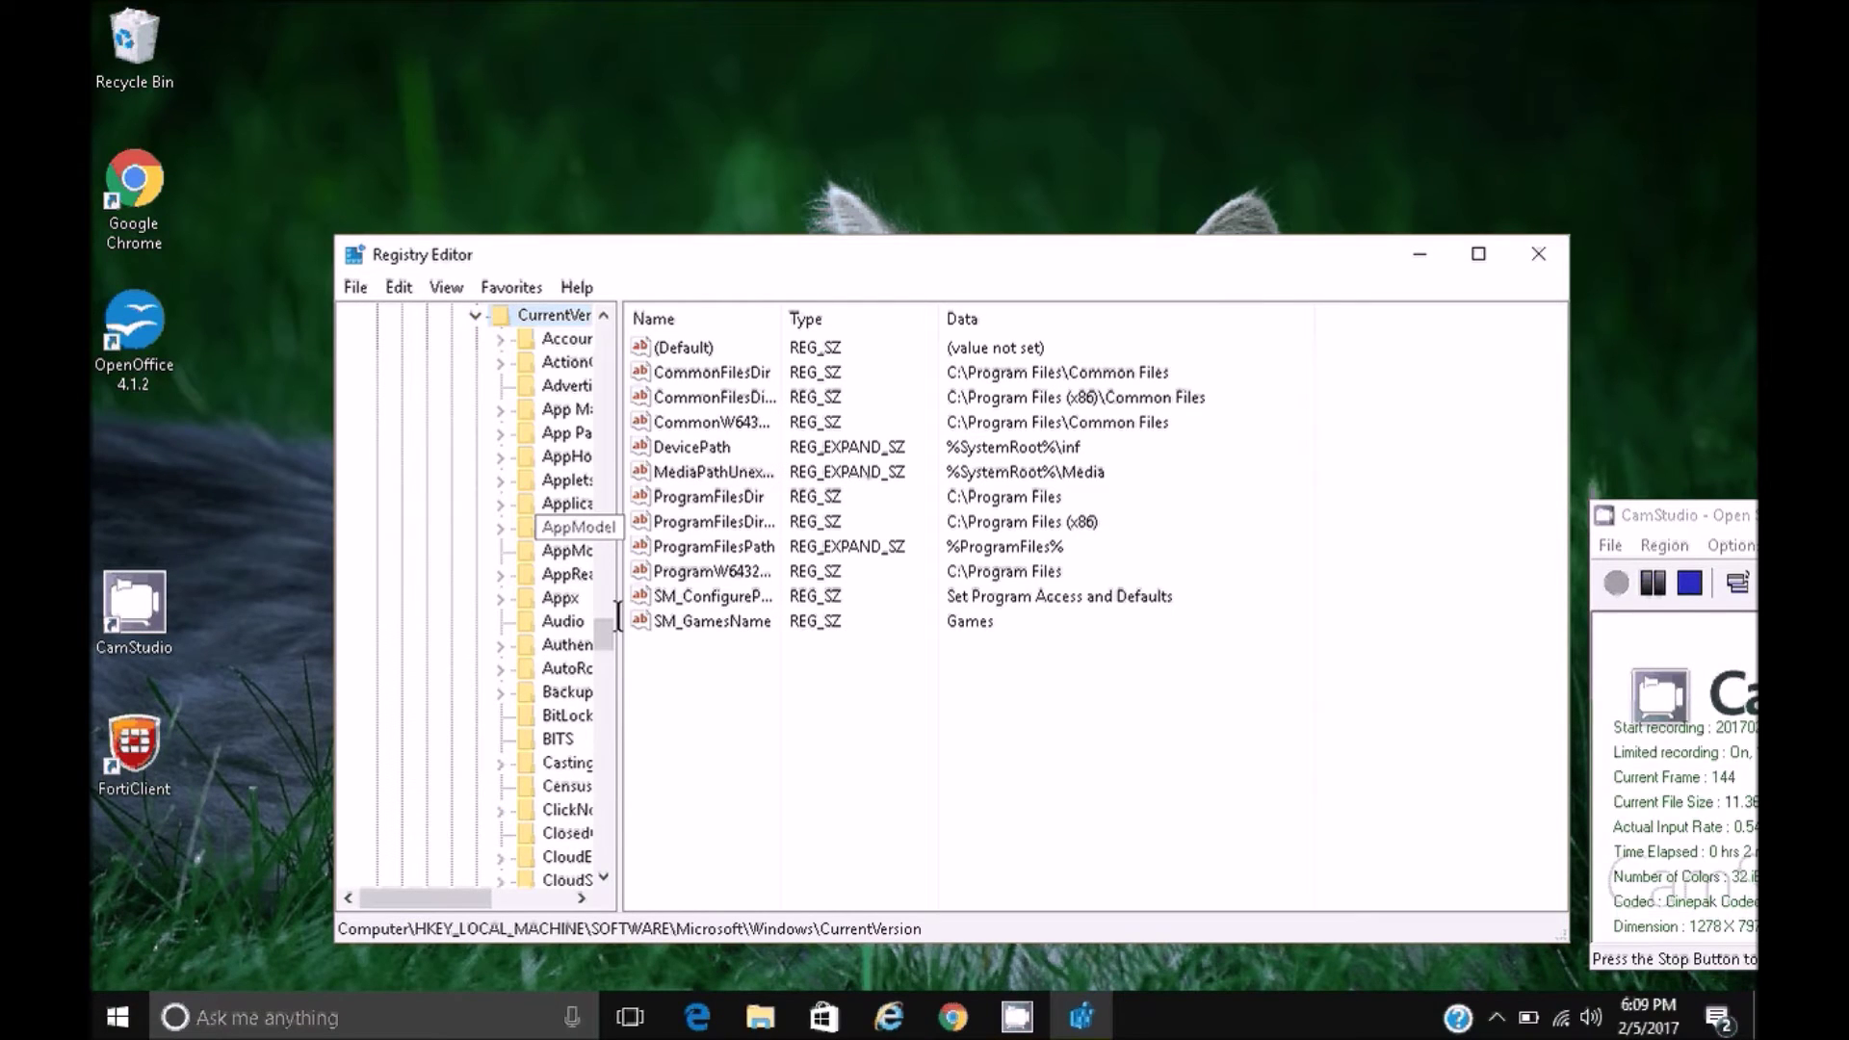
pyautogui.moveTo(618, 616); pyautogui.dragTo(792, 641)
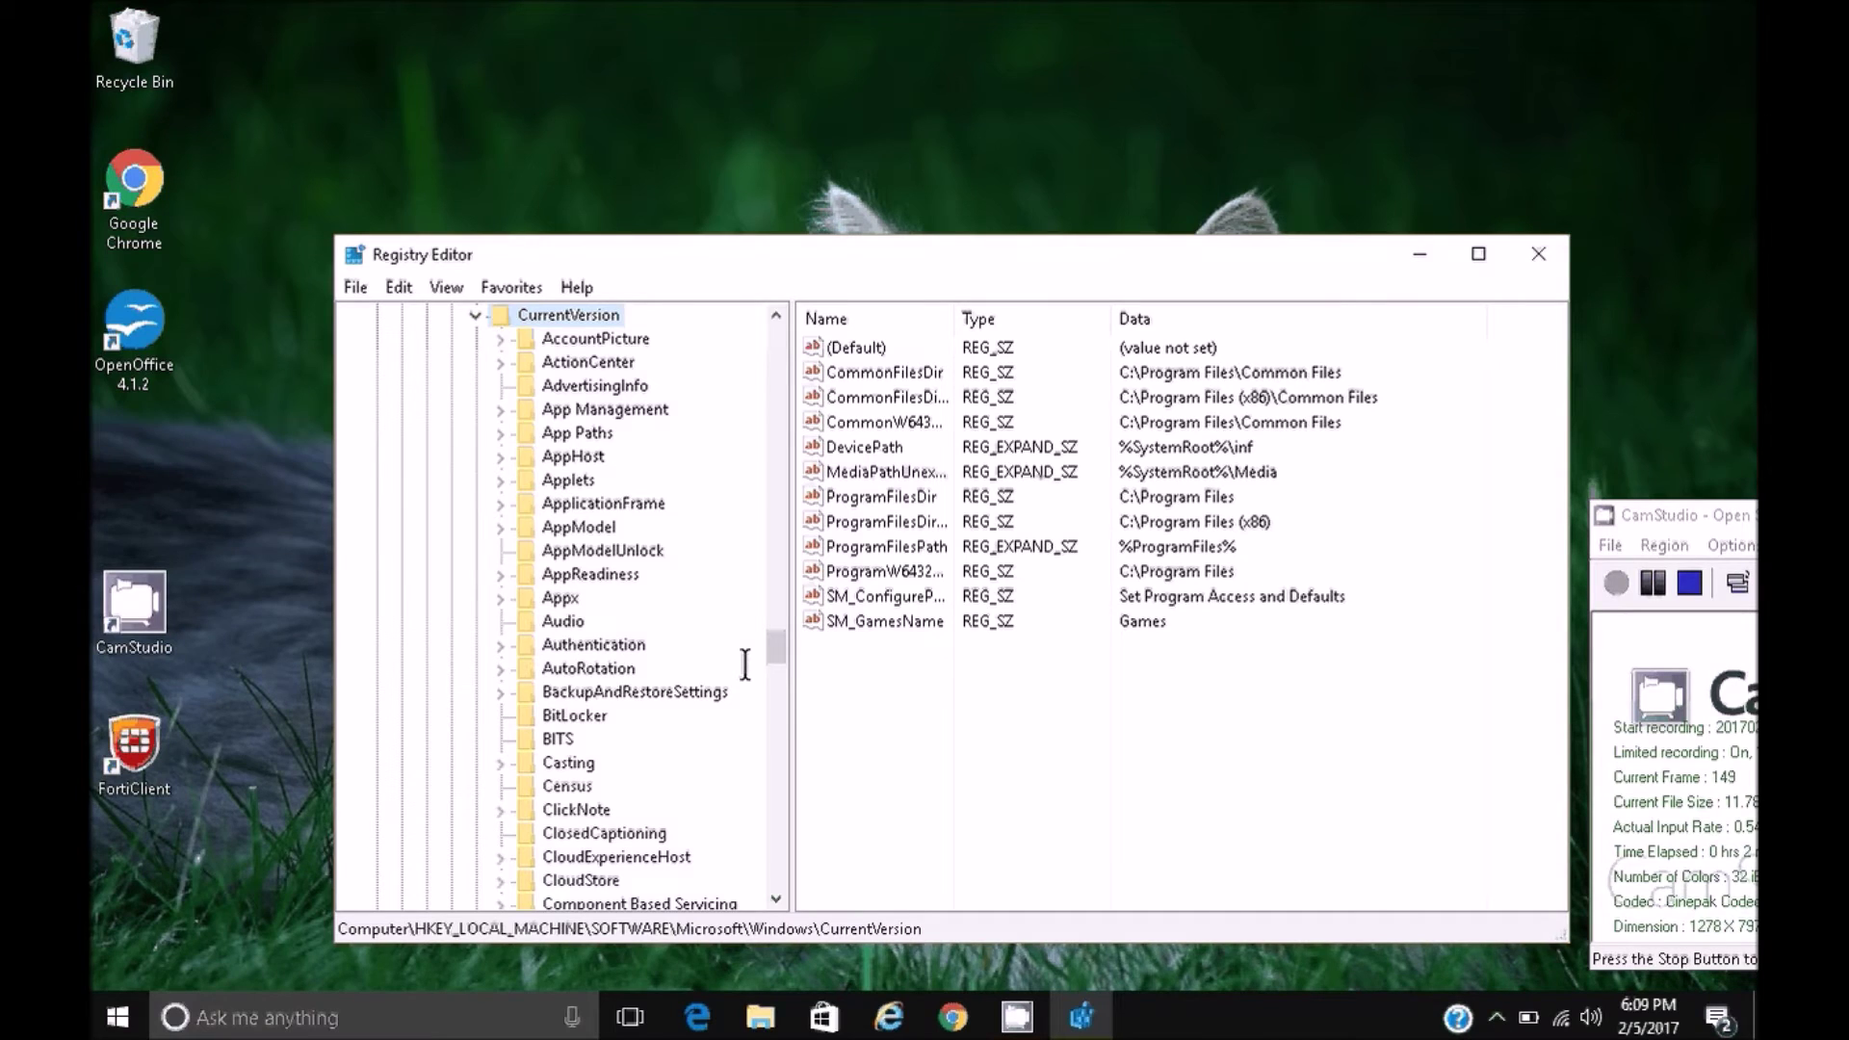
pyautogui.moveTo(776, 650); pyautogui.dragTo(778, 745)
pyautogui.click(572, 762)
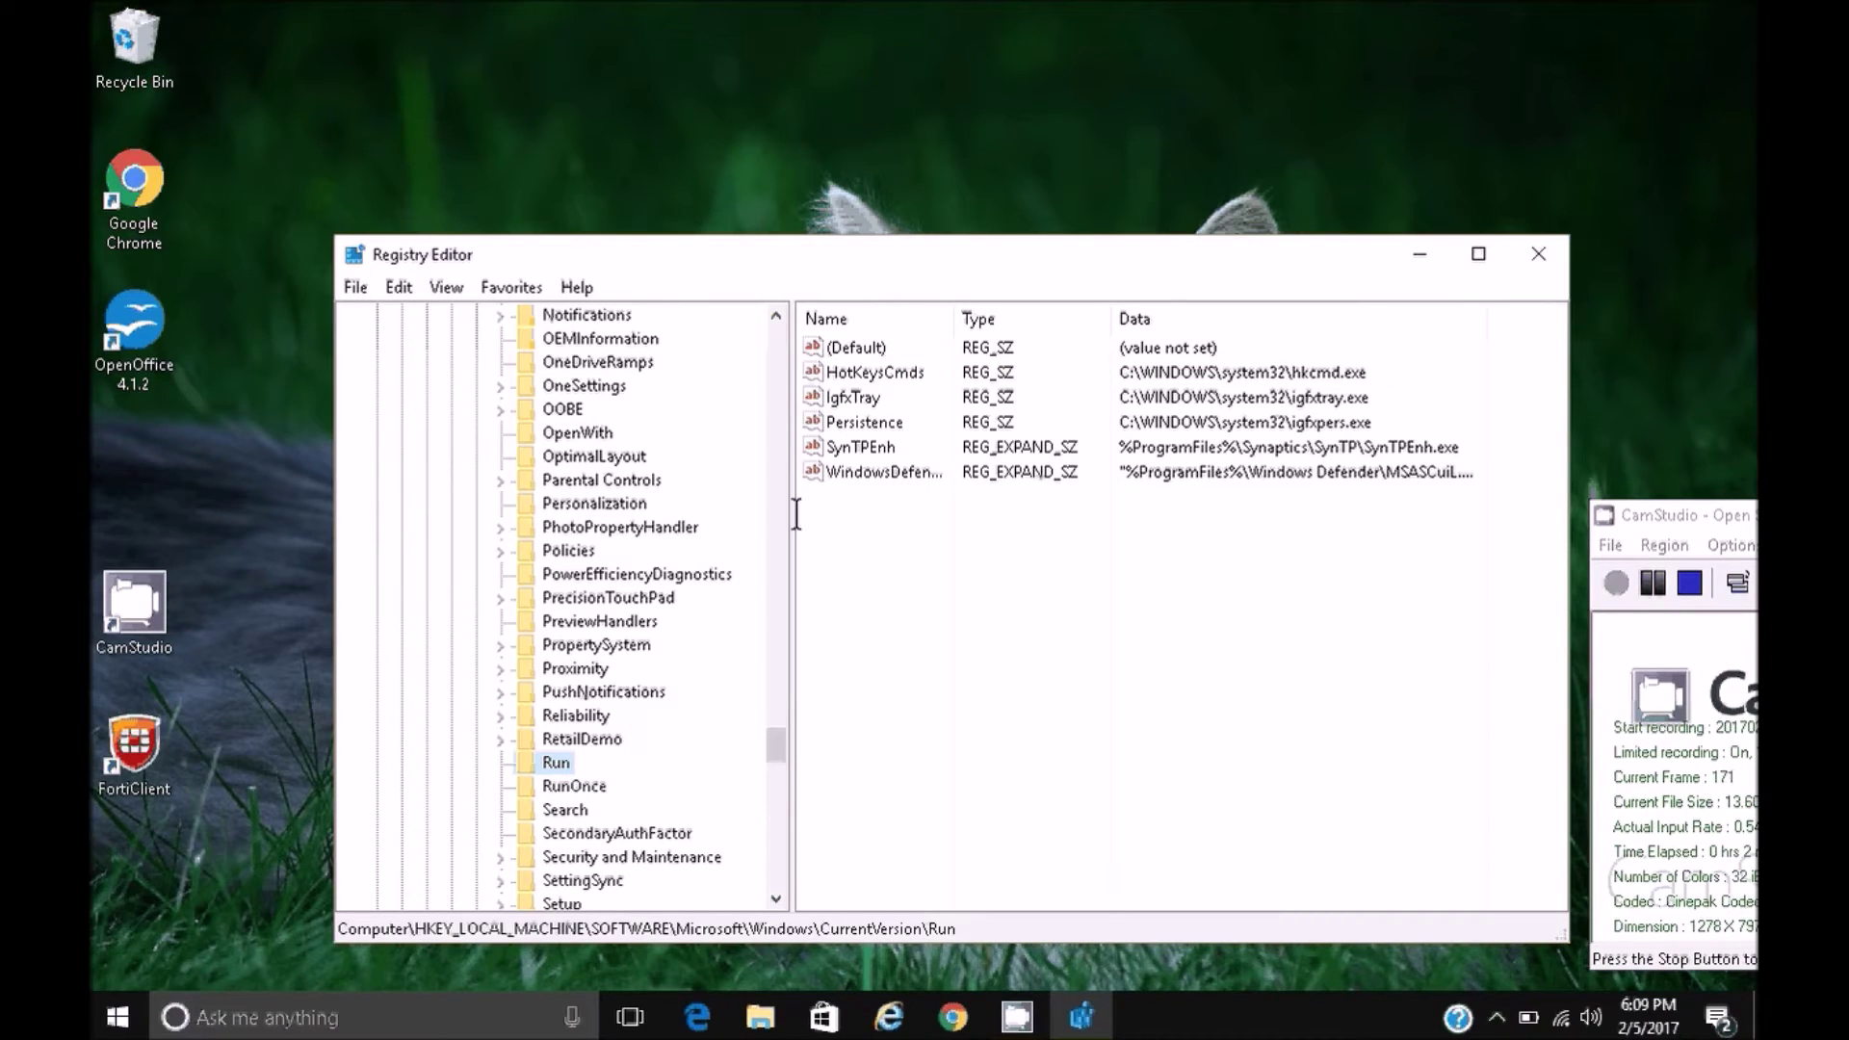
# Leave the Run key and inspect the RunOnce key, which holds only an empty default value
pyautogui.rightClick(551, 762)
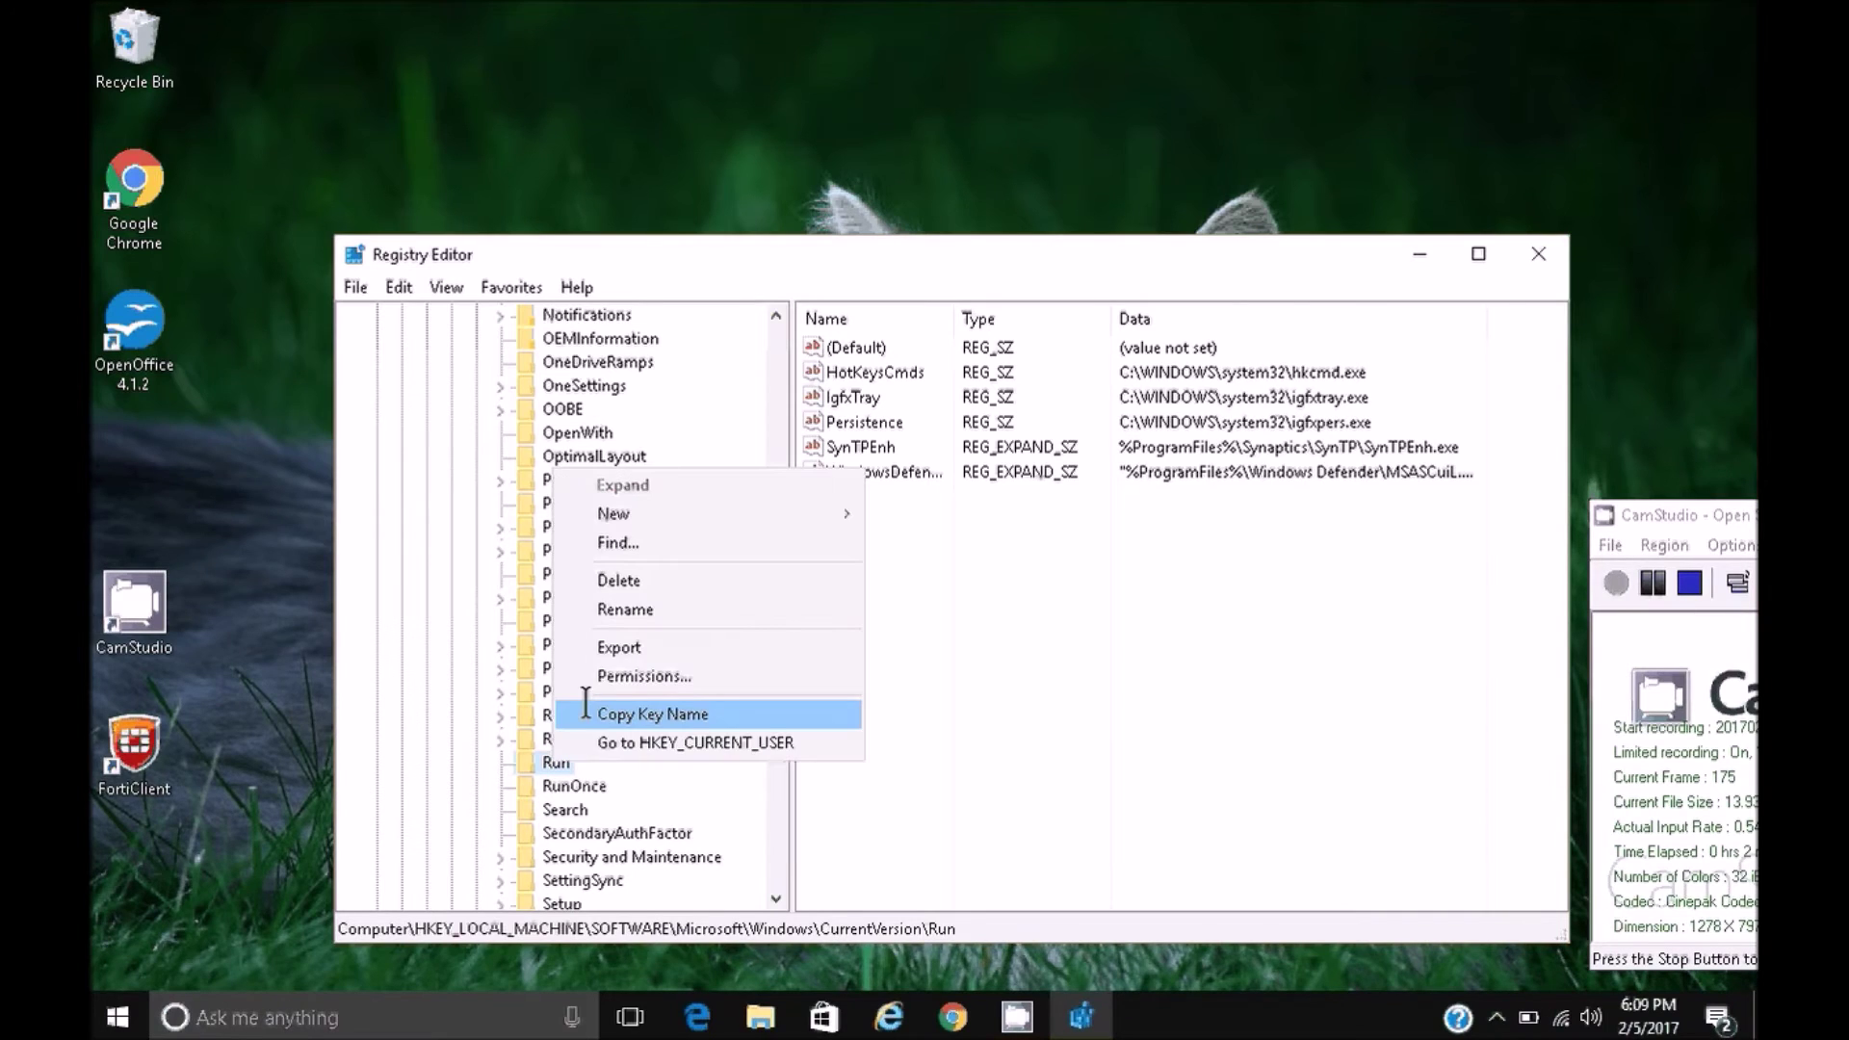
pyautogui.click(996, 643)
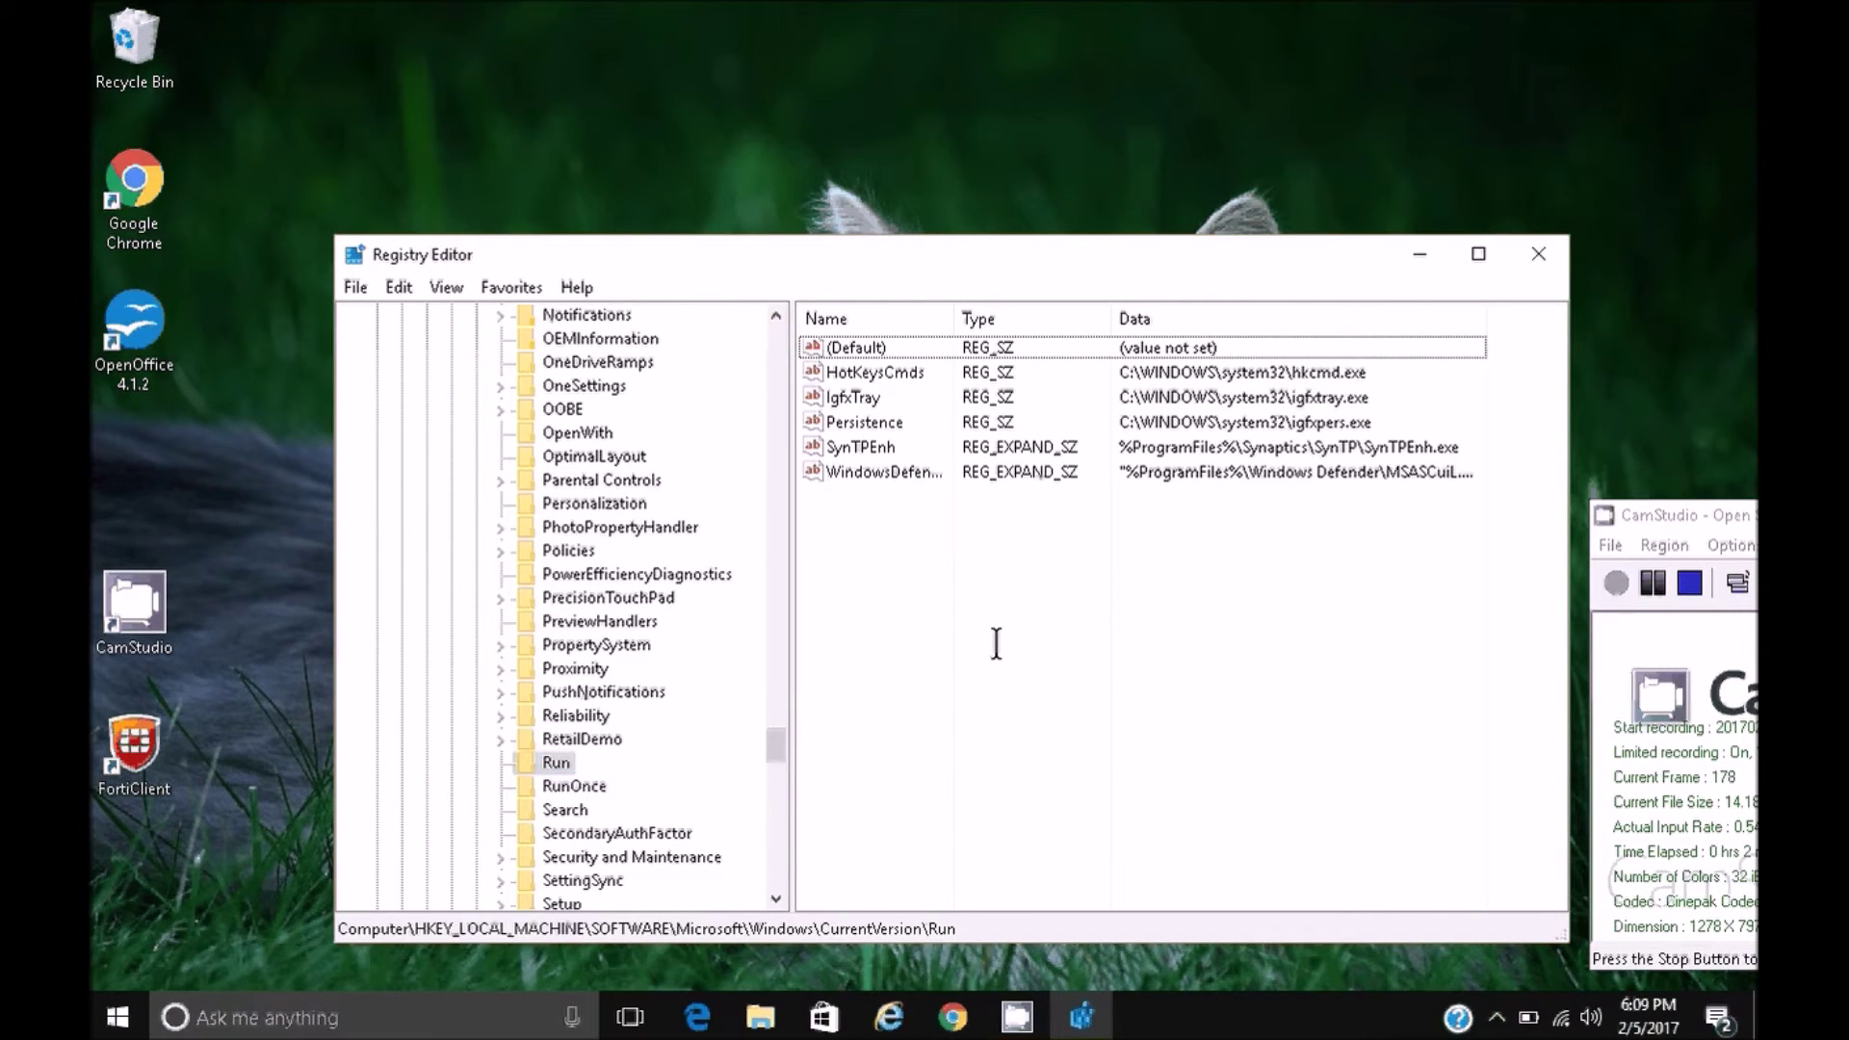
pyautogui.click(600, 784)
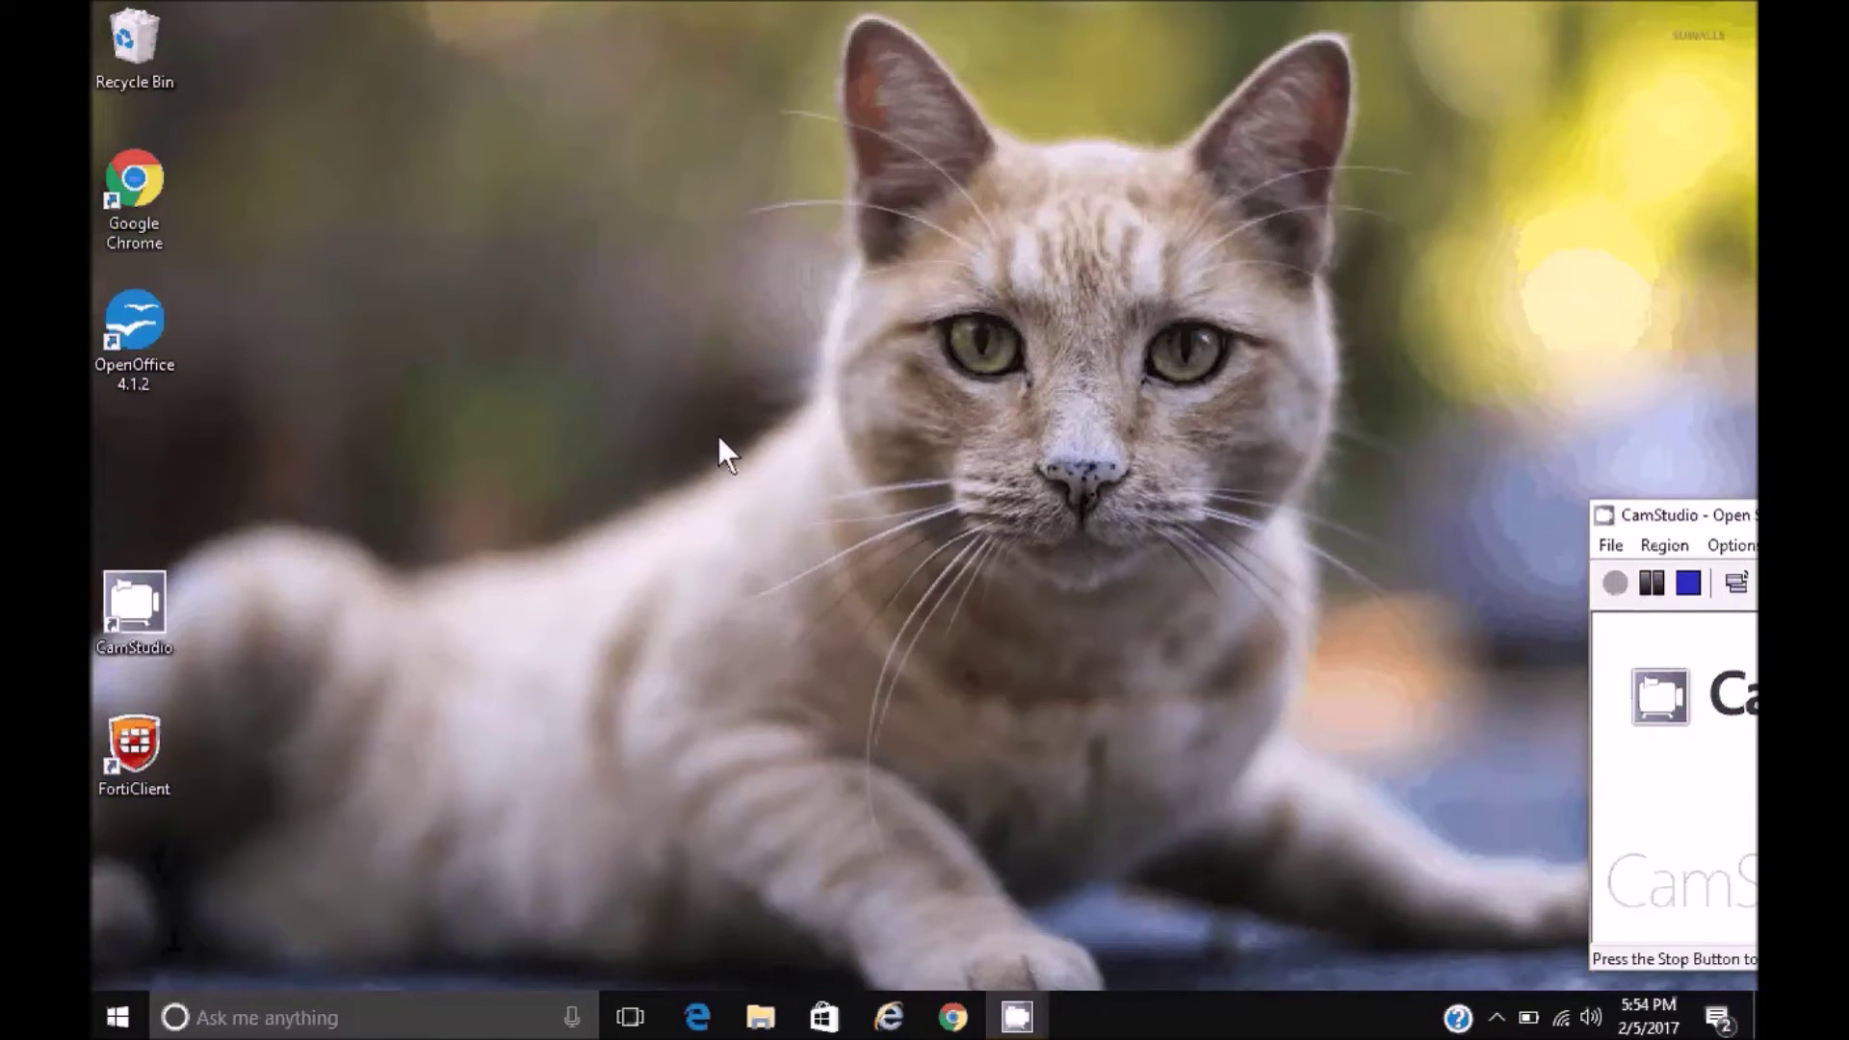
# Apply 'Adjust for best performance' in Performance Options so all visual effects are off
pyautogui.rightClick(116, 1019)
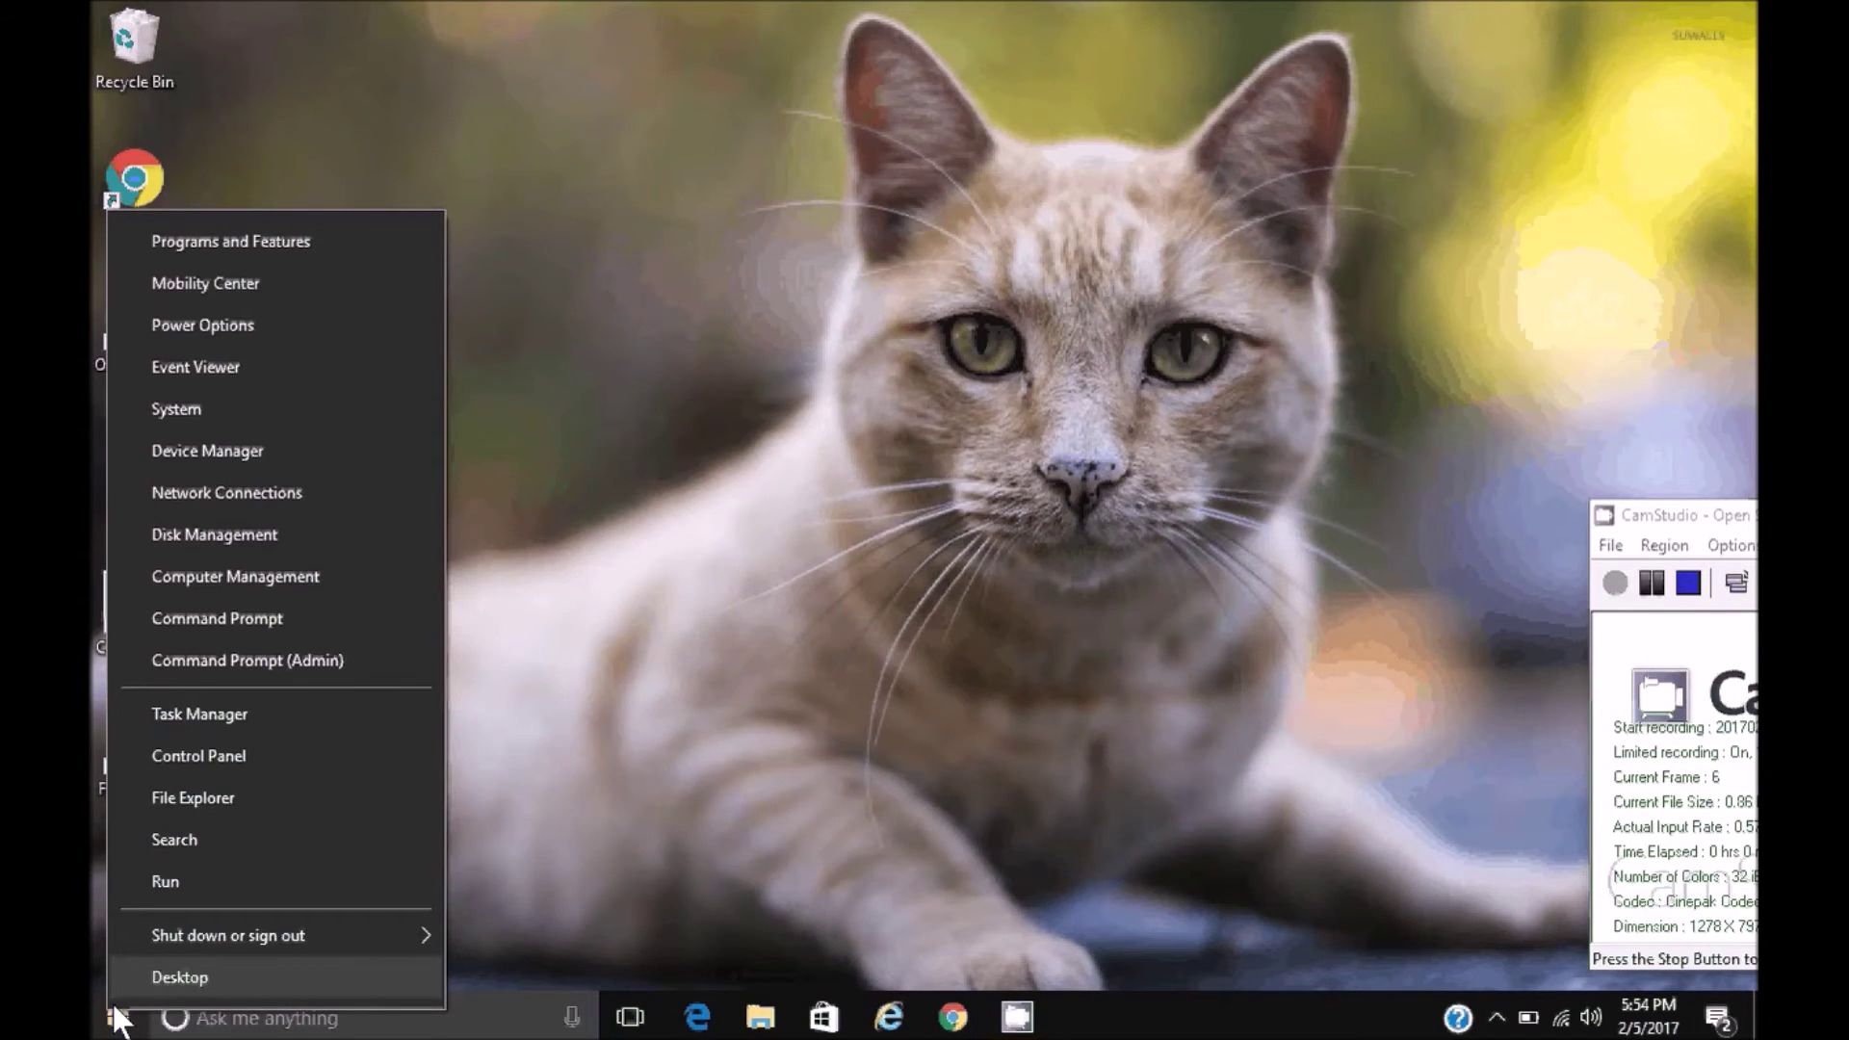
pyautogui.click(176, 409)
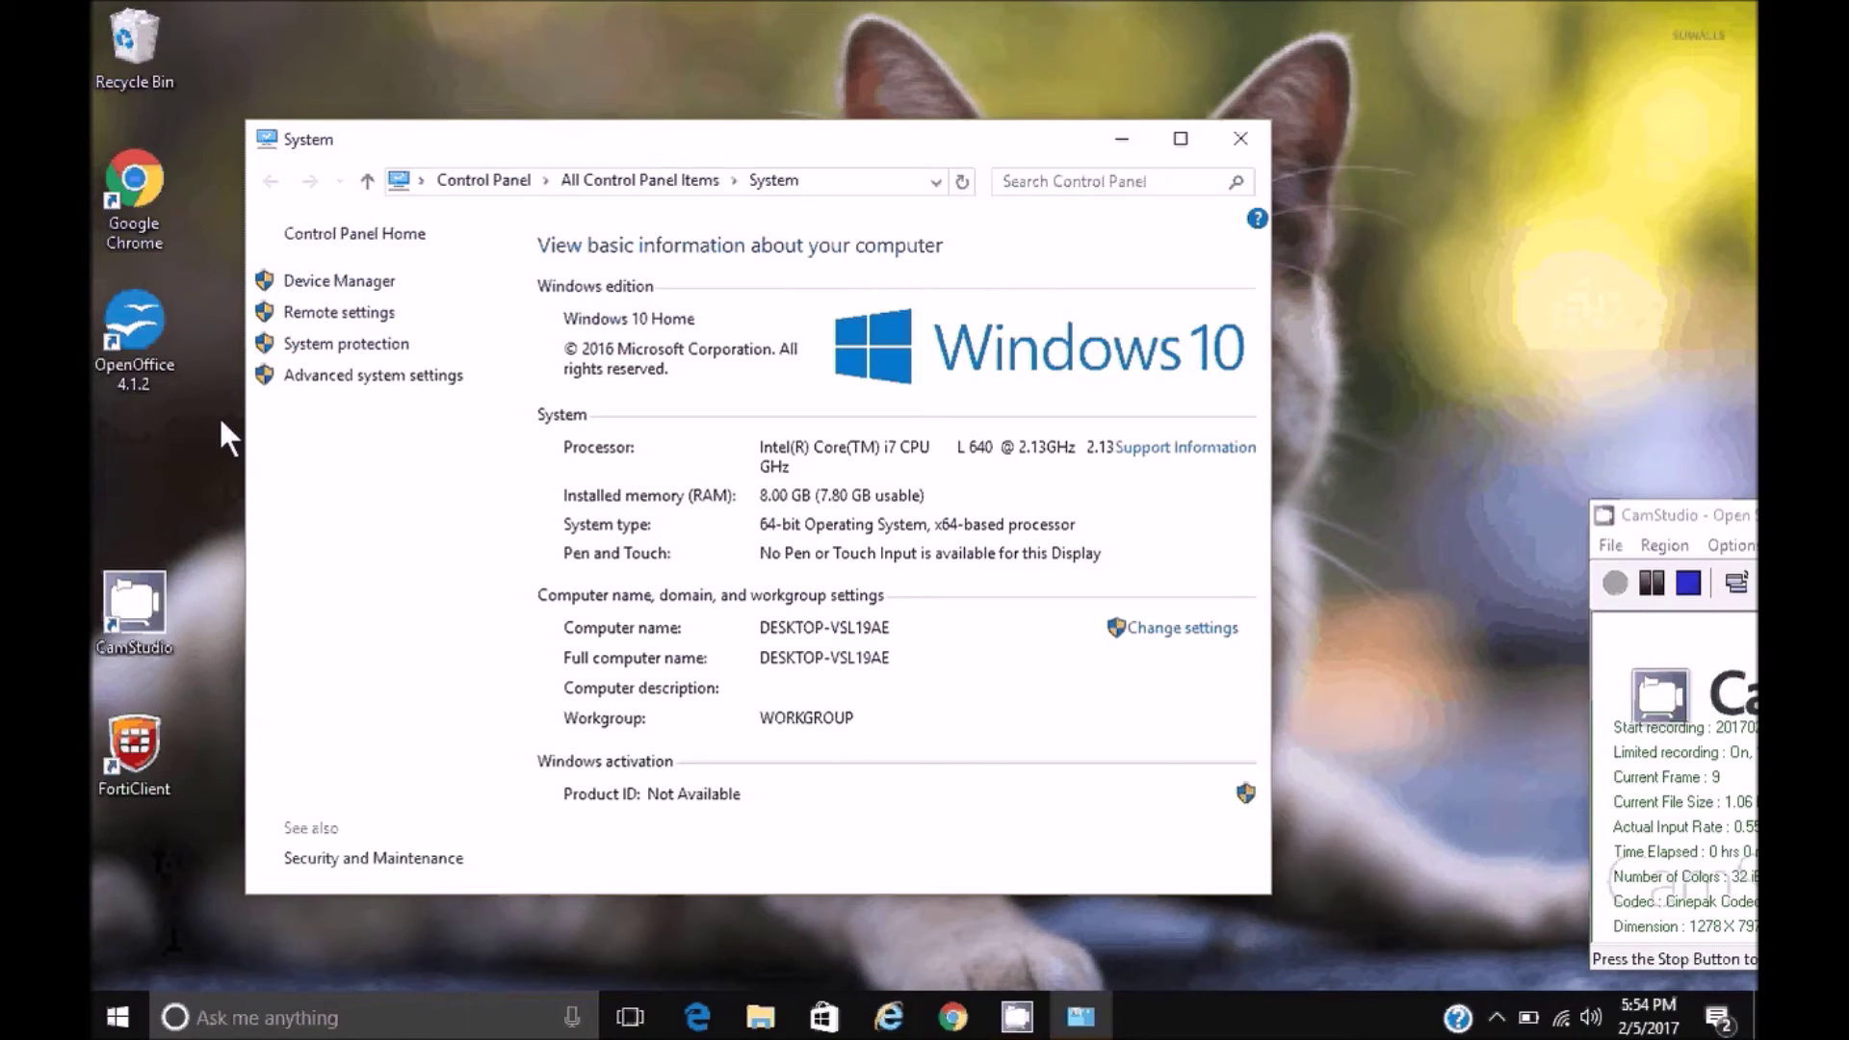
pyautogui.click(343, 378)
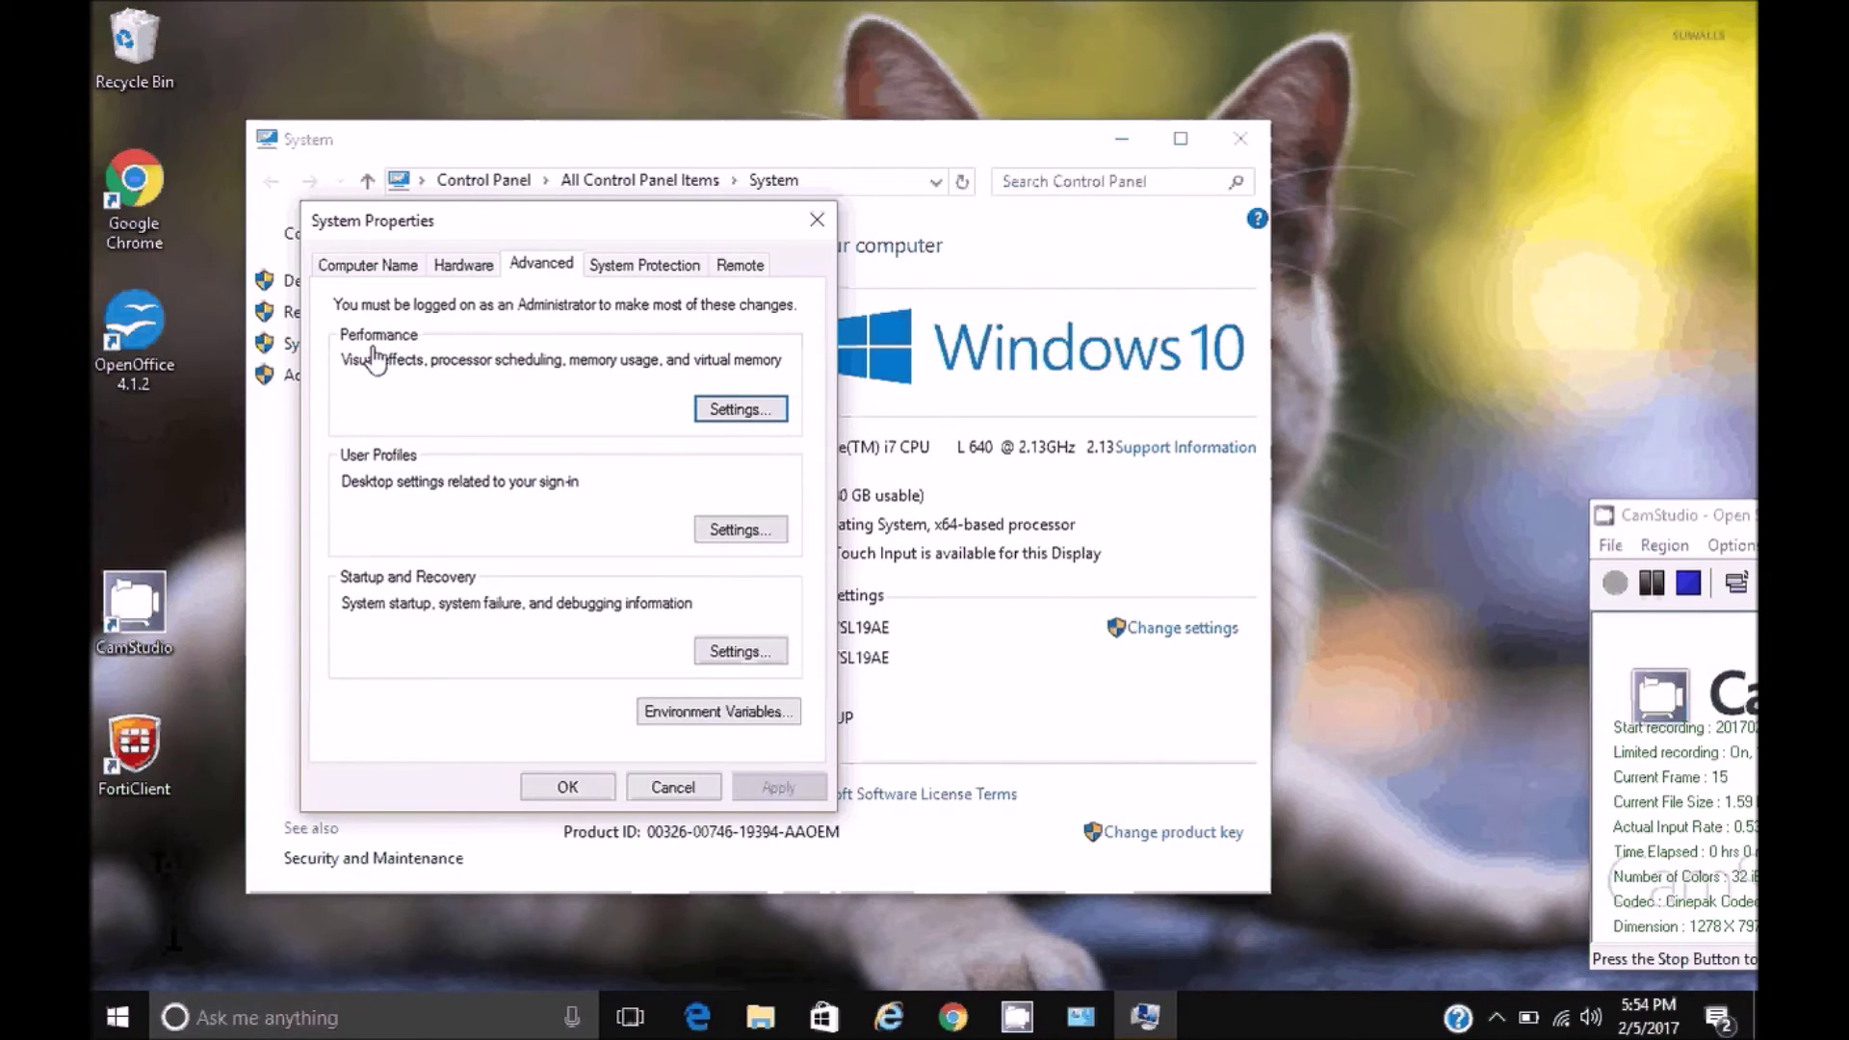
pyautogui.click(730, 412)
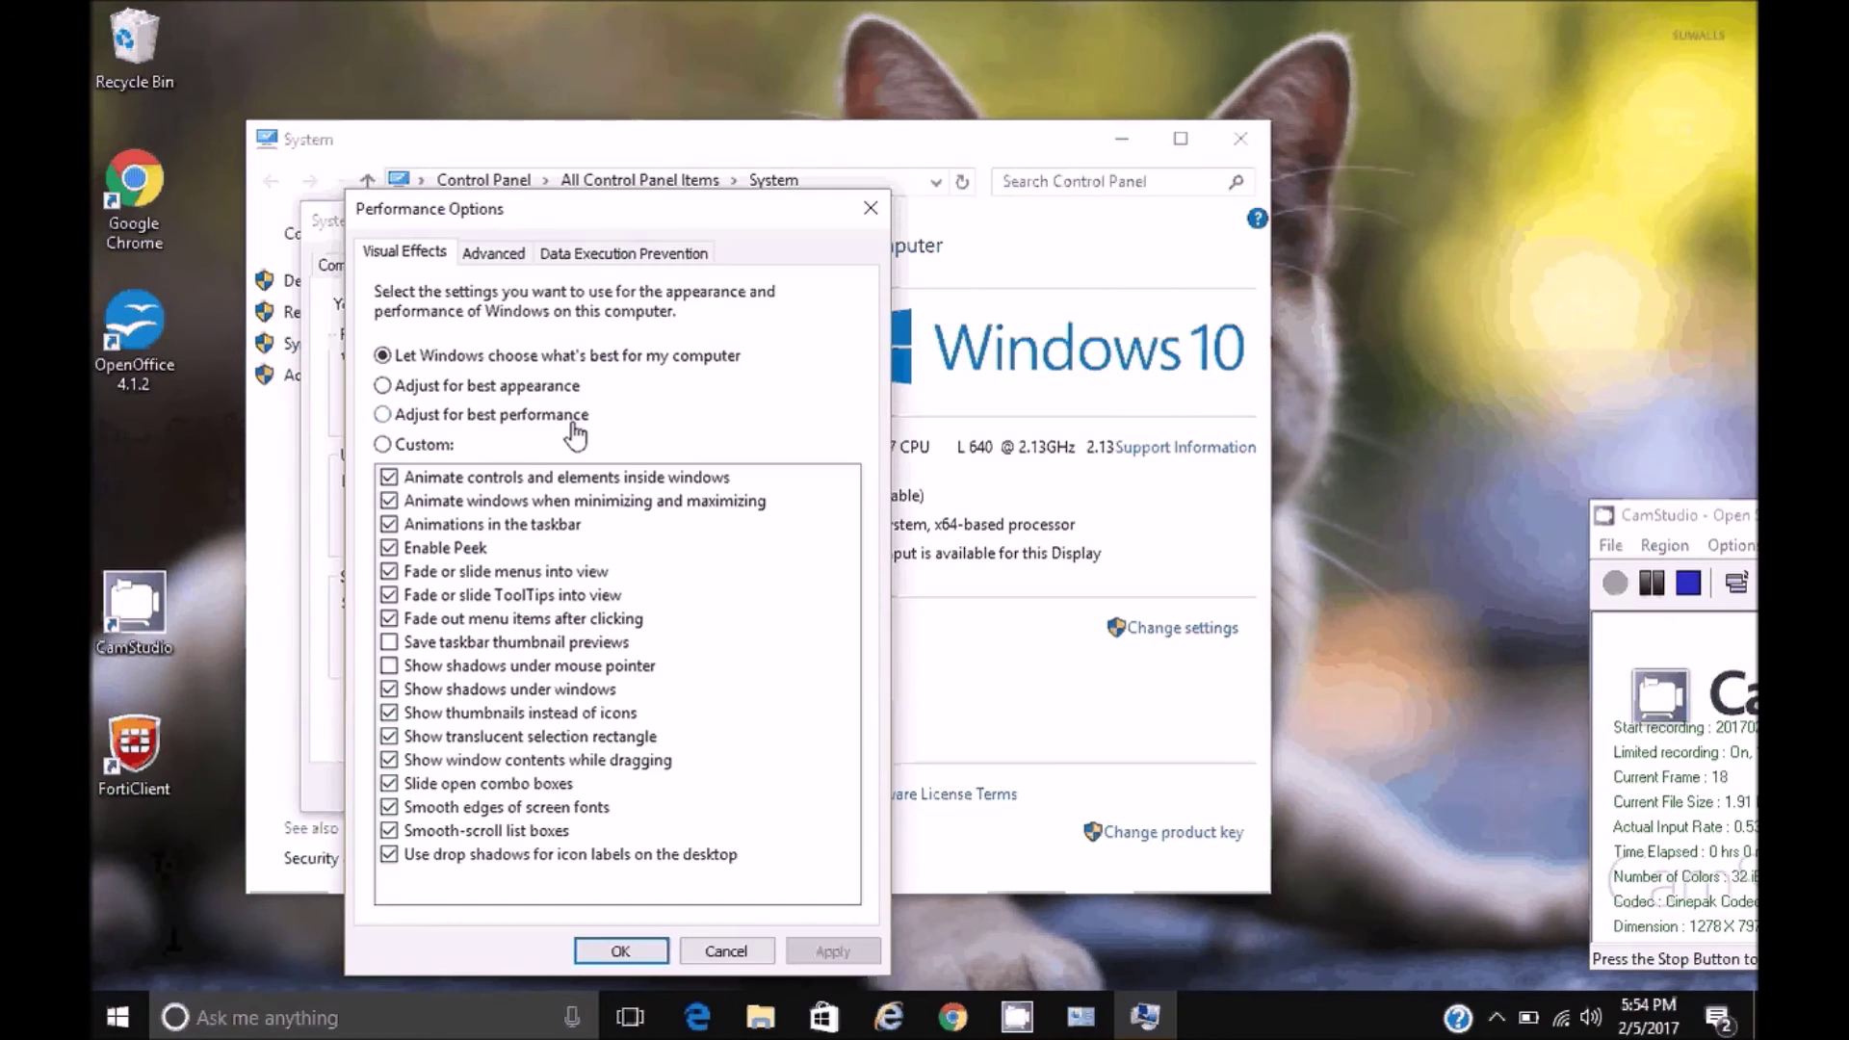
pyautogui.click(383, 415)
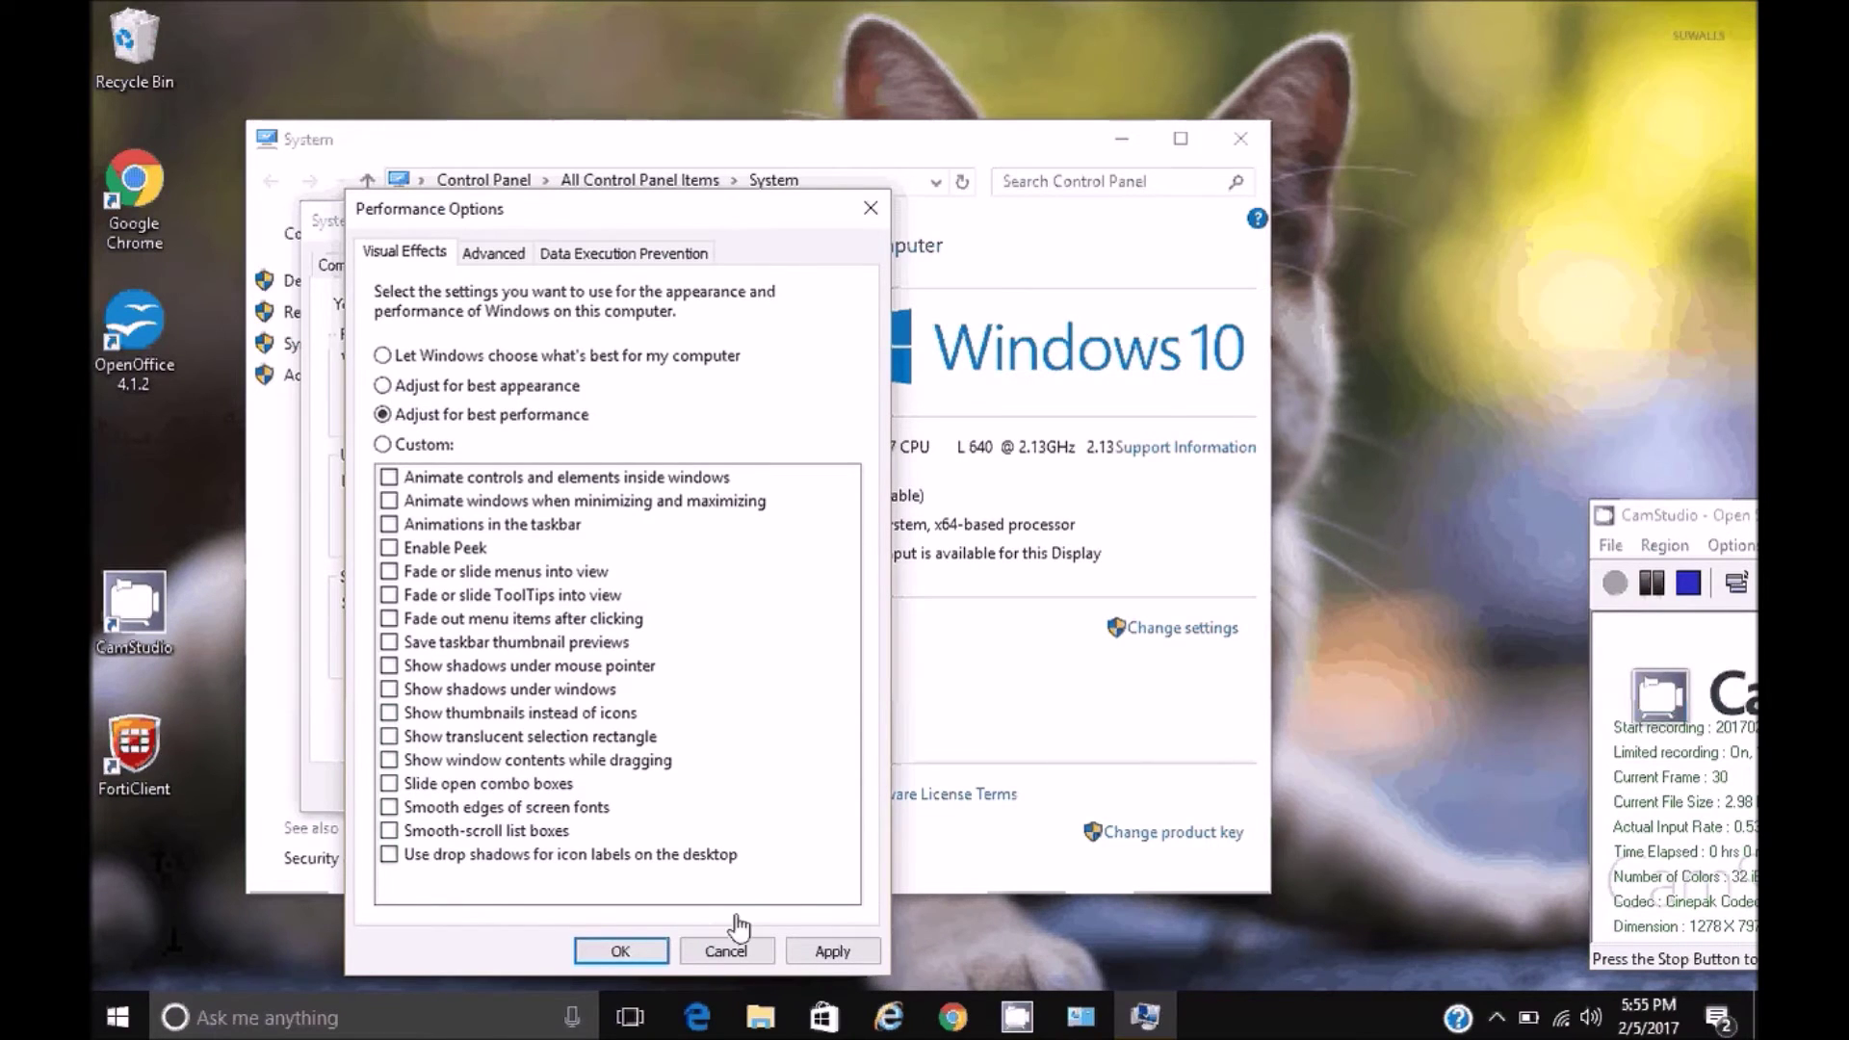
pyautogui.click(807, 954)
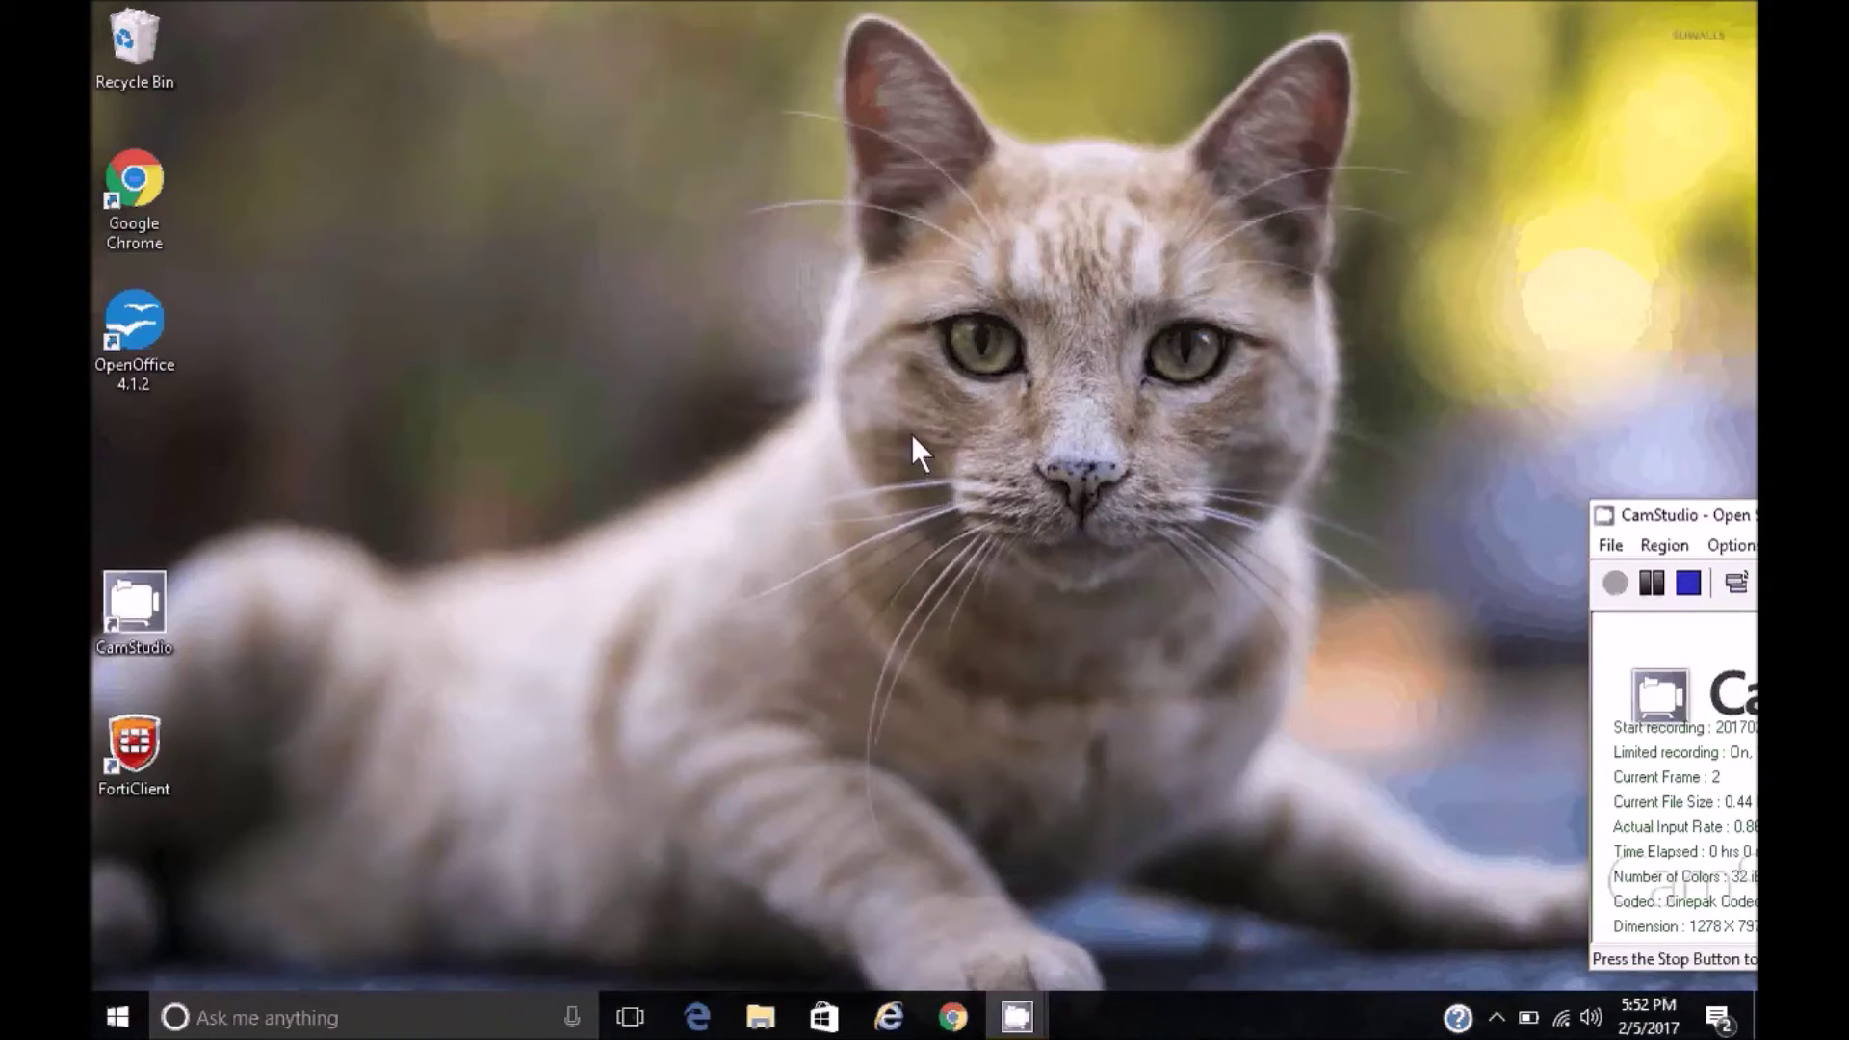
# Switch 'Make Start, taskbar, and action center transparent' to Off on the Colors page
pyautogui.rightClick(766, 374)
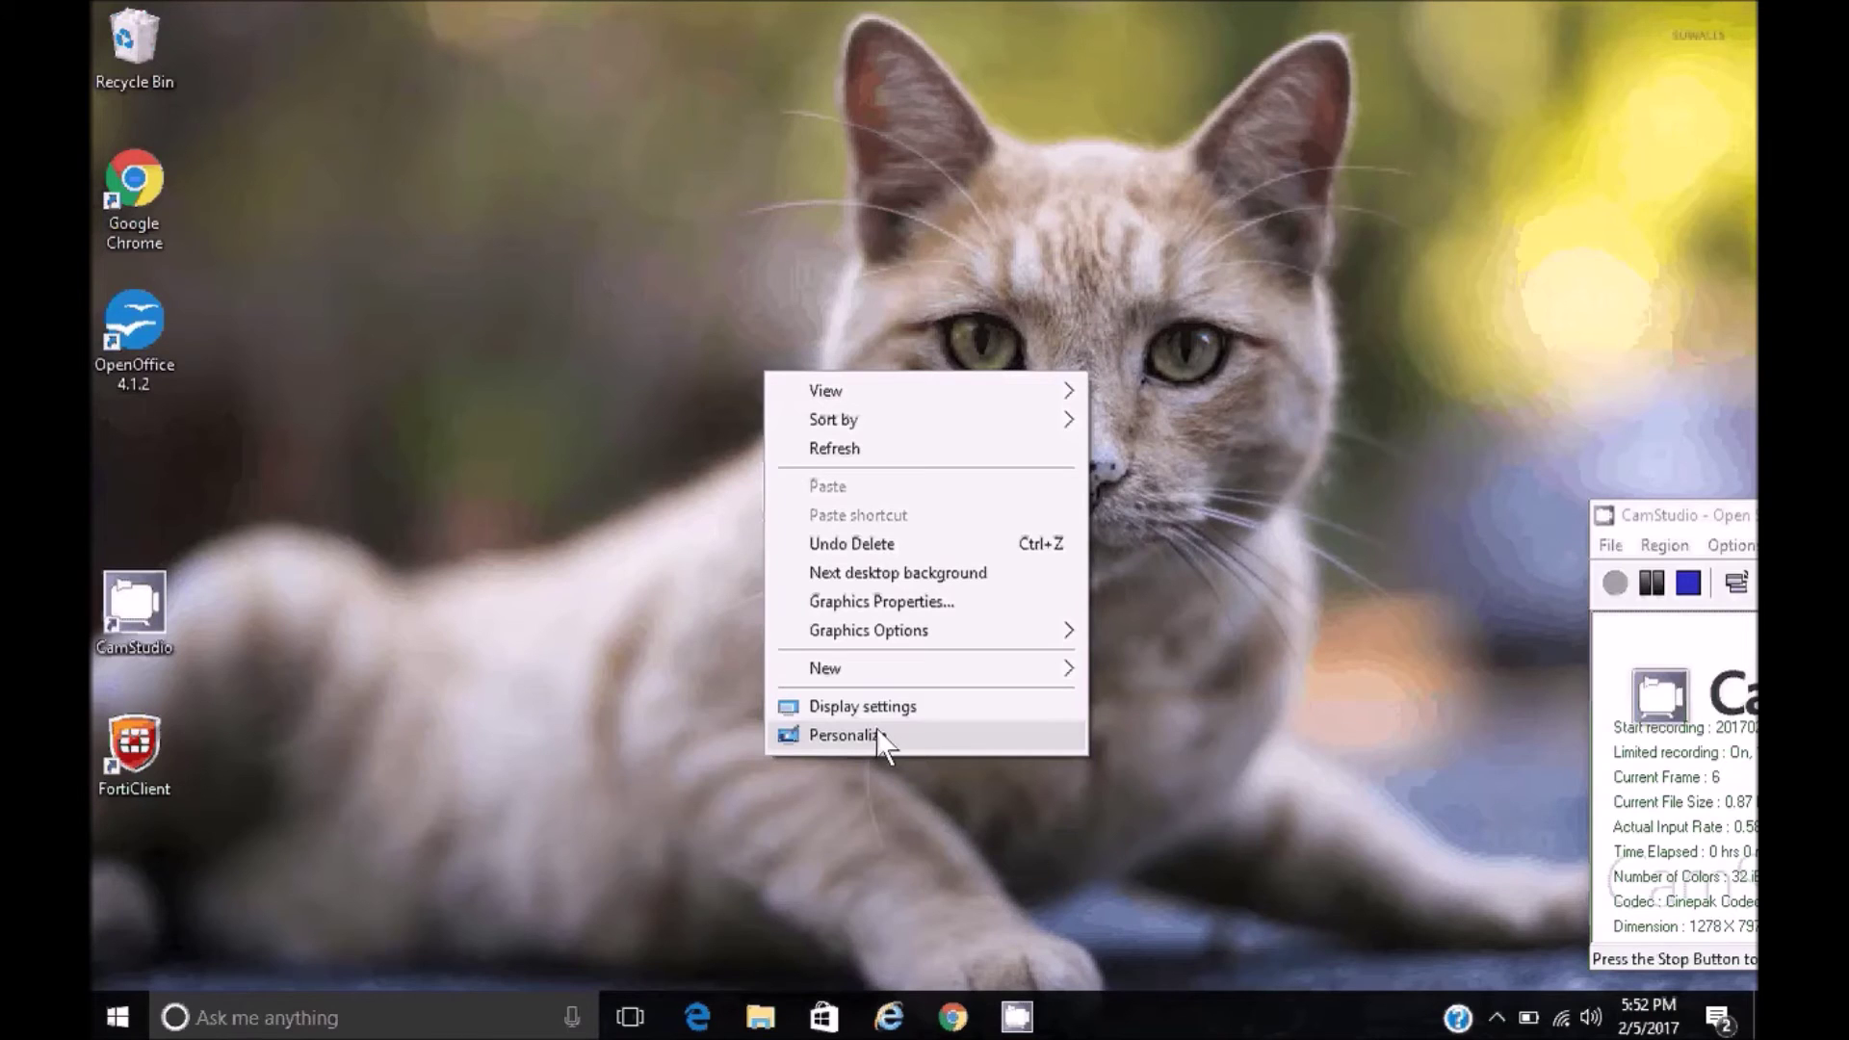
pyautogui.click(844, 736)
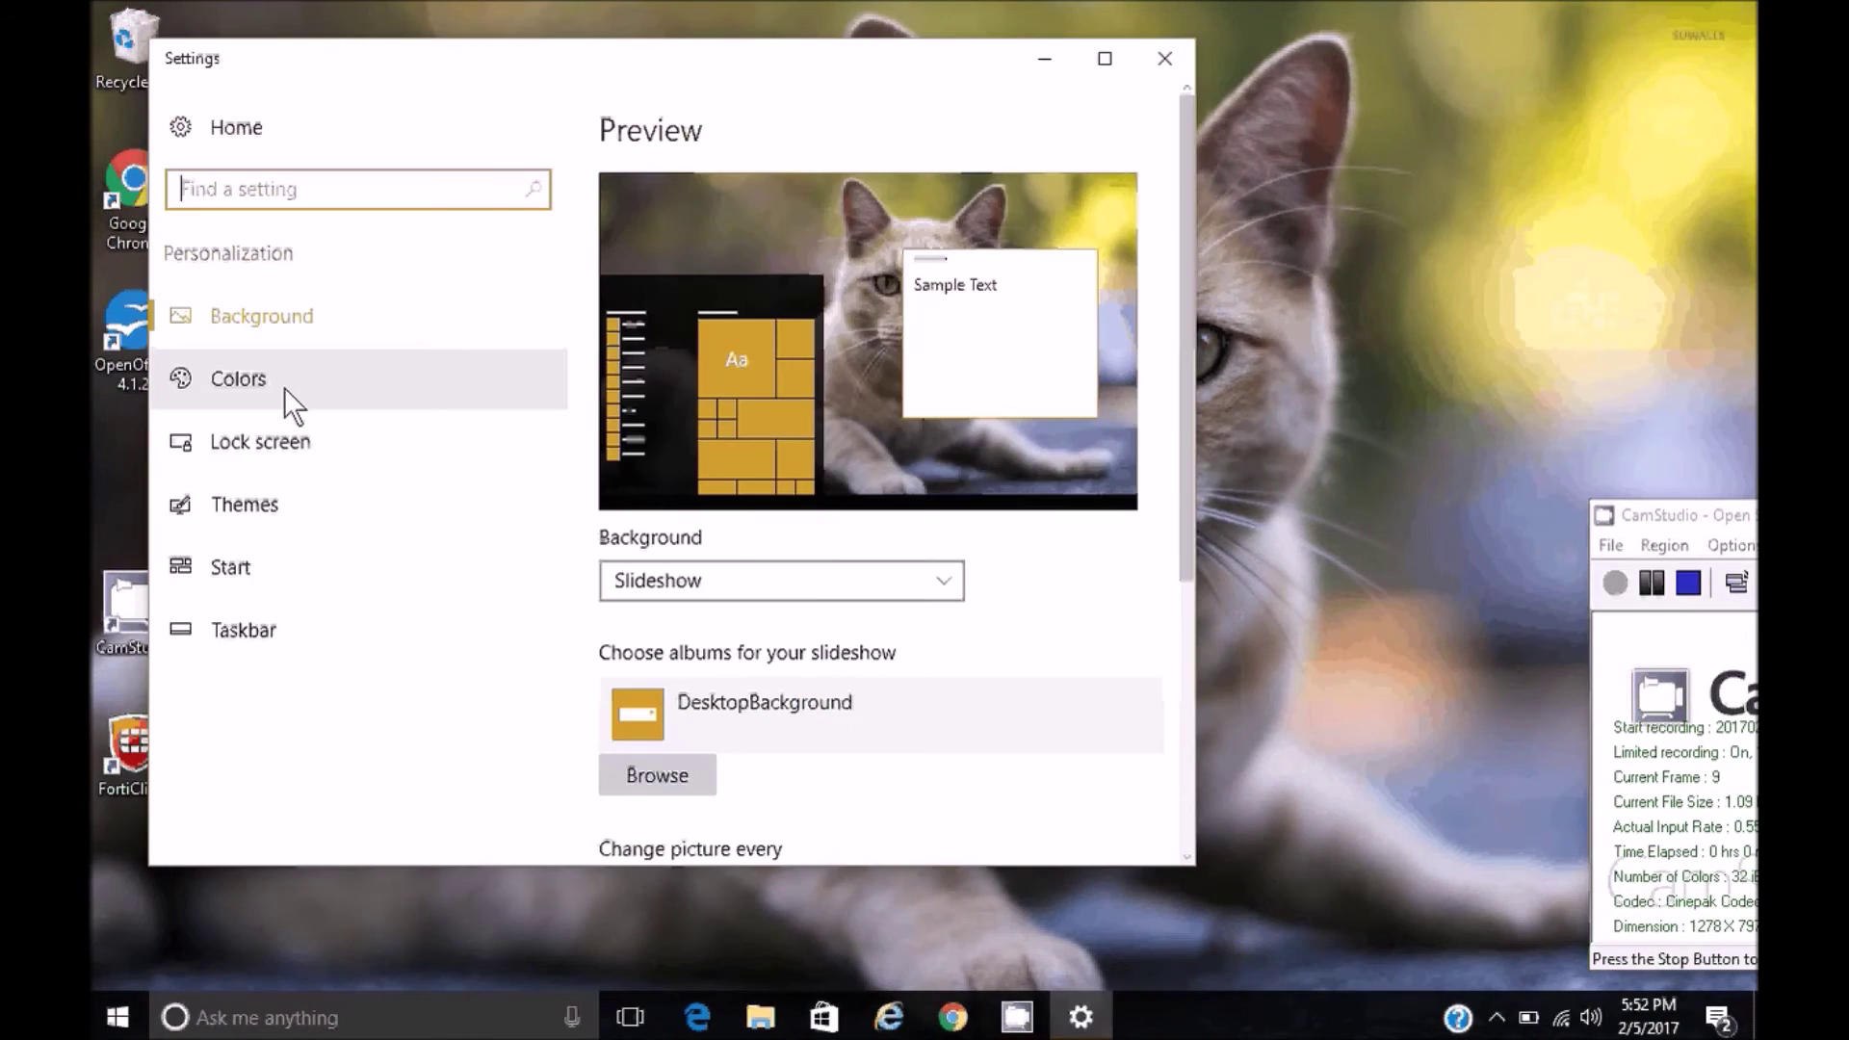
pyautogui.click(223, 375)
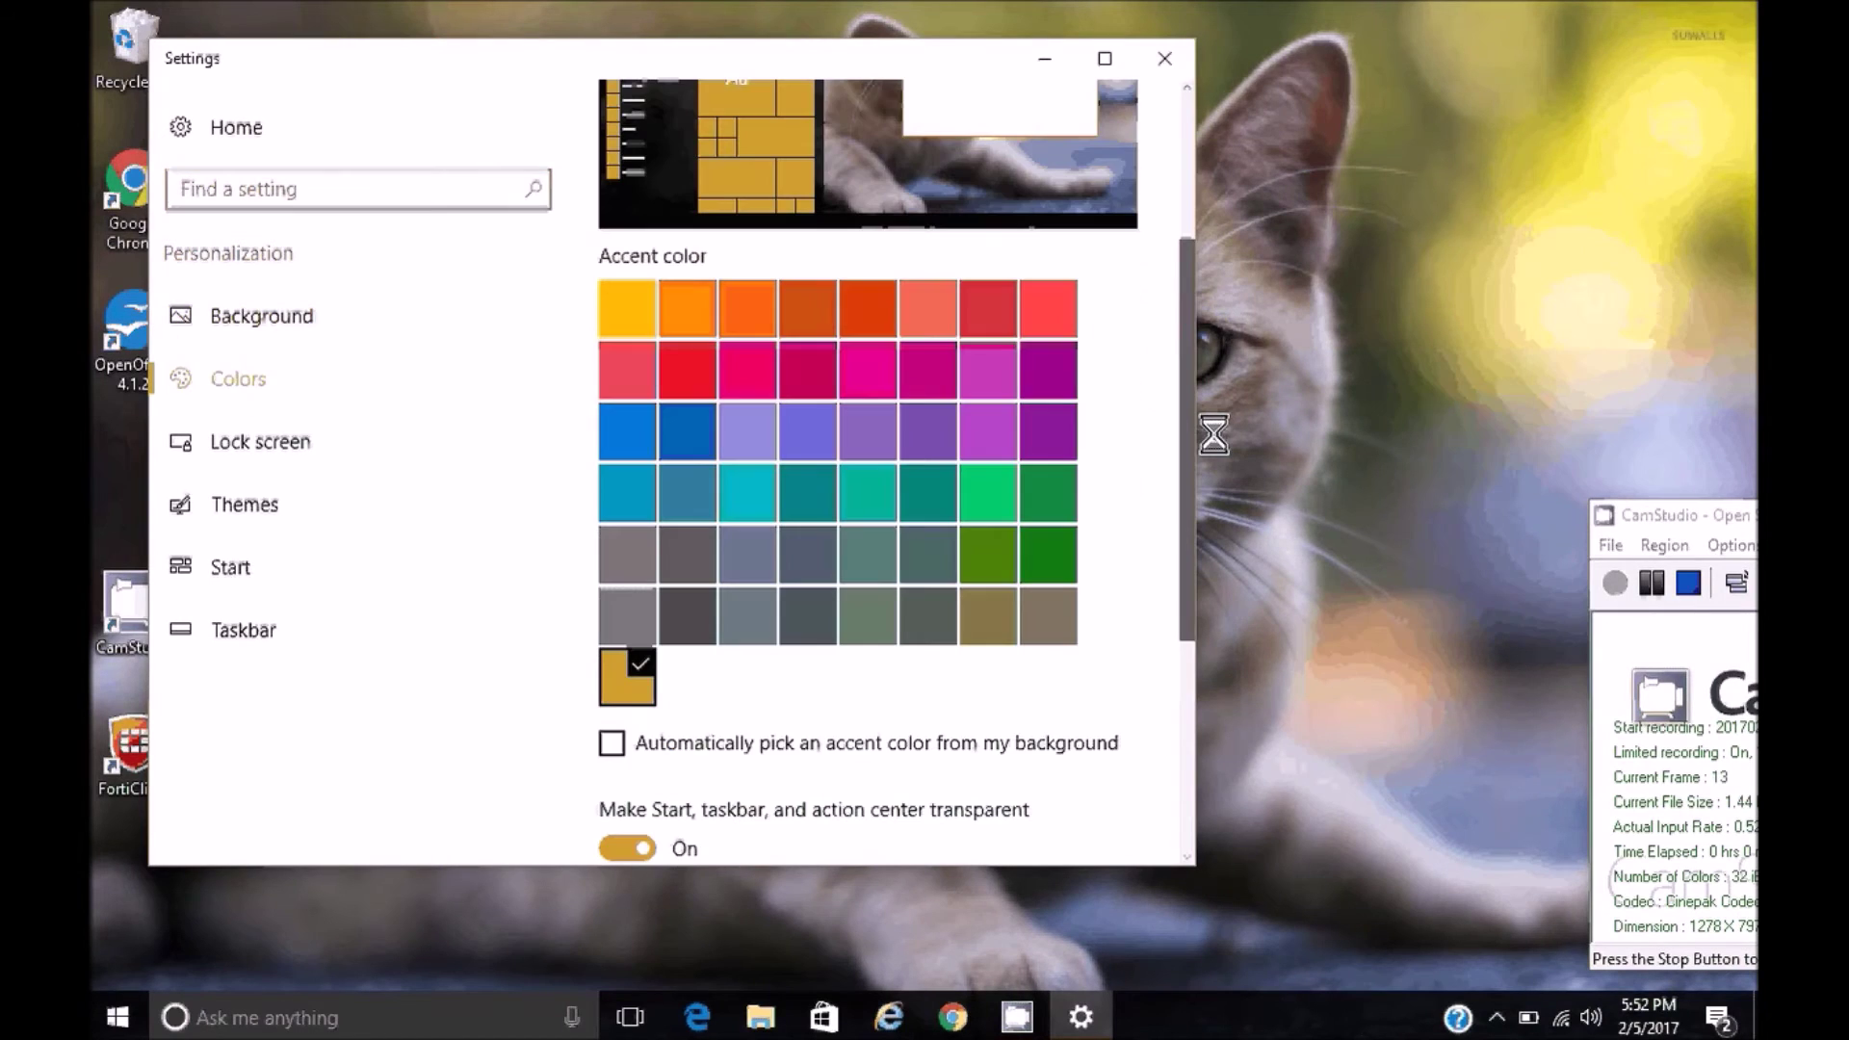
pyautogui.scroll(-3, 642, 658)
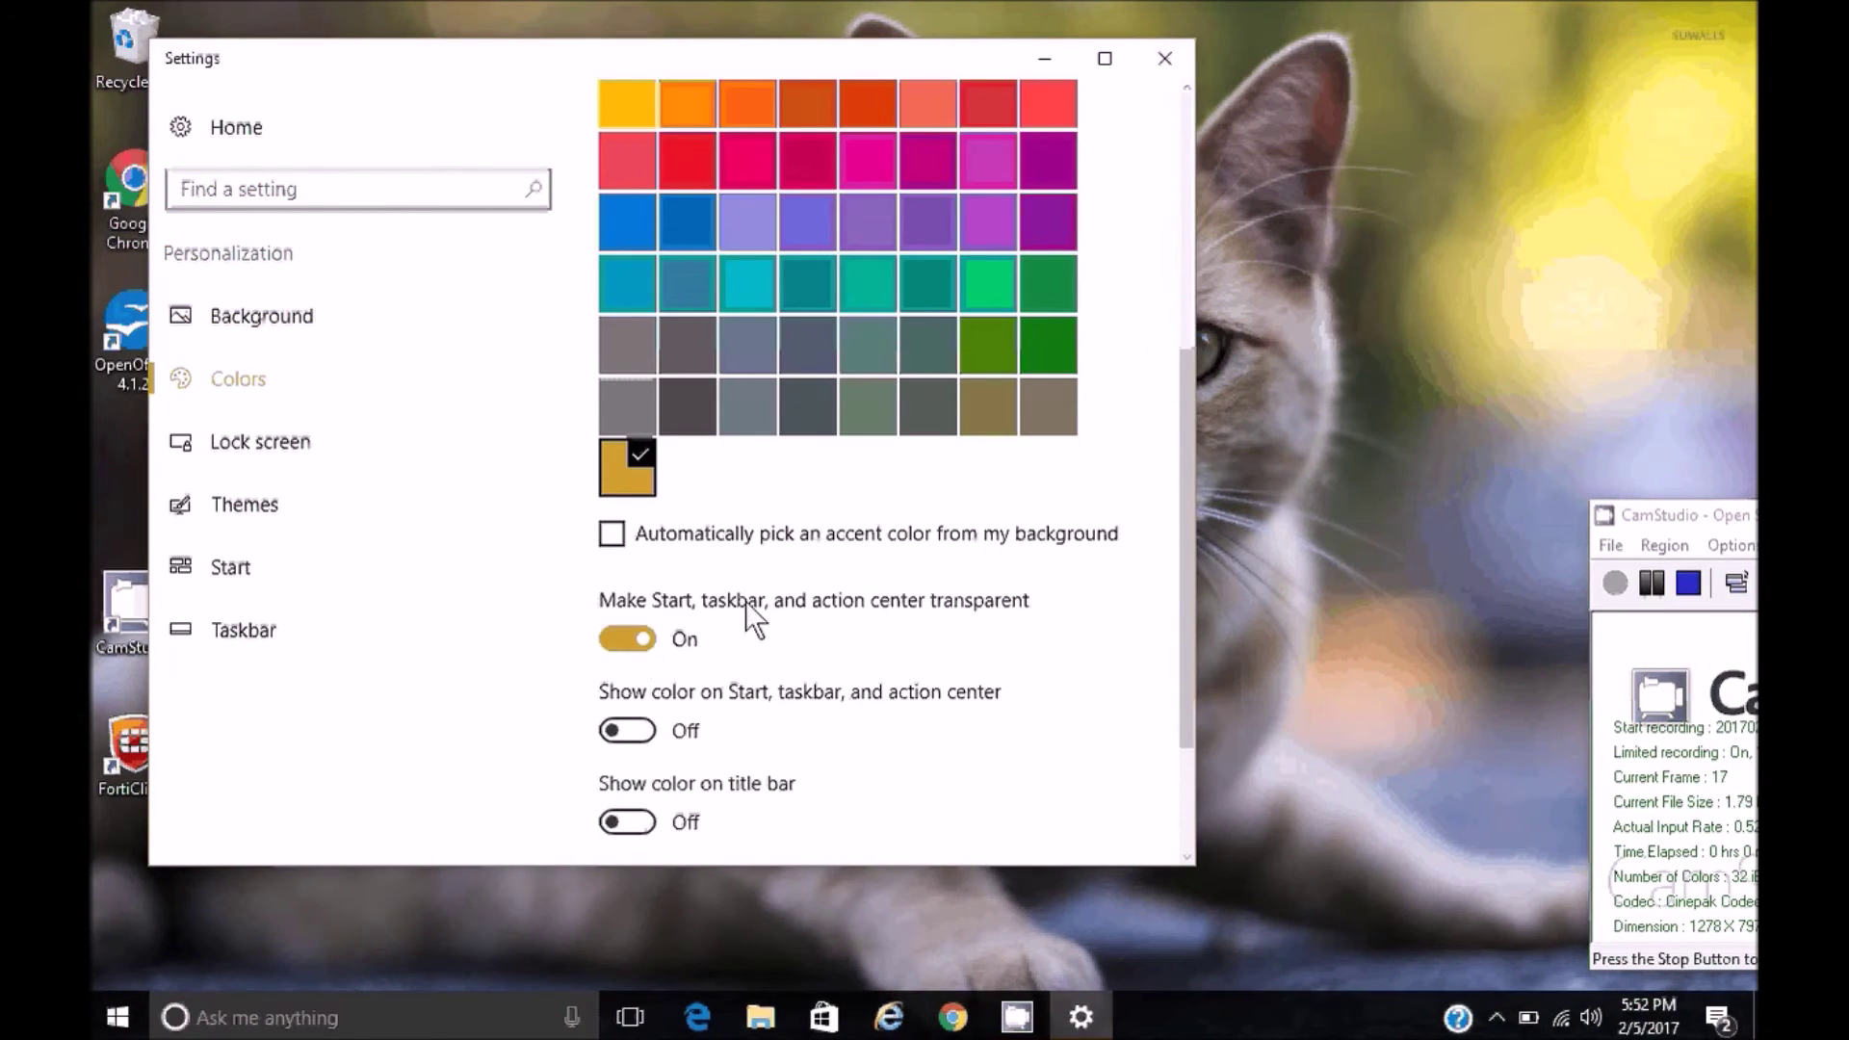
pyautogui.click(621, 647)
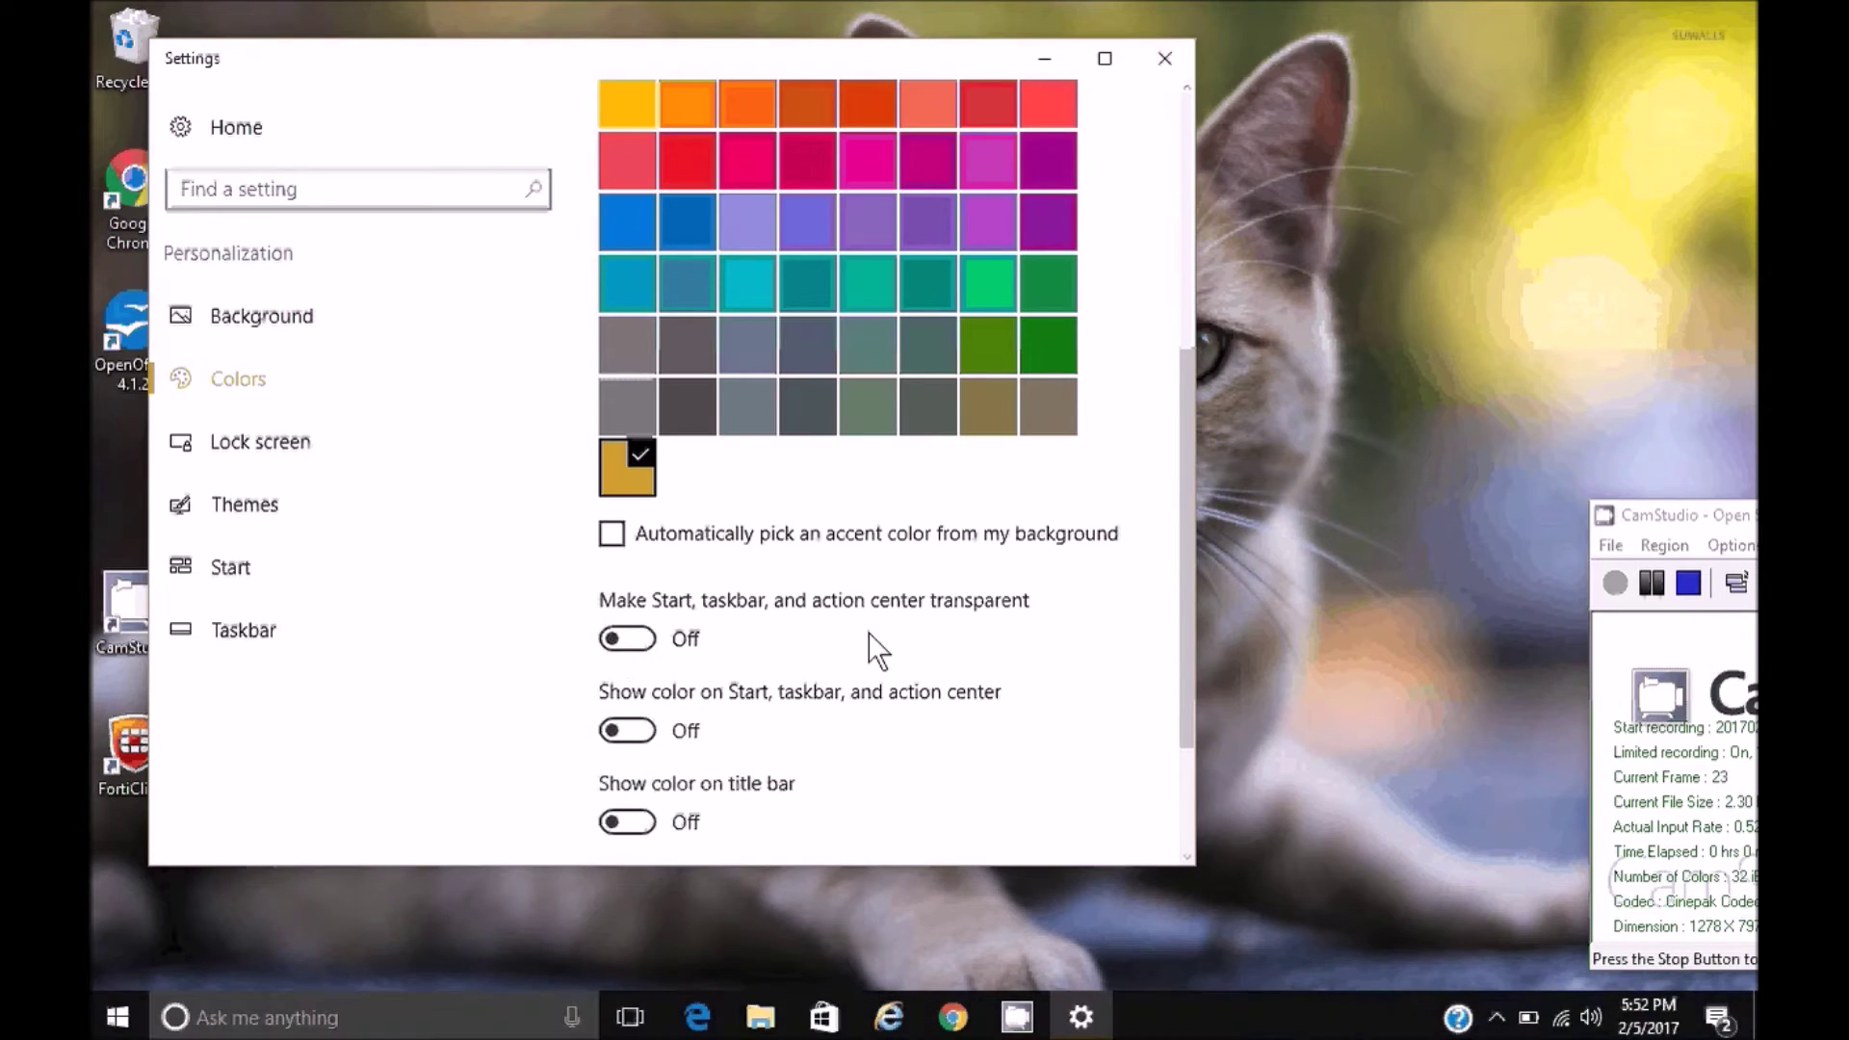
pyautogui.scroll(-1, 1190, 470)
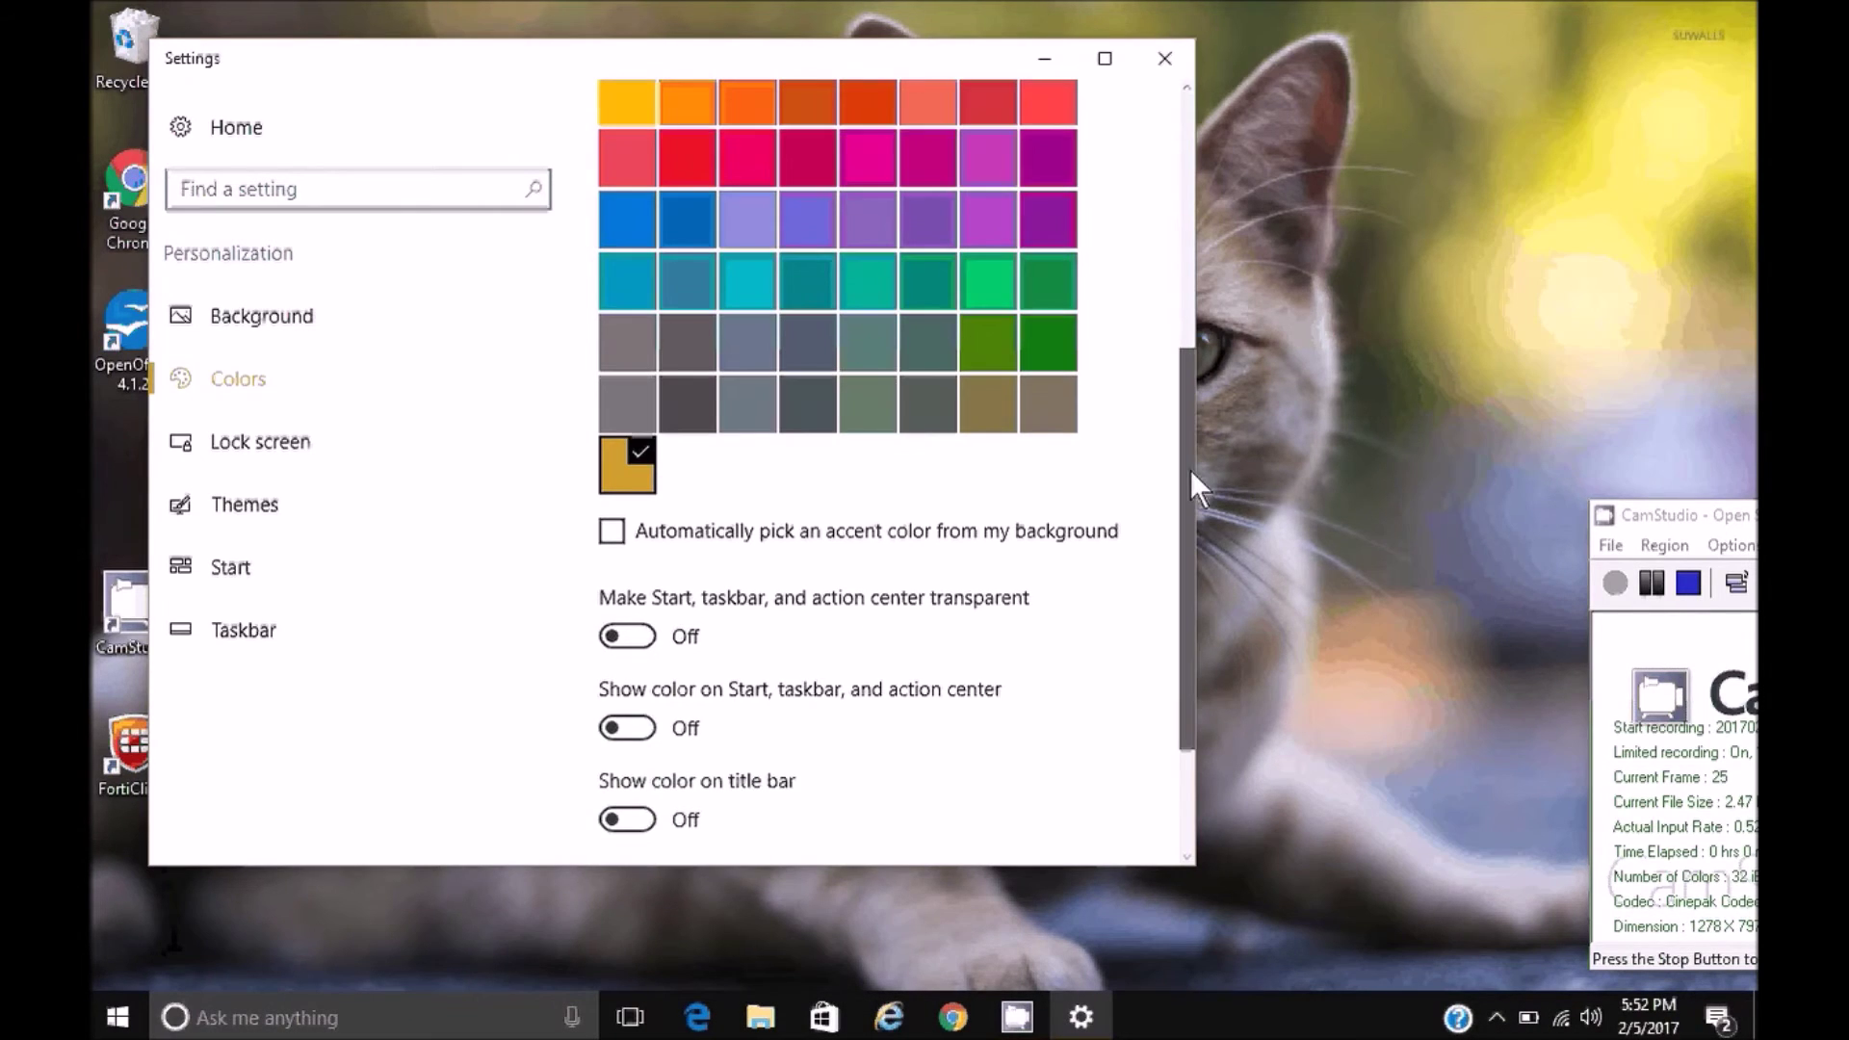
pyautogui.moveTo(1191, 470); pyautogui.dragTo(1159, 58)
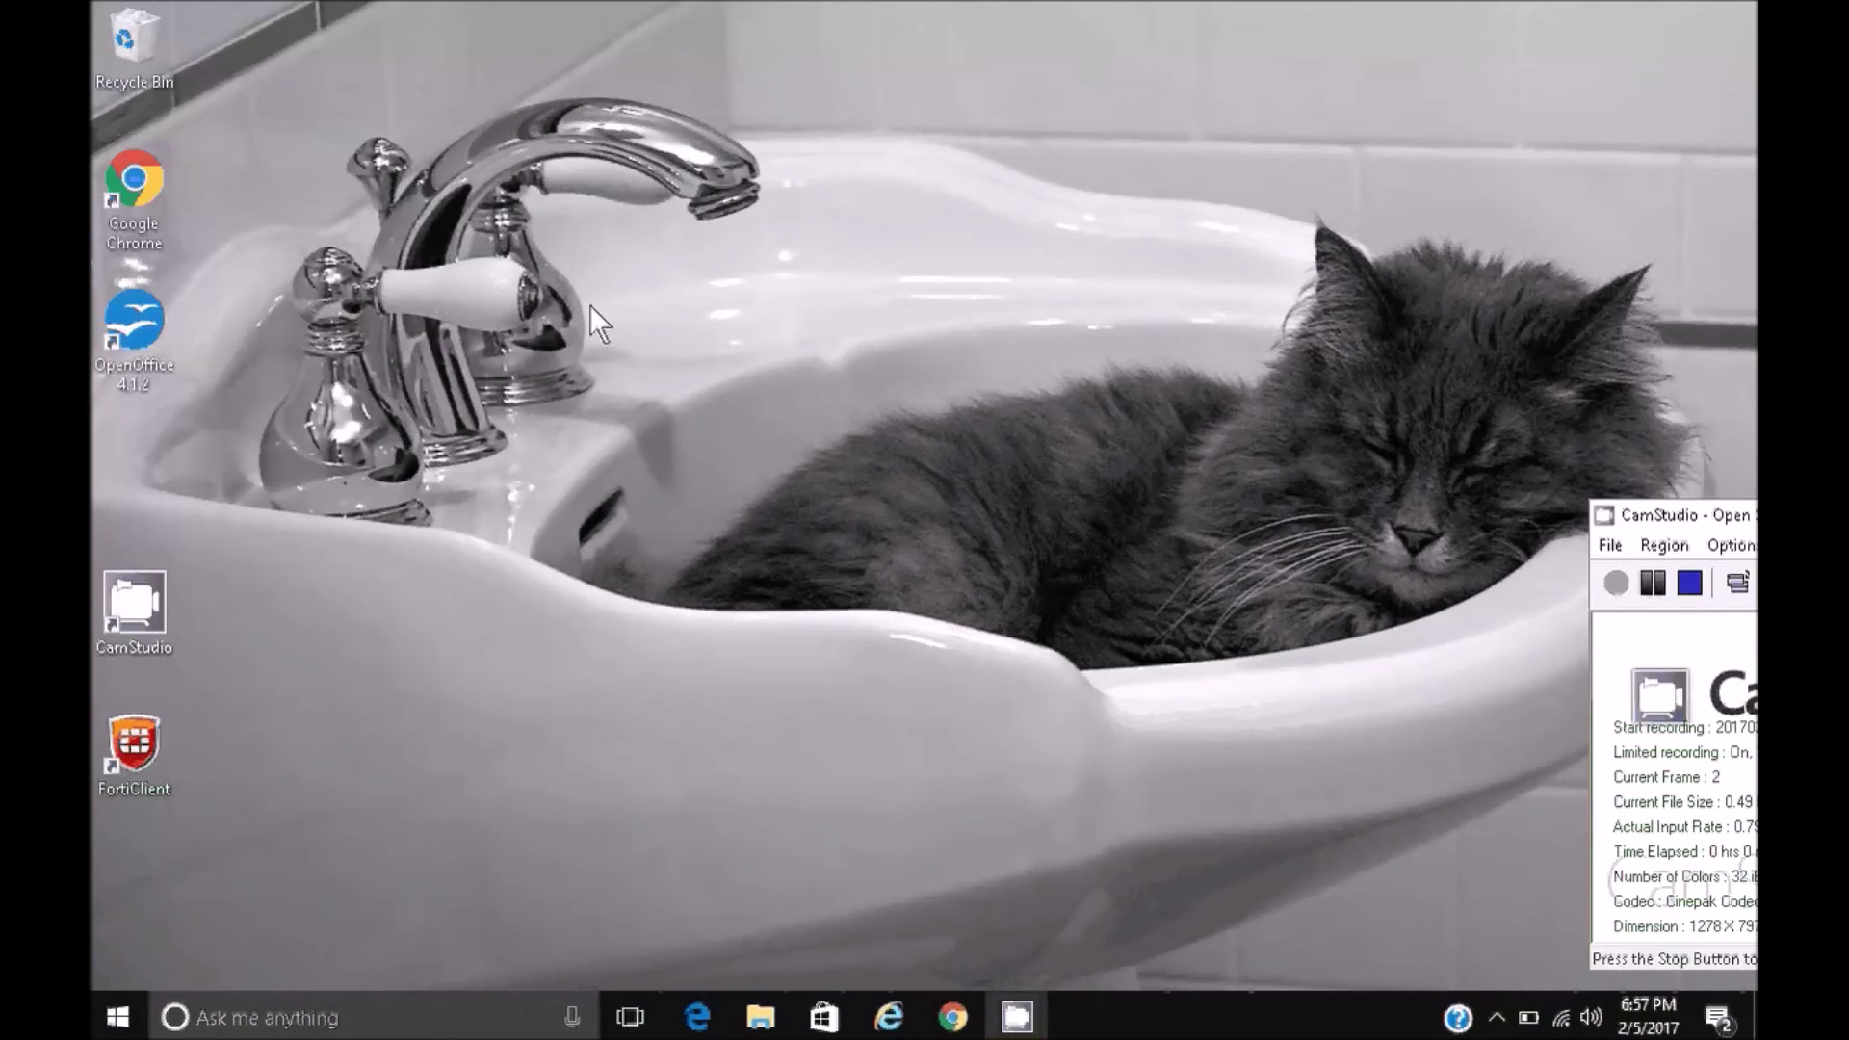
# Apply the Windows theme from Windows Default Themes in Personalization
pyautogui.rightClick(612, 314)
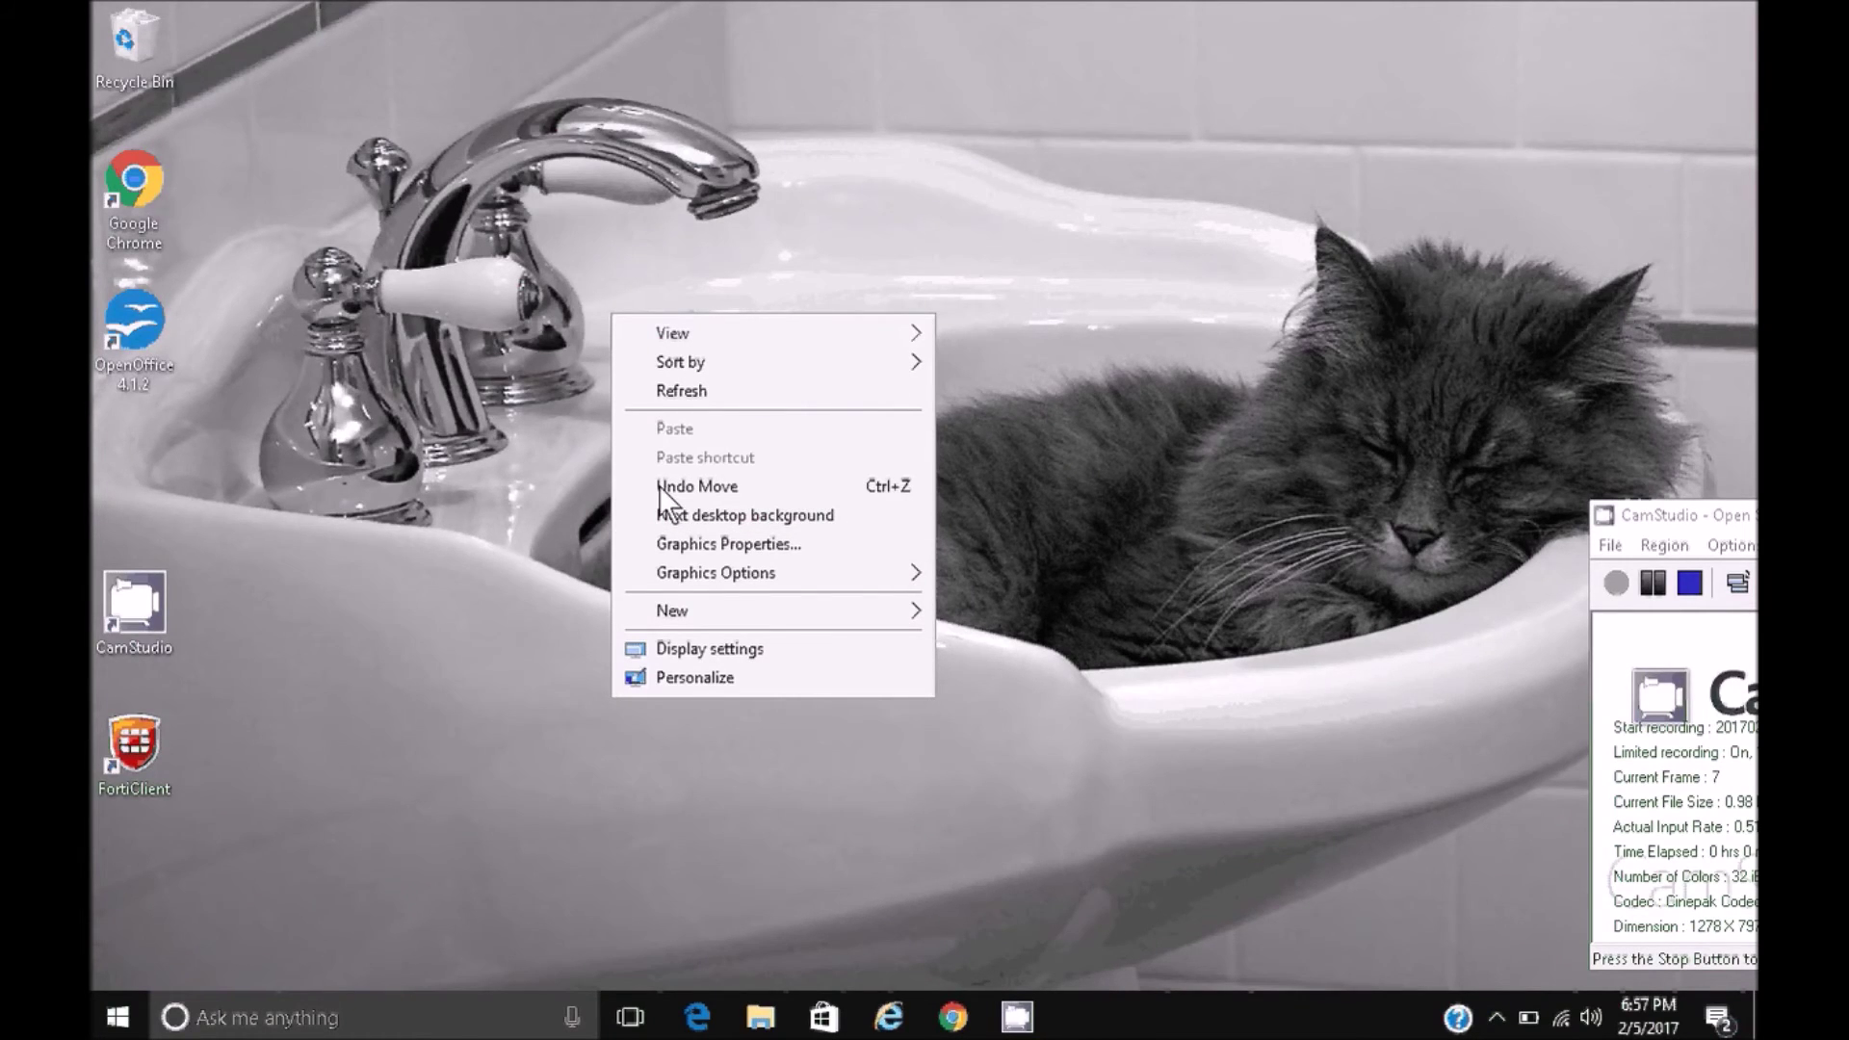
pyautogui.click(635, 677)
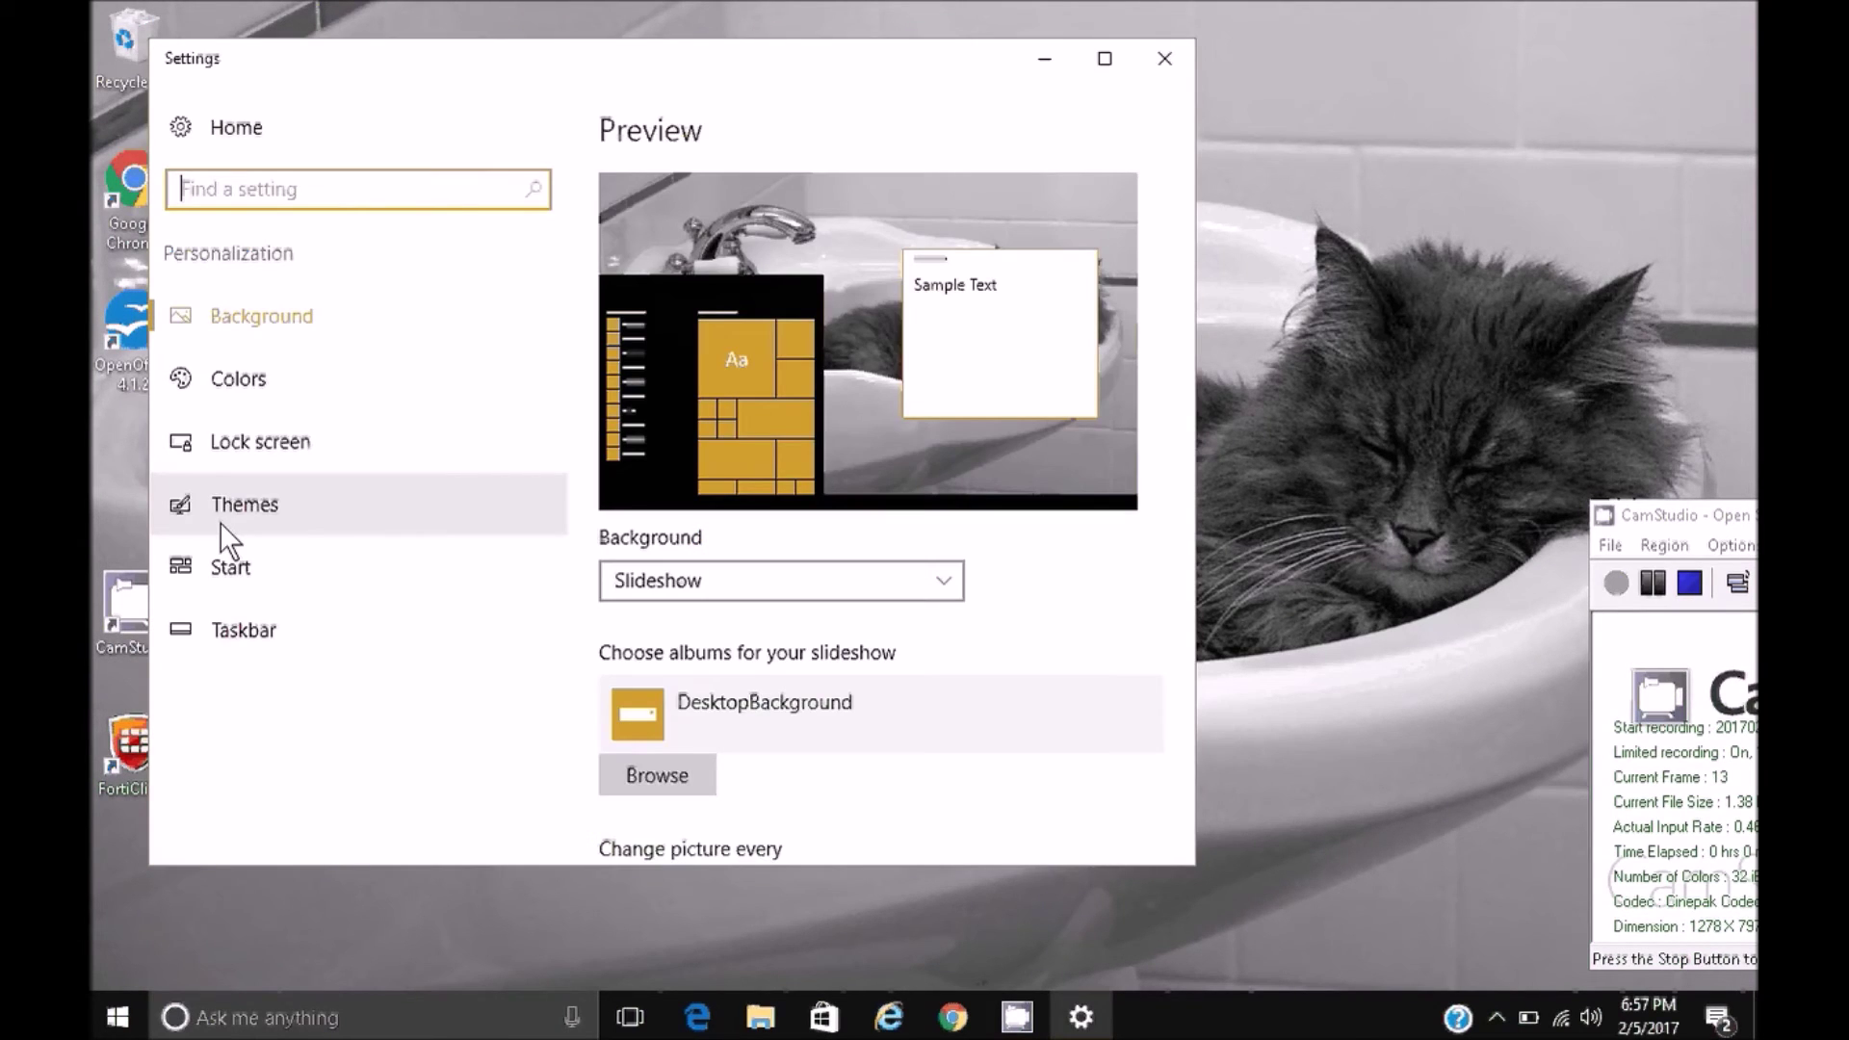
pyautogui.click(220, 522)
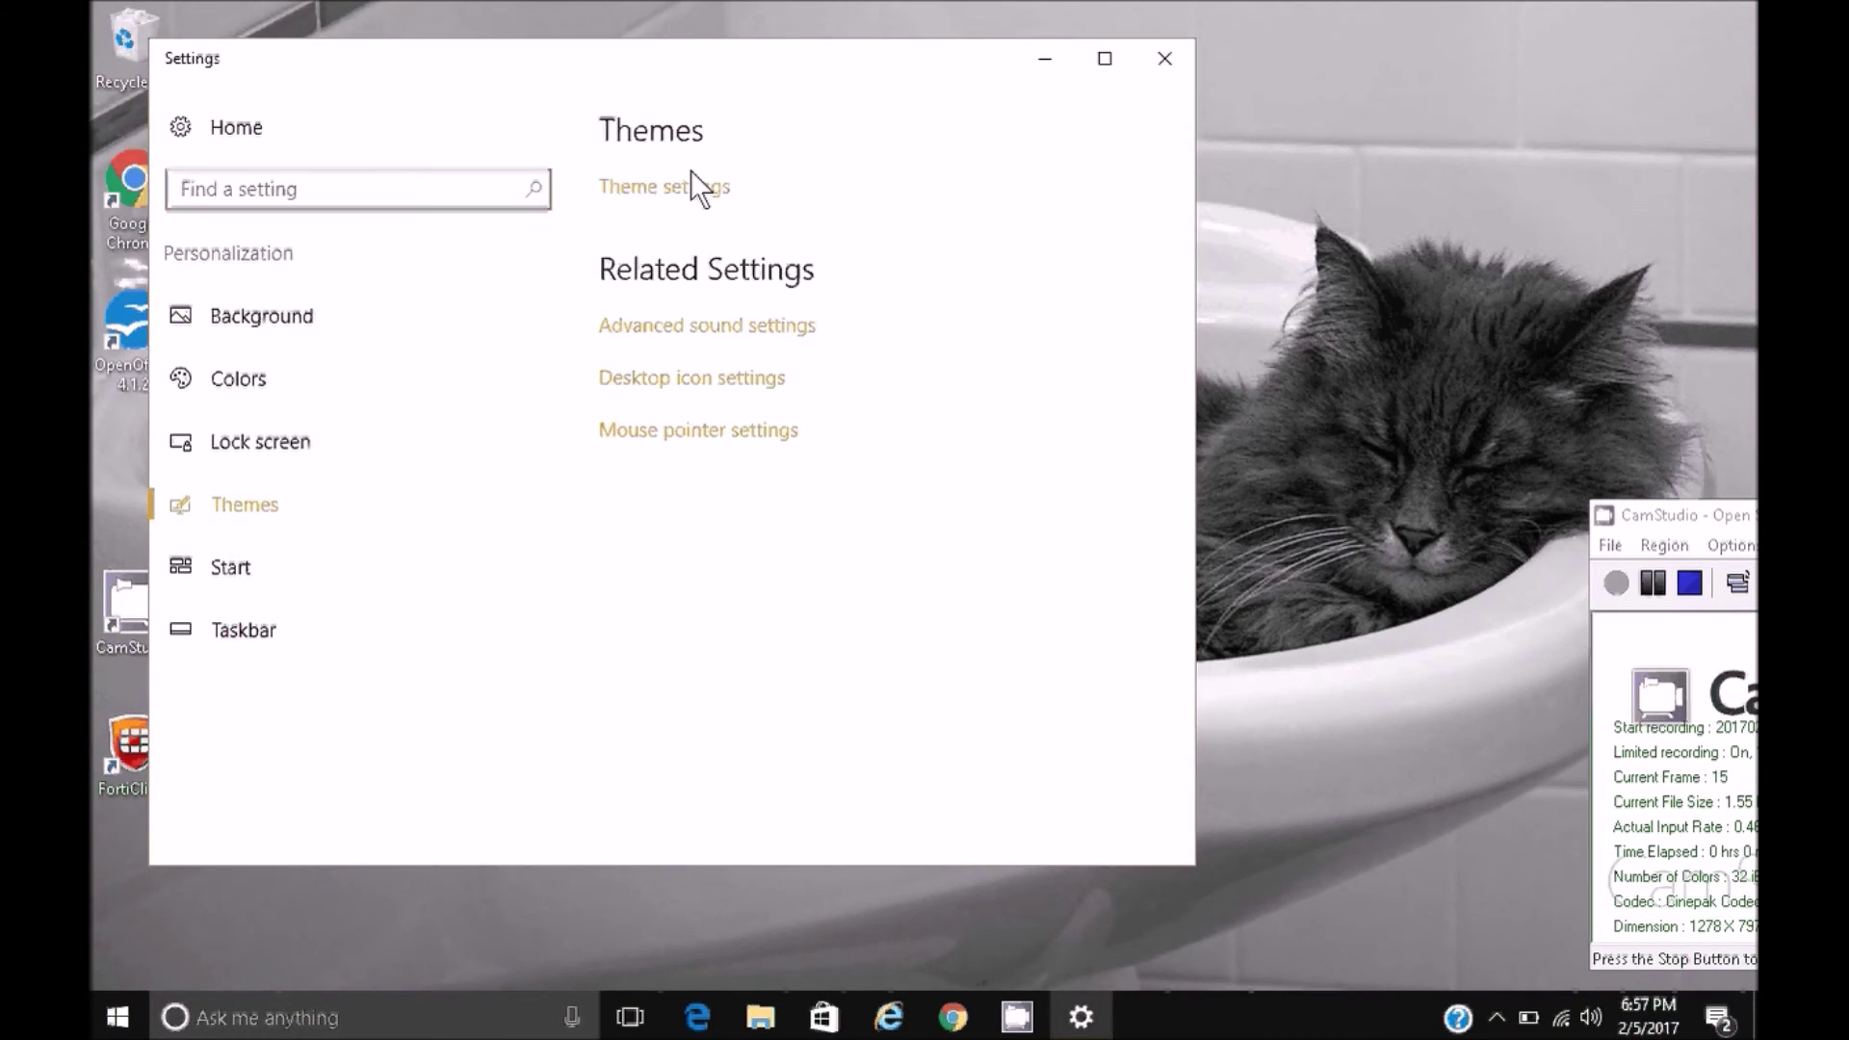
pyautogui.click(691, 173)
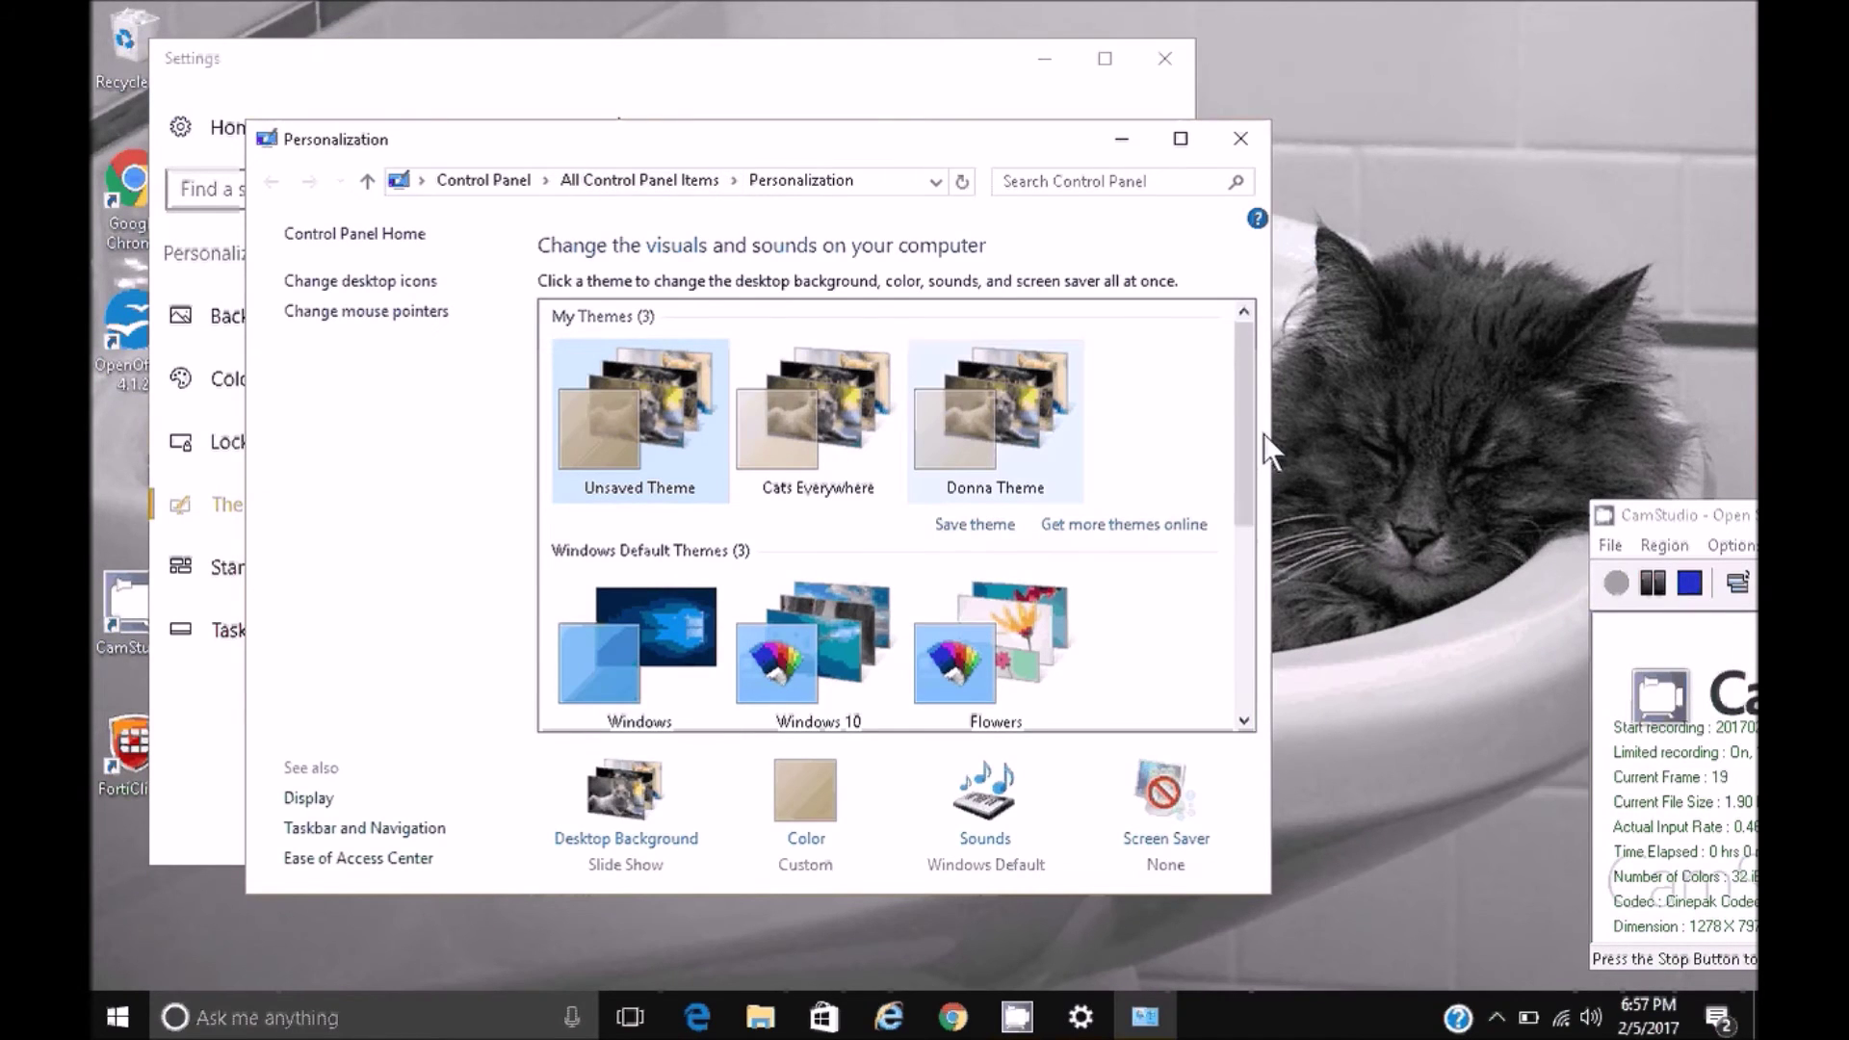
pyautogui.scroll(-1, 648, 587)
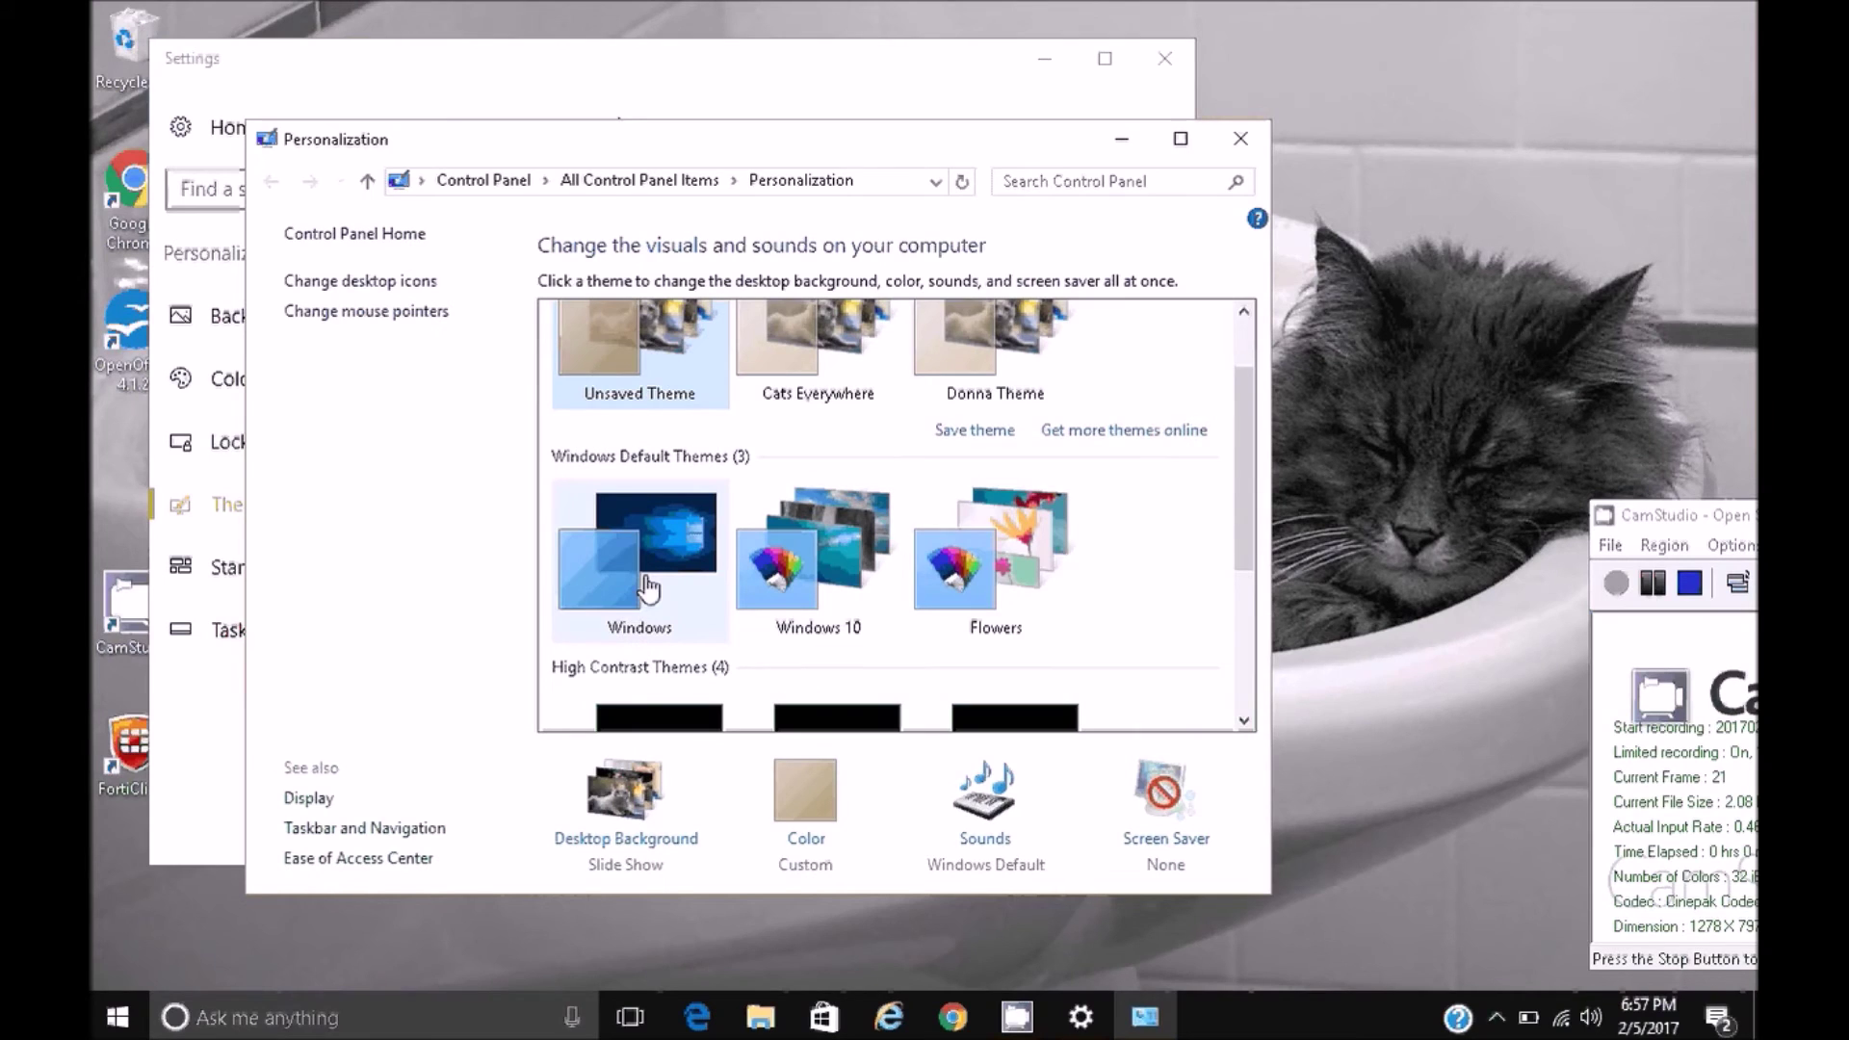
pyautogui.click(645, 590)
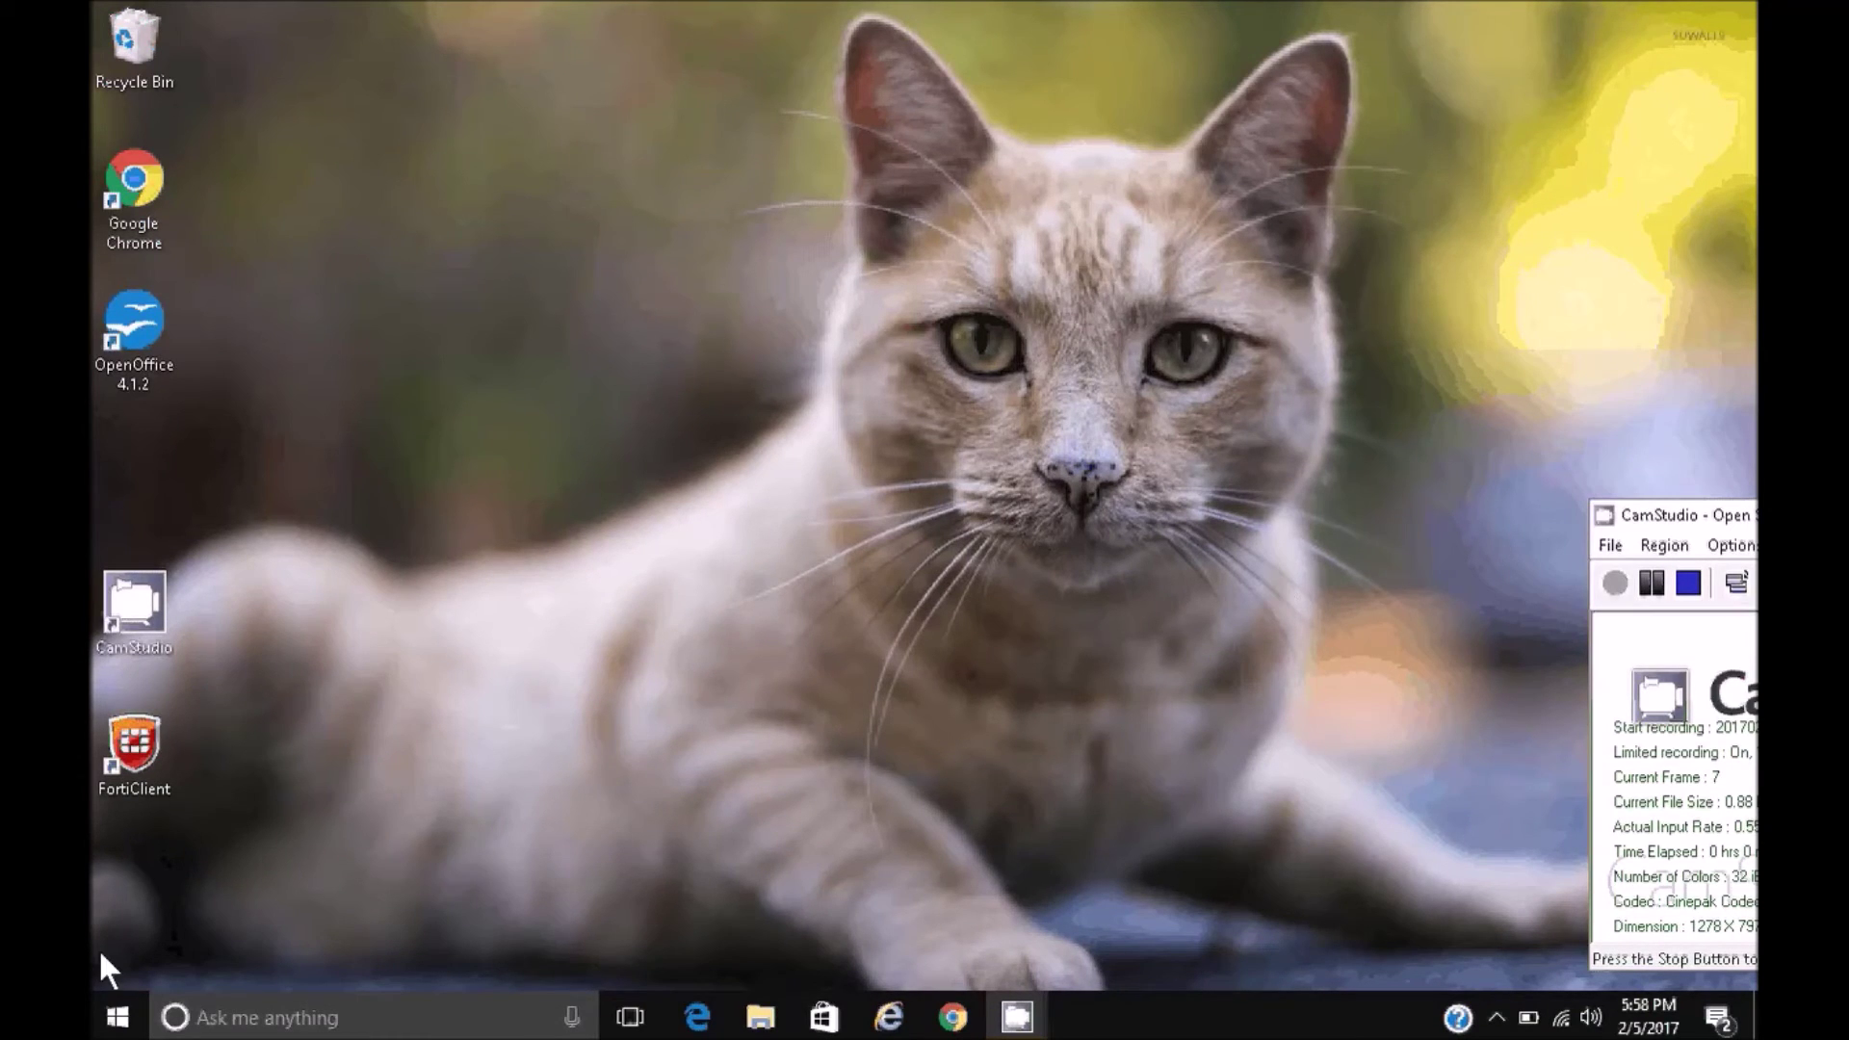
# Uncheck both 'Time to display' boxes in Startup and Recovery and confirm with OK
pyautogui.press('super+x')
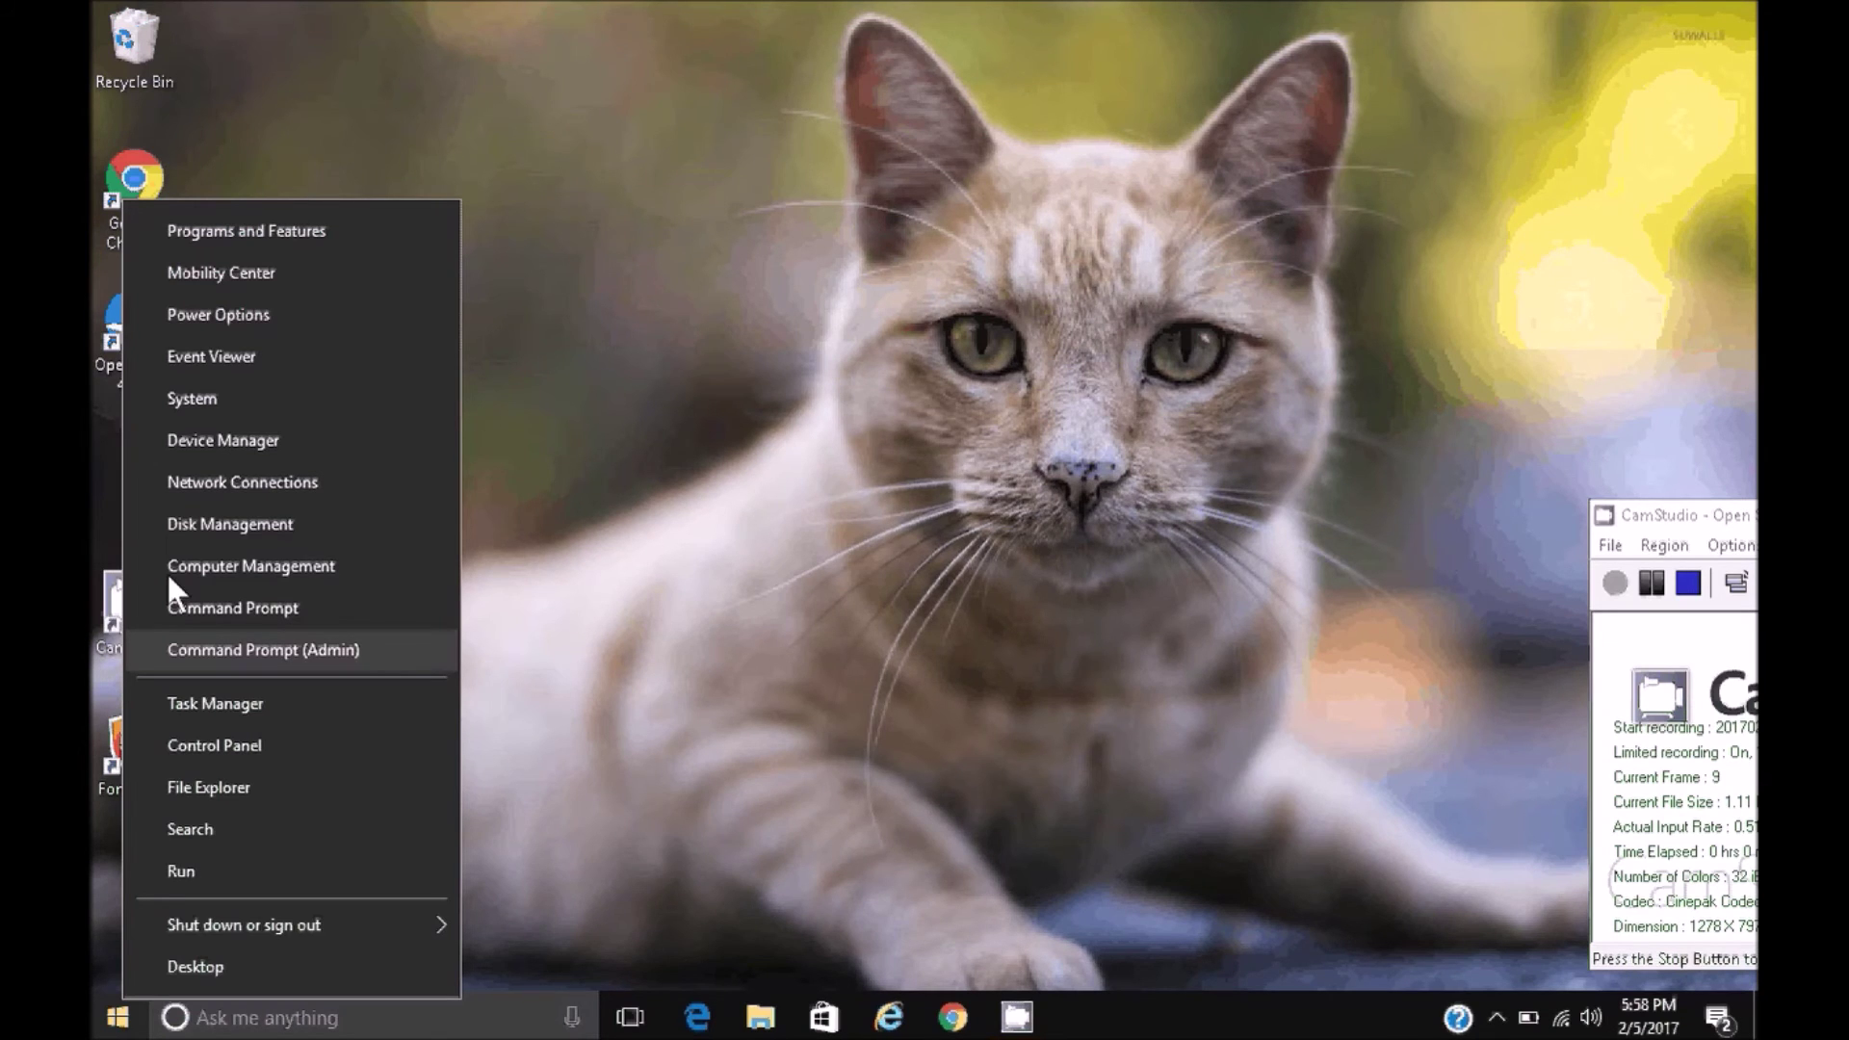
pyautogui.click(191, 397)
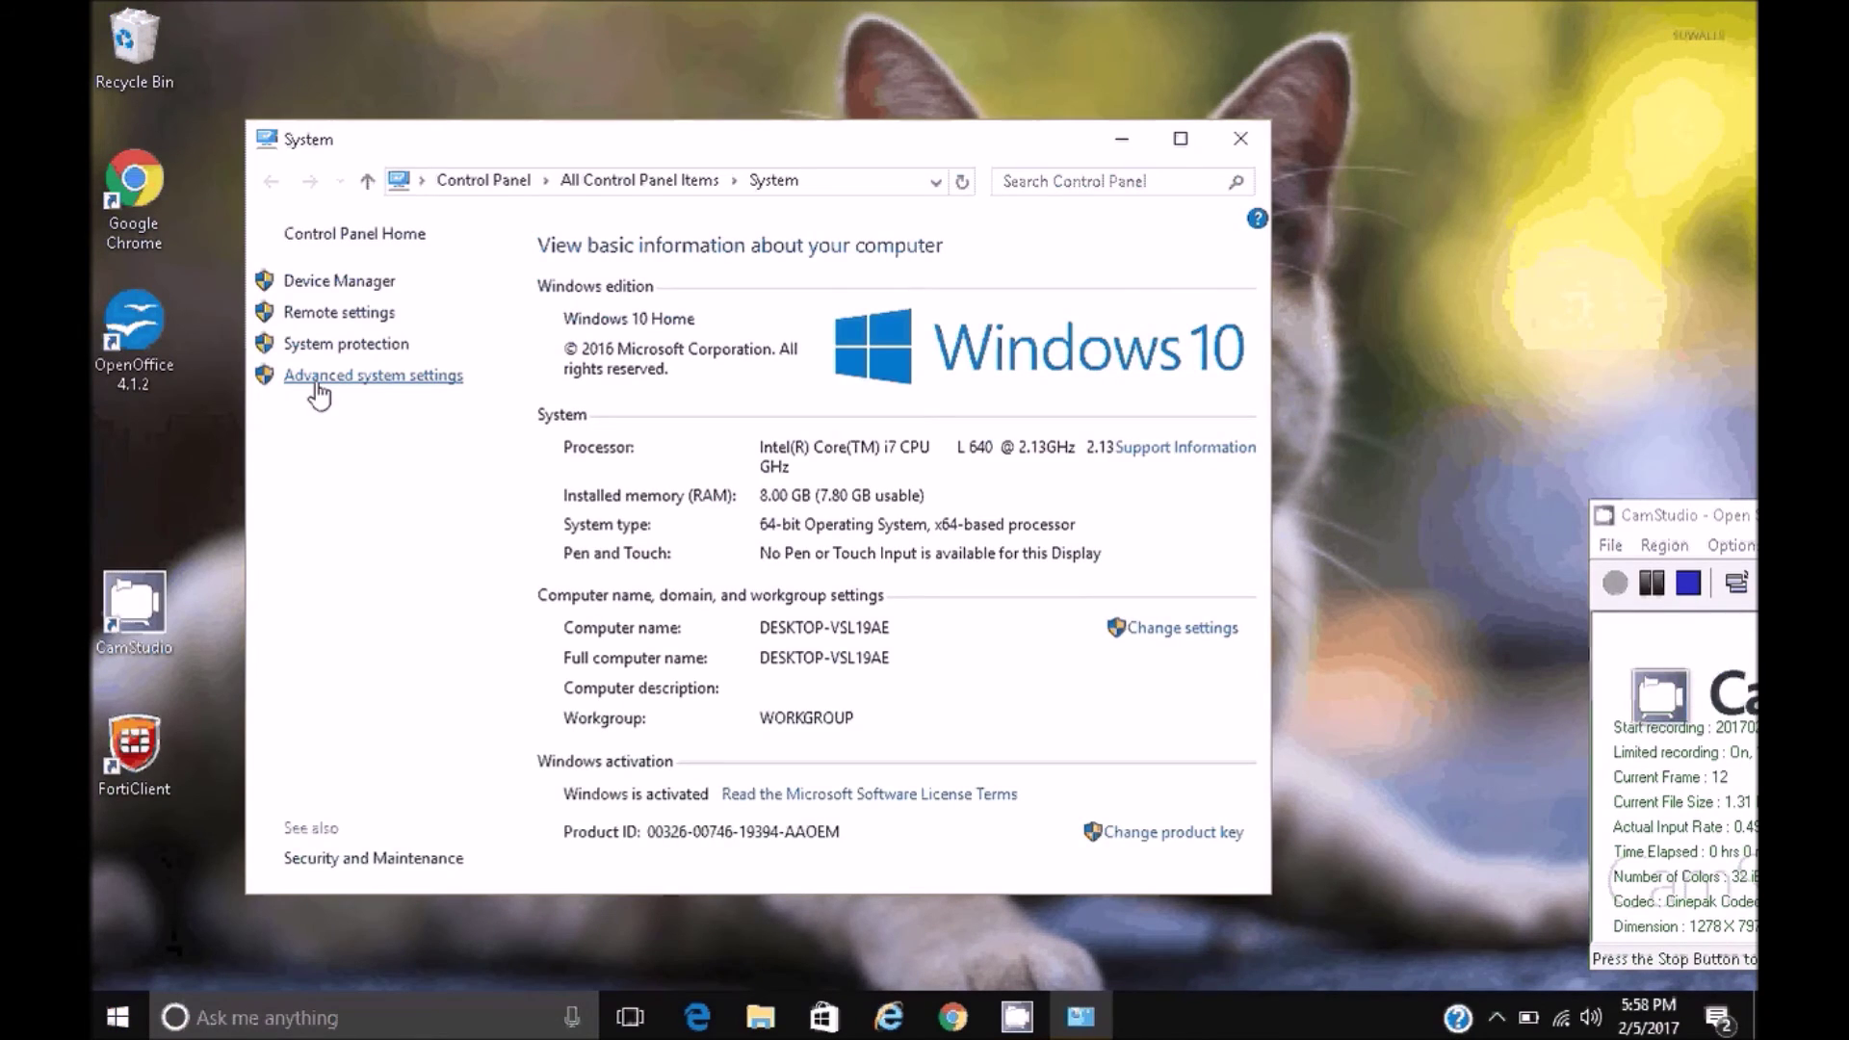
pyautogui.click(319, 380)
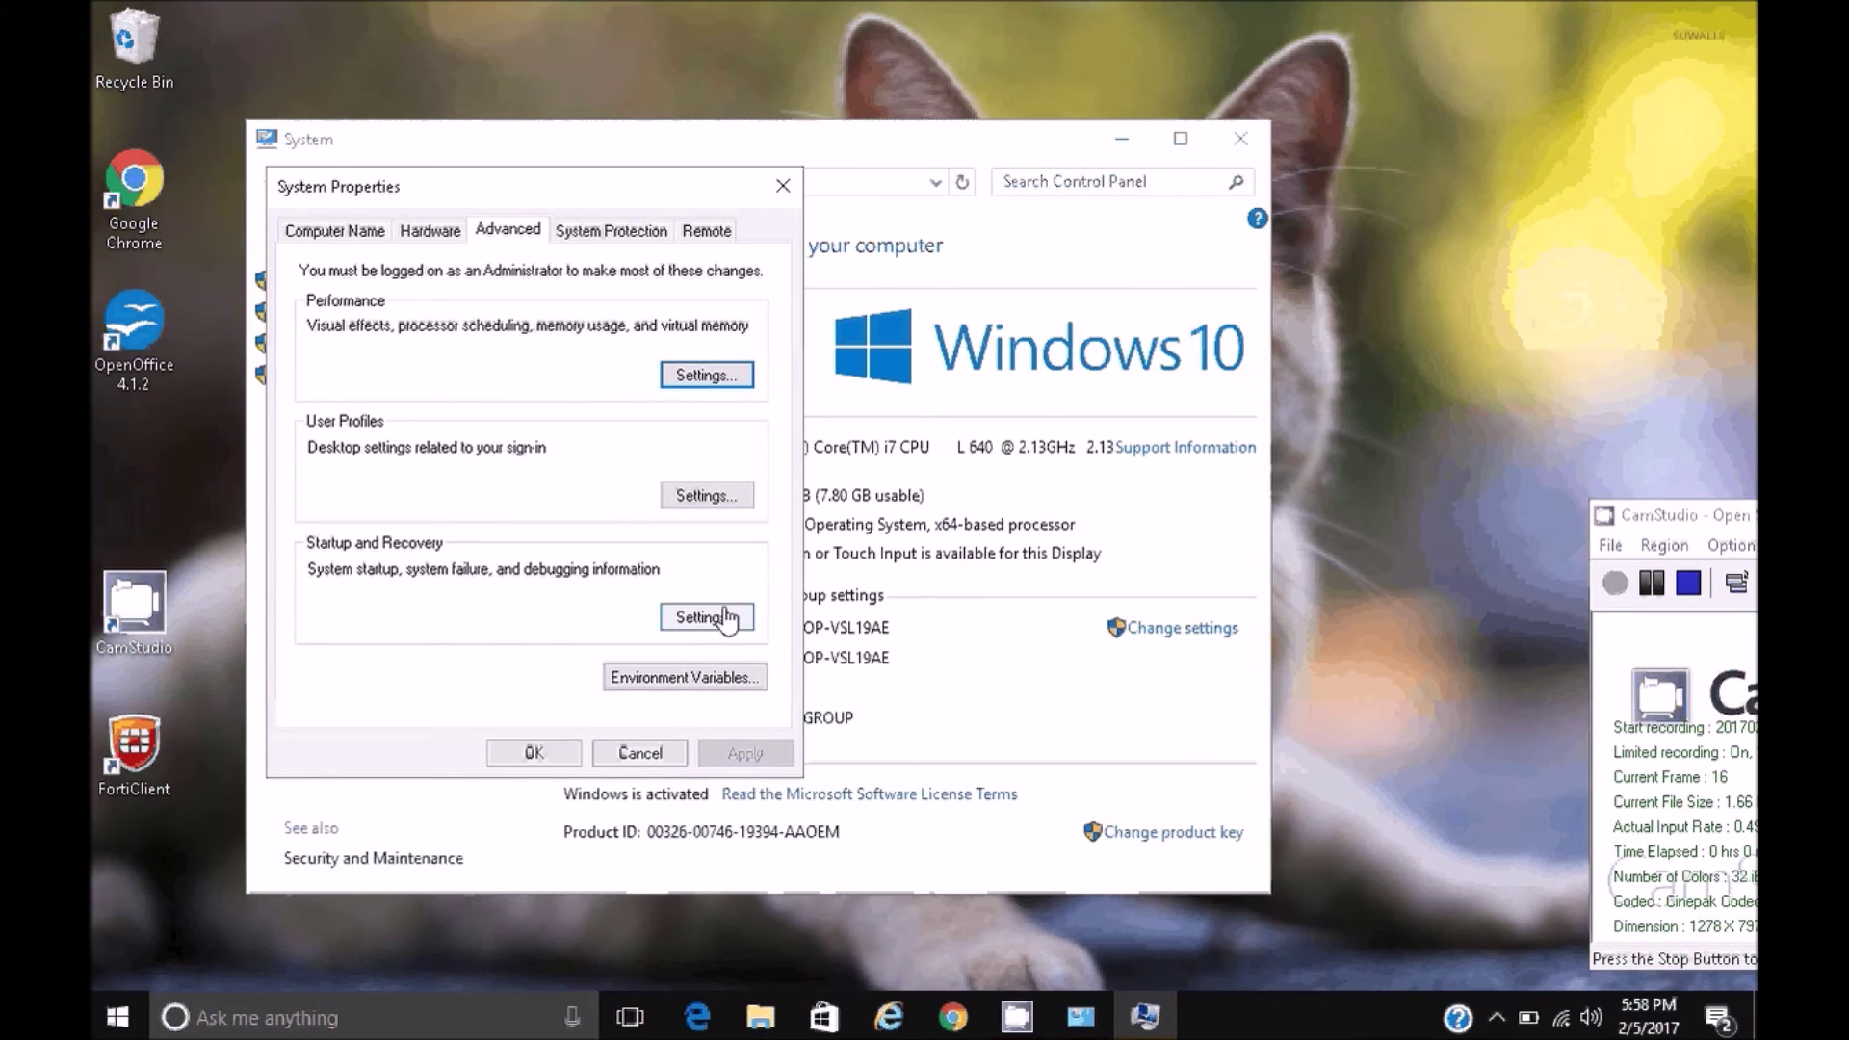
pyautogui.click(662, 616)
pyautogui.click(332, 434)
pyautogui.click(332, 469)
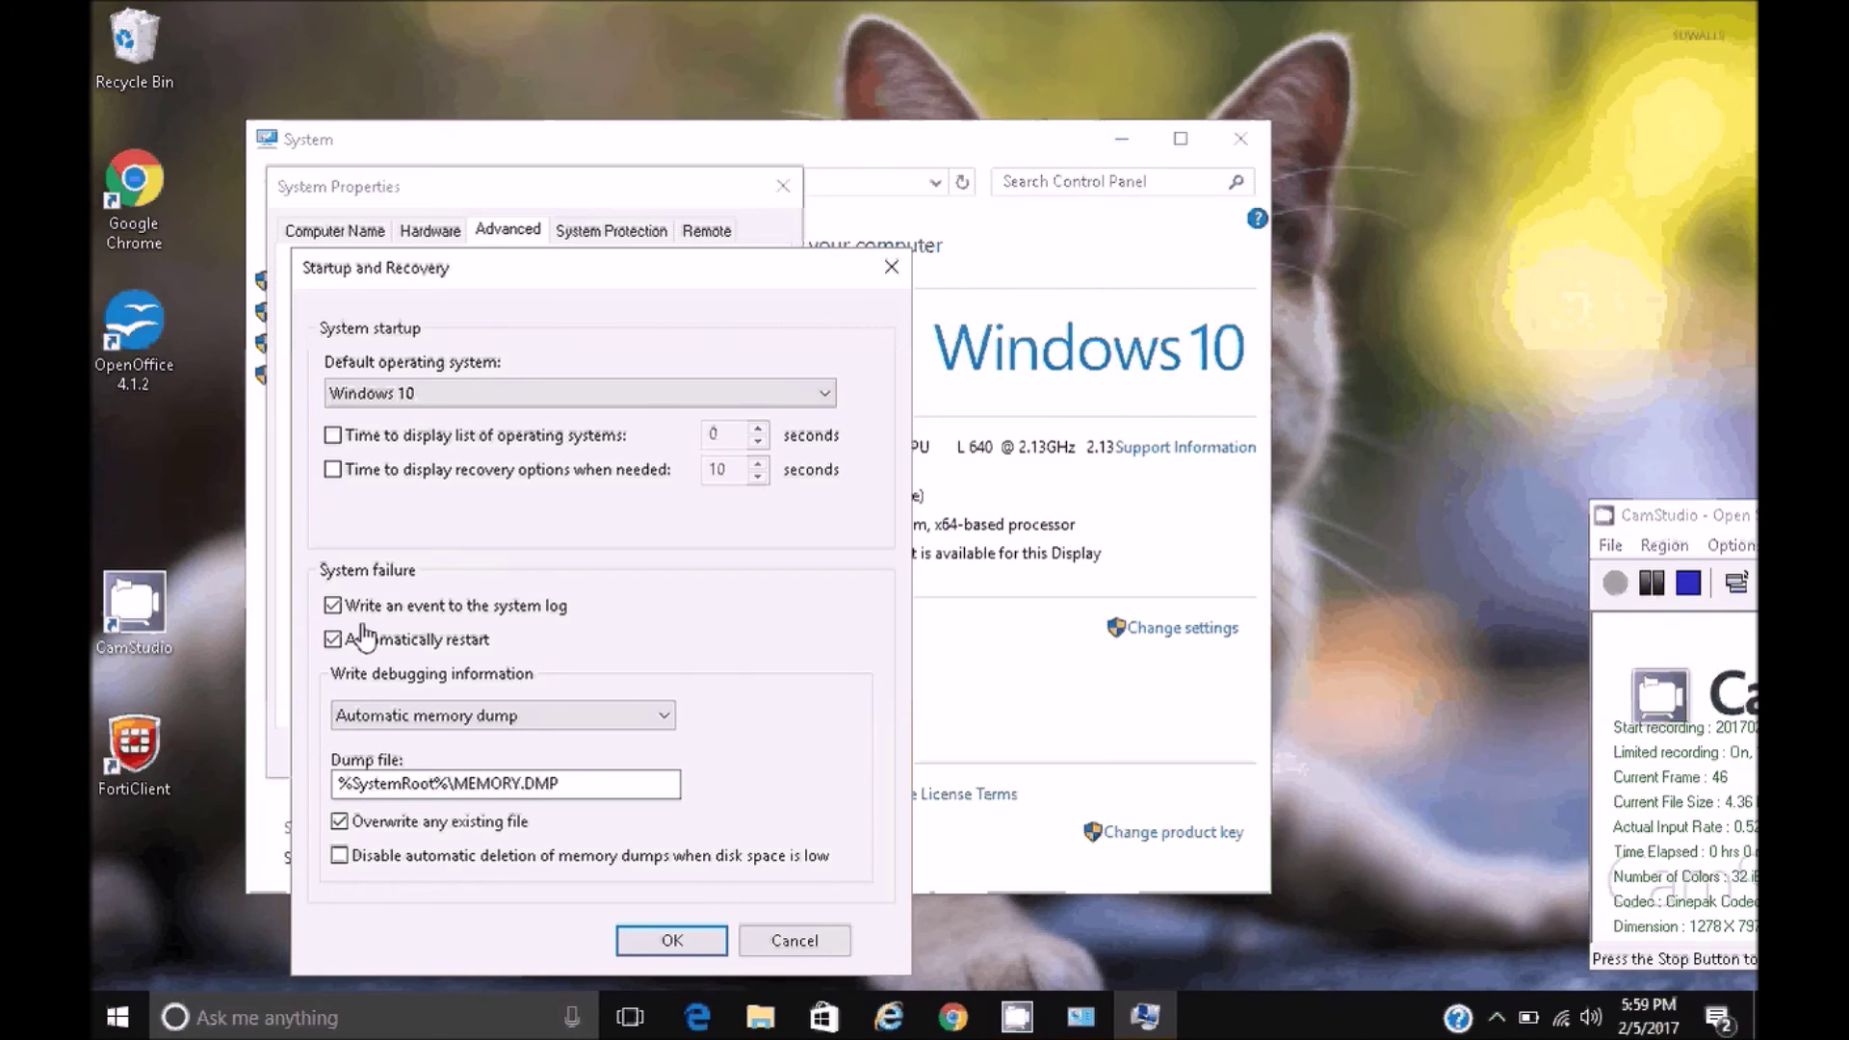
pyautogui.click(661, 942)
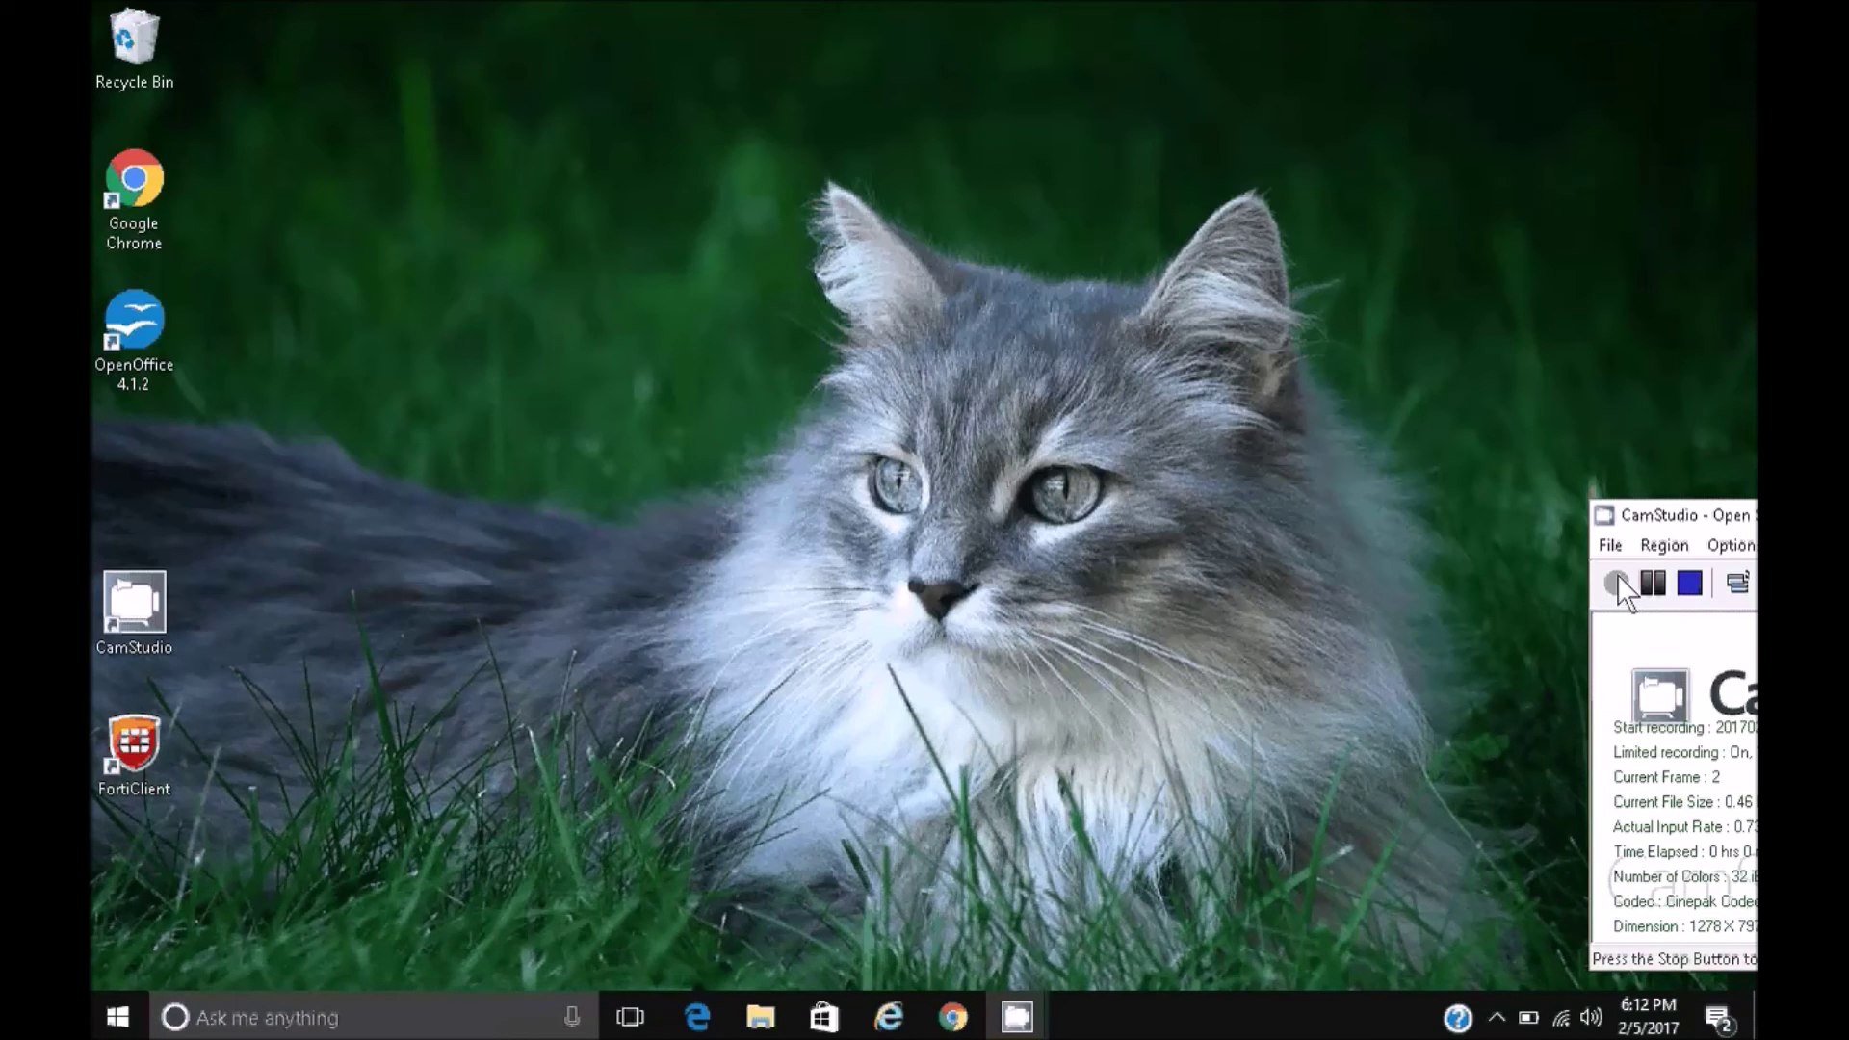
pyautogui.rightClick(141, 1004)
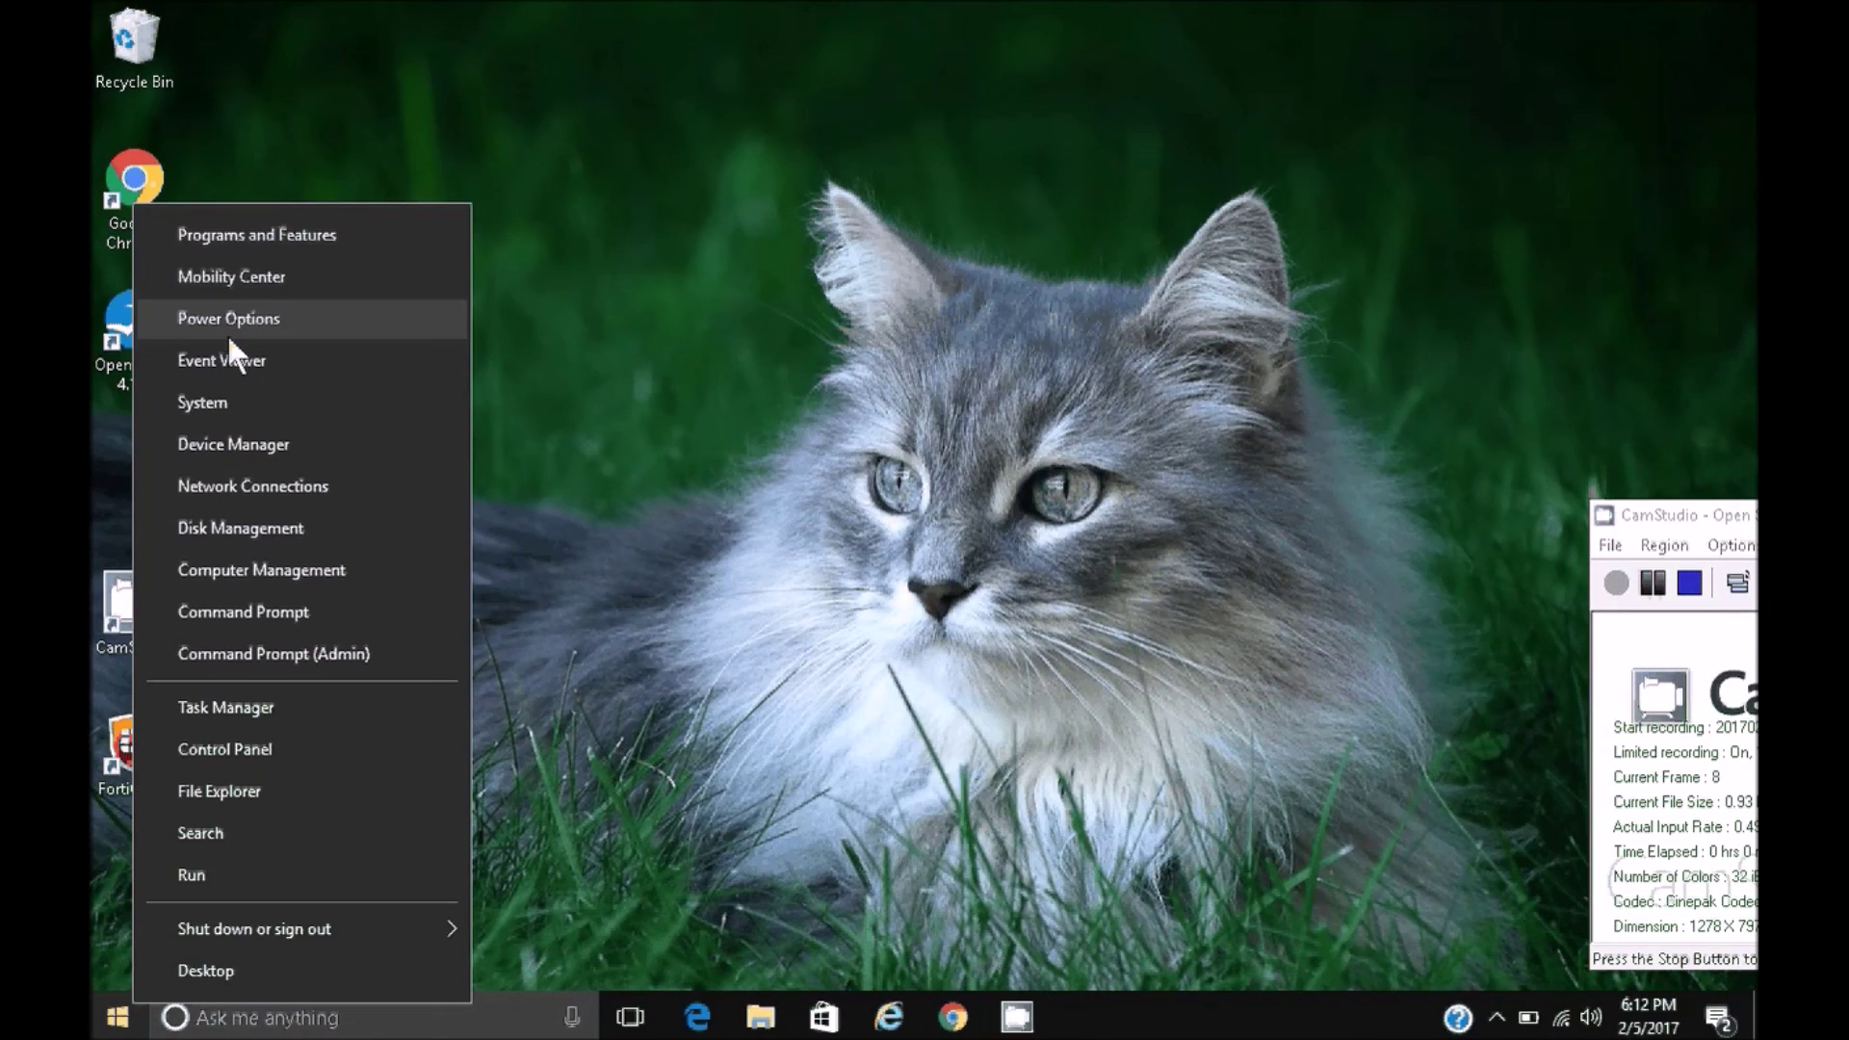
pyautogui.click(225, 749)
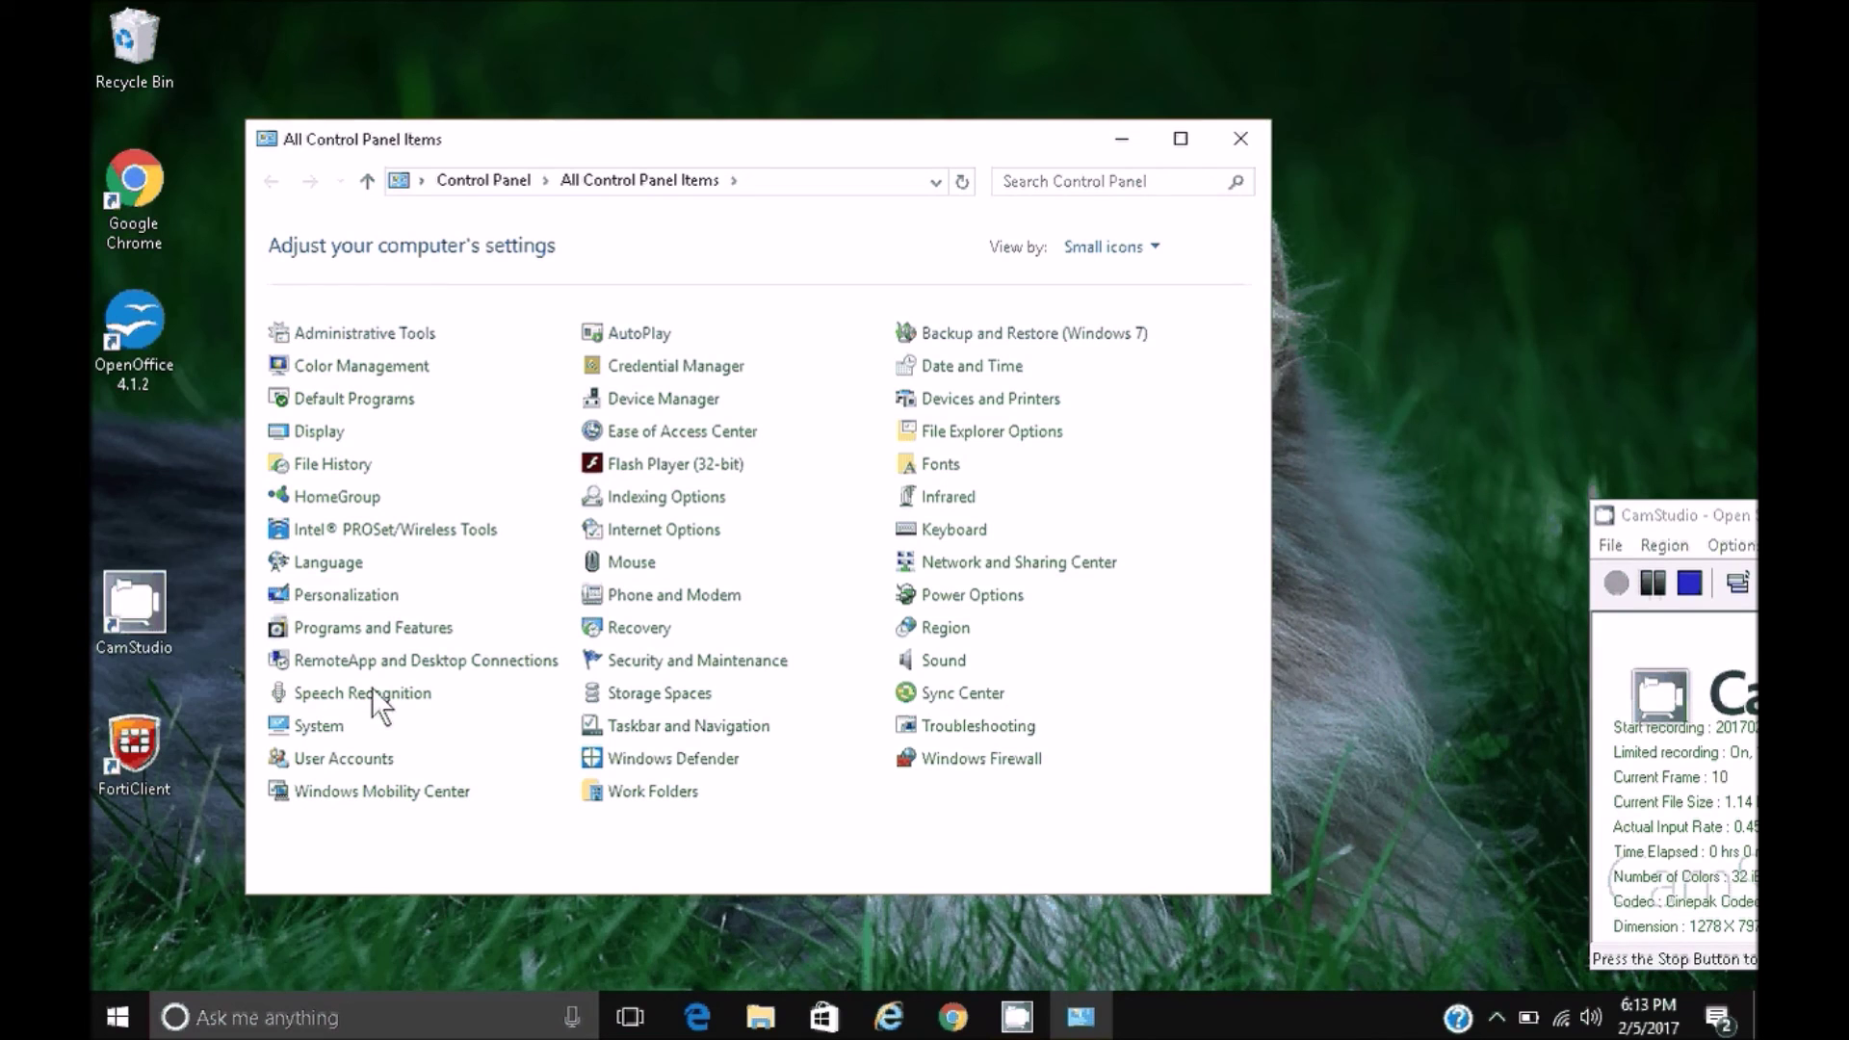
pyautogui.click(951, 718)
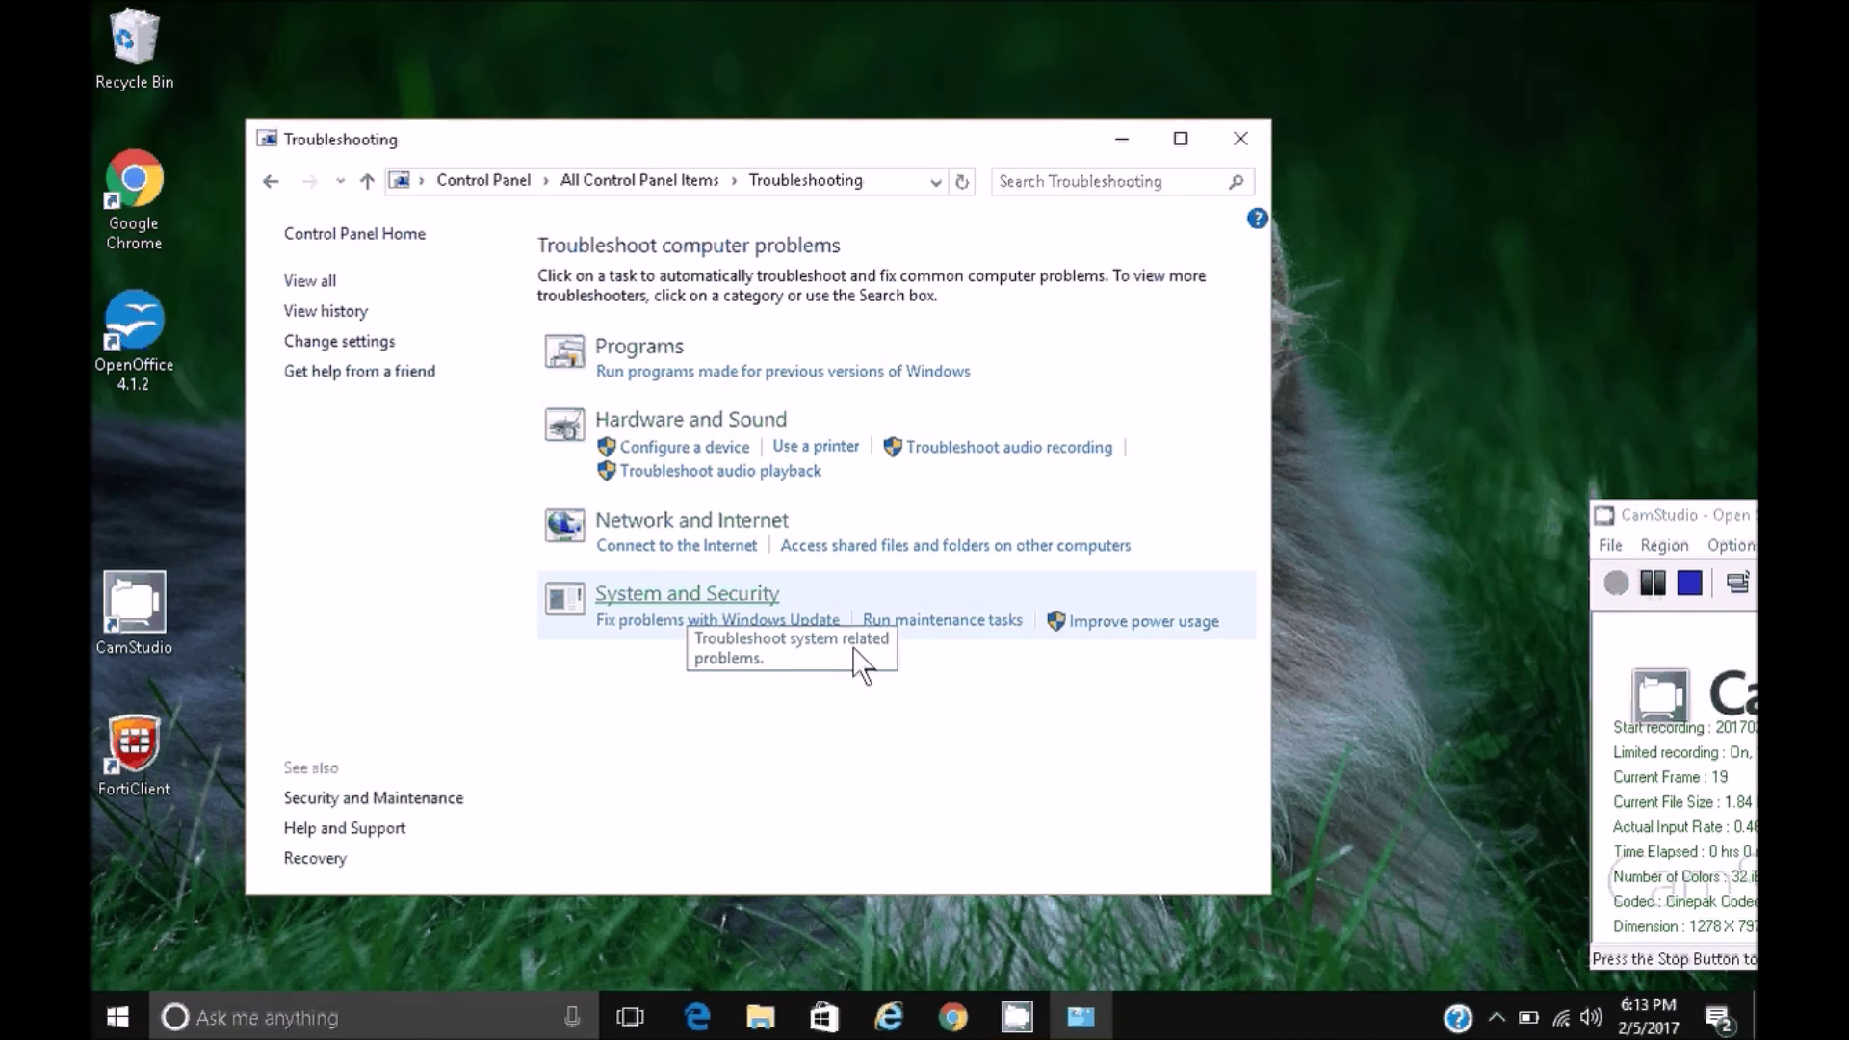
pyautogui.click(907, 621)
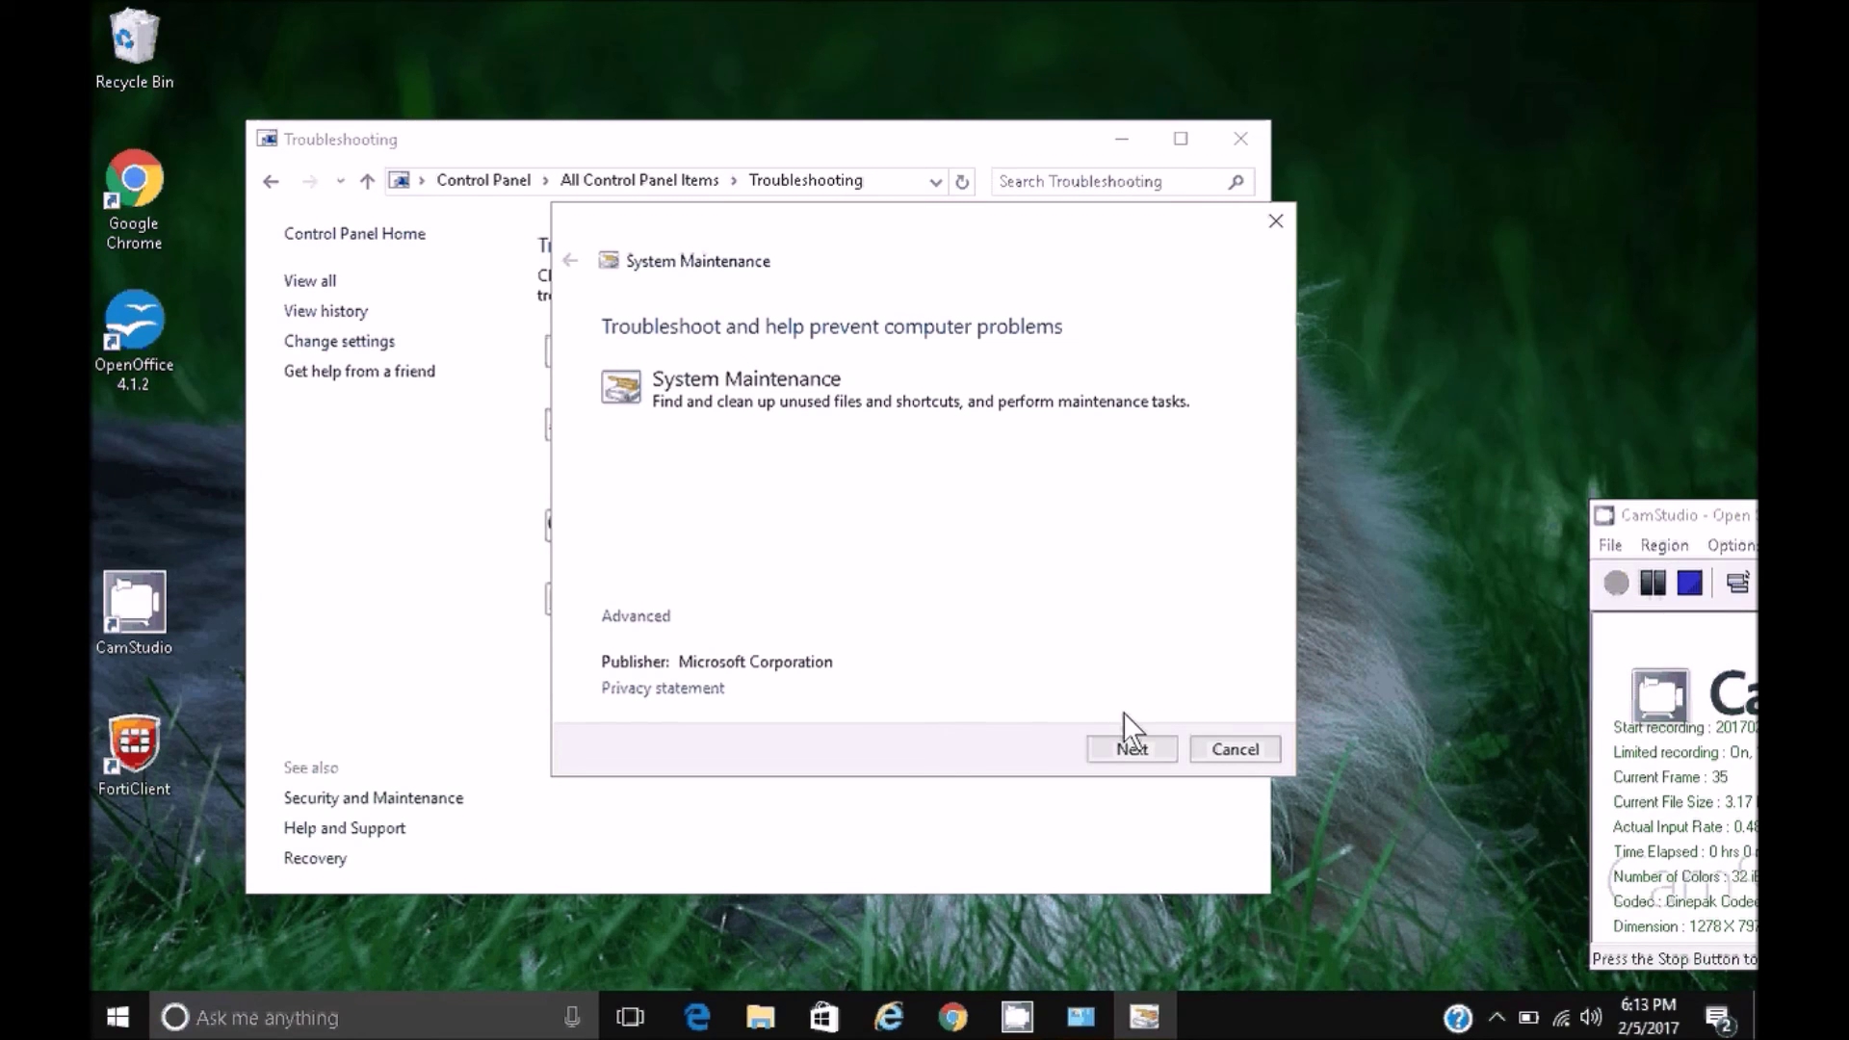
pyautogui.click(1128, 747)
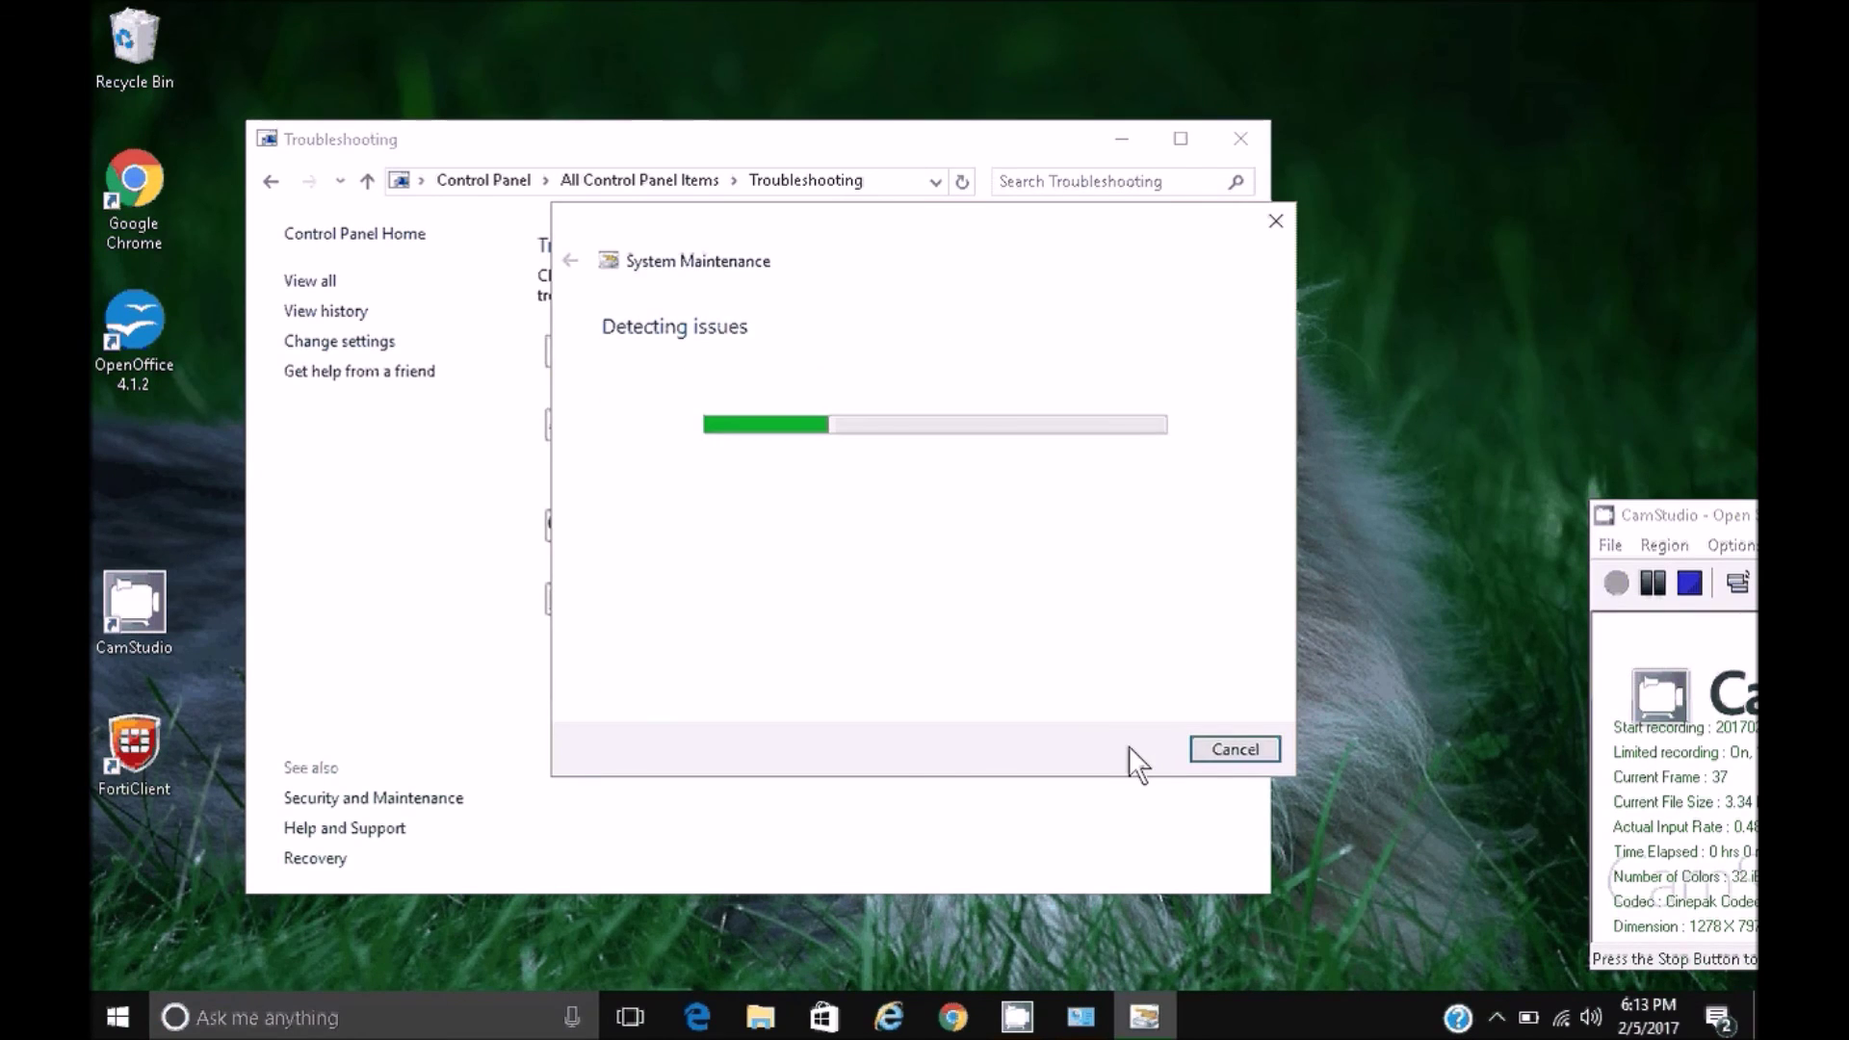
pyautogui.click(1233, 749)
pyautogui.click(1241, 139)
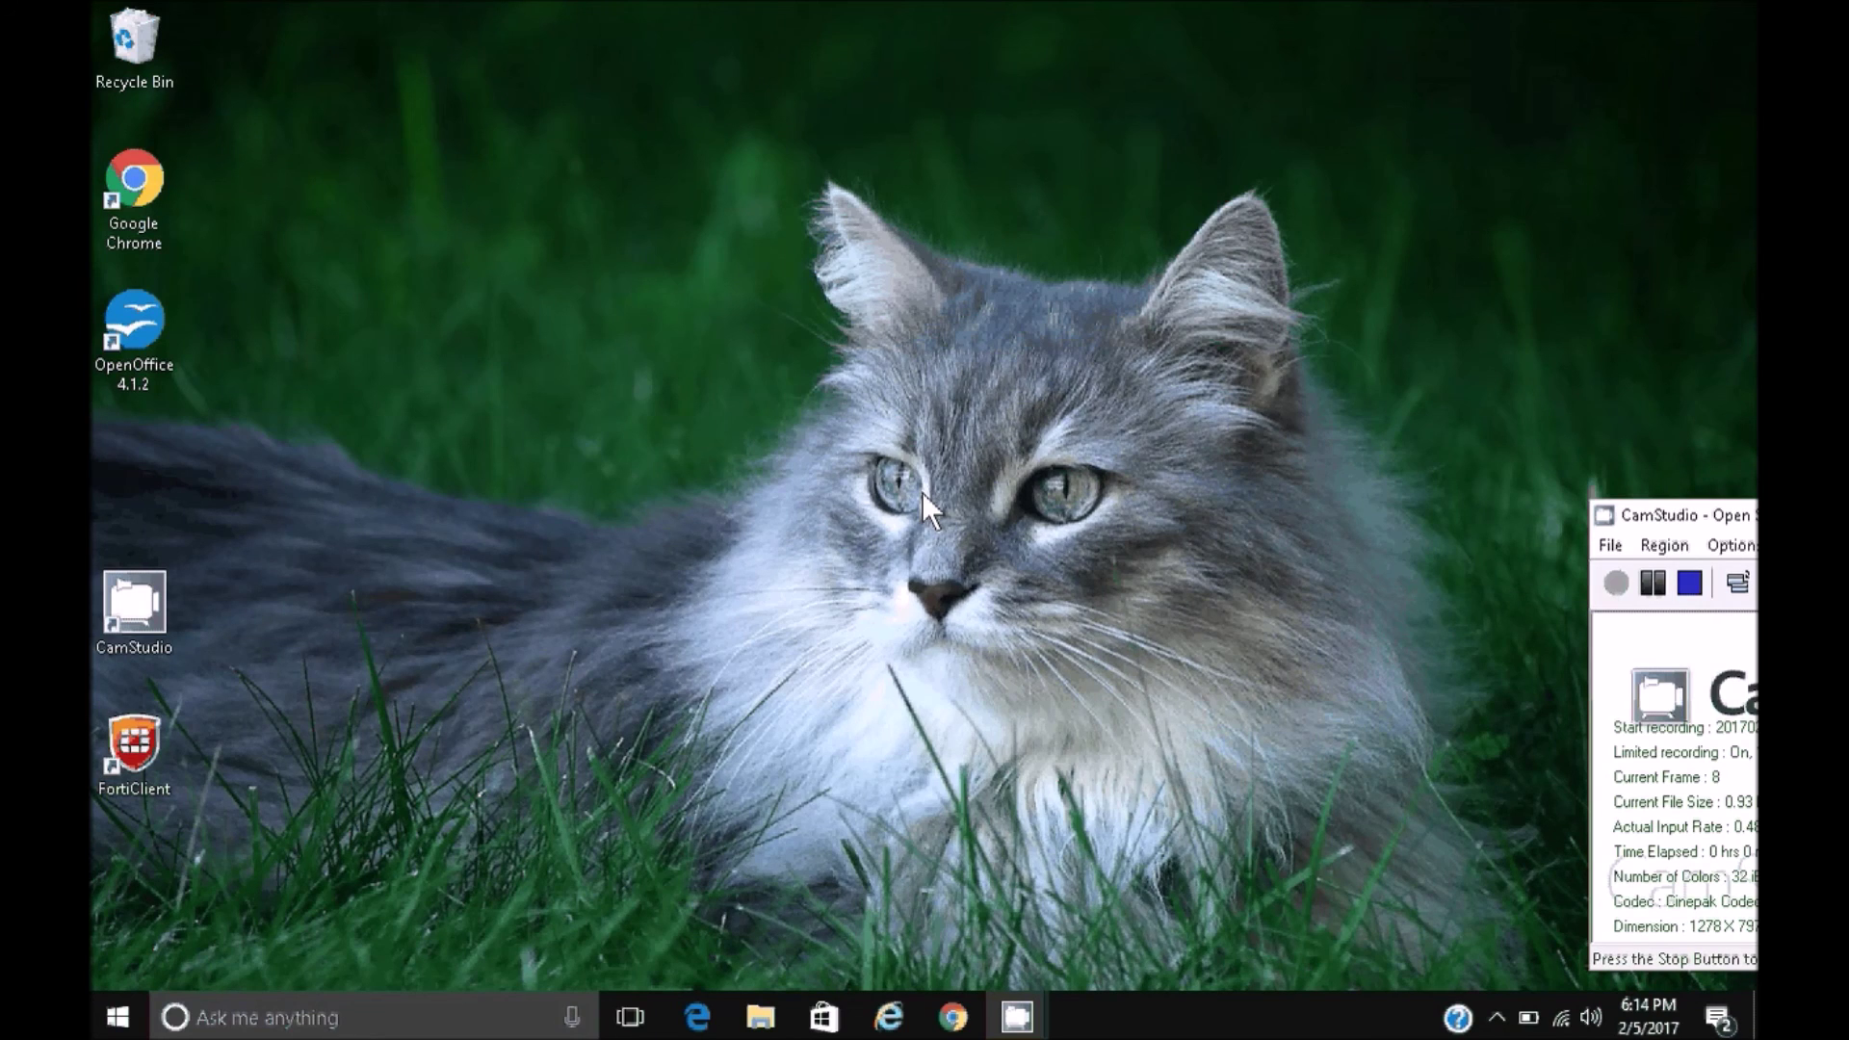
pyautogui.click(324, 1021)
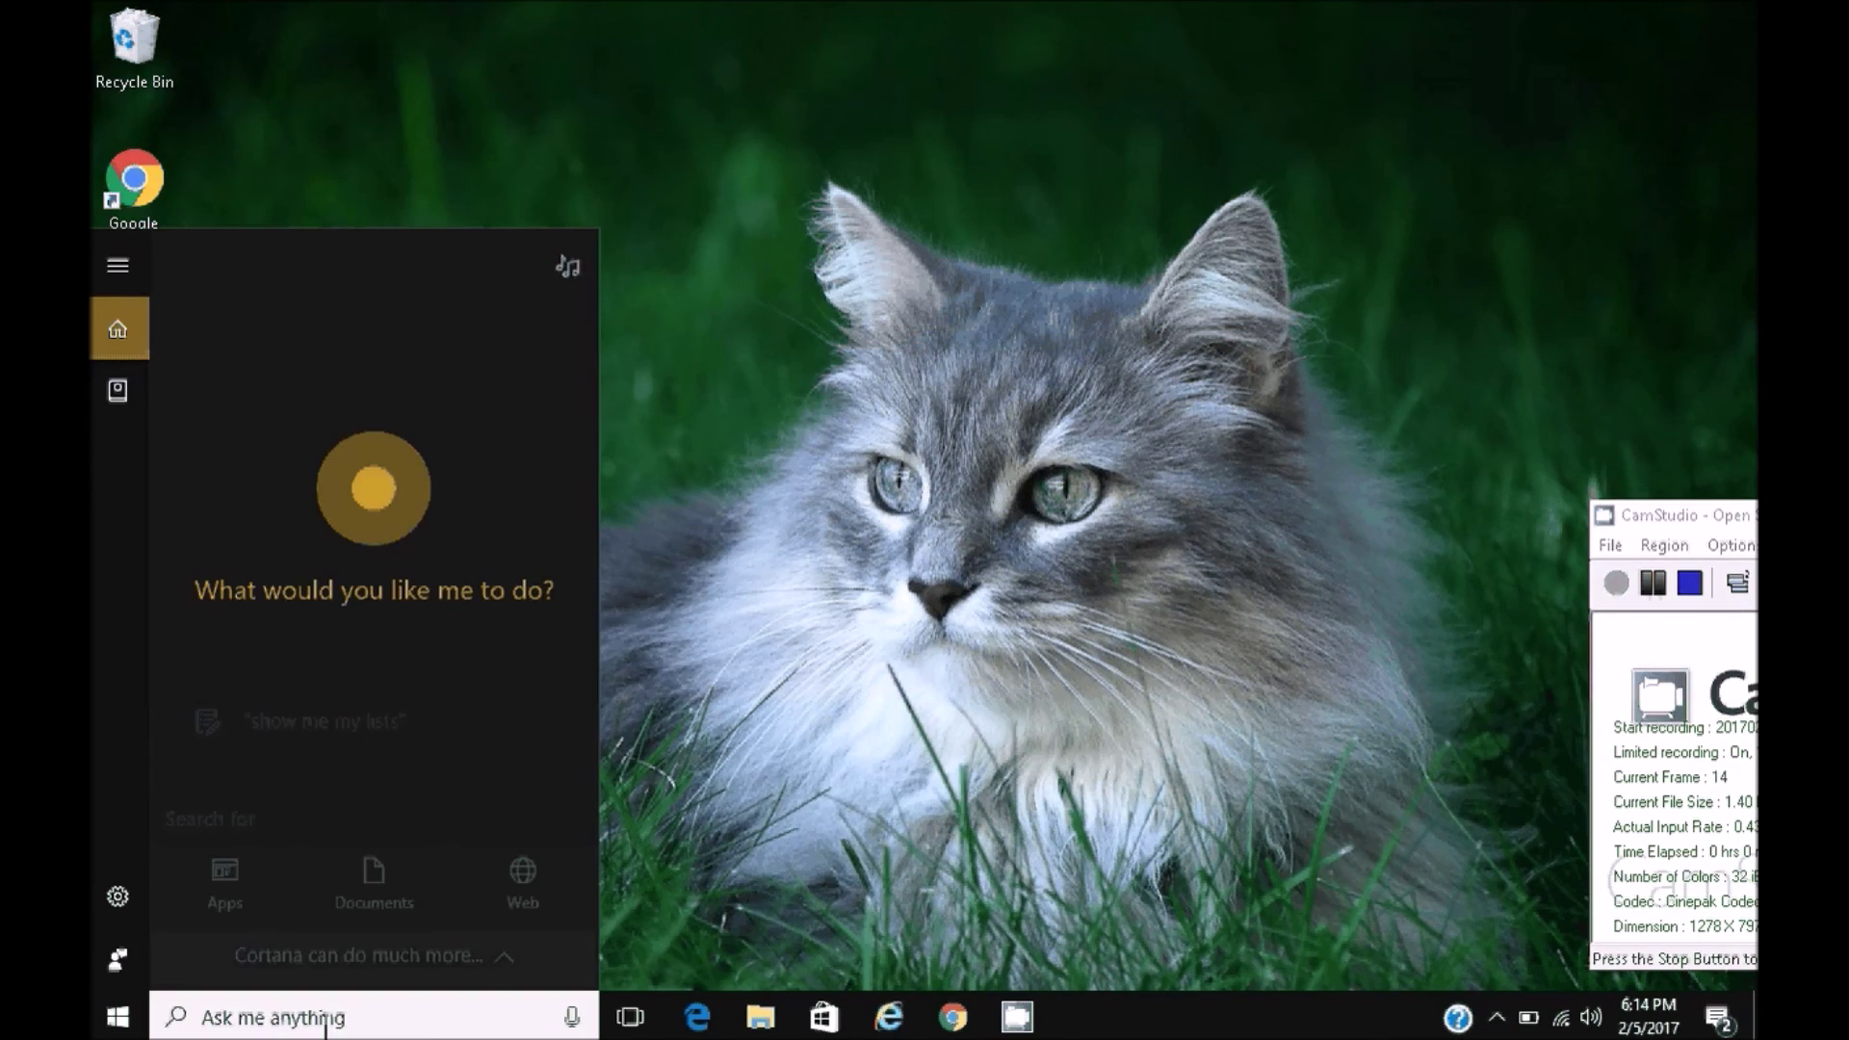
pyautogui.write('netp')
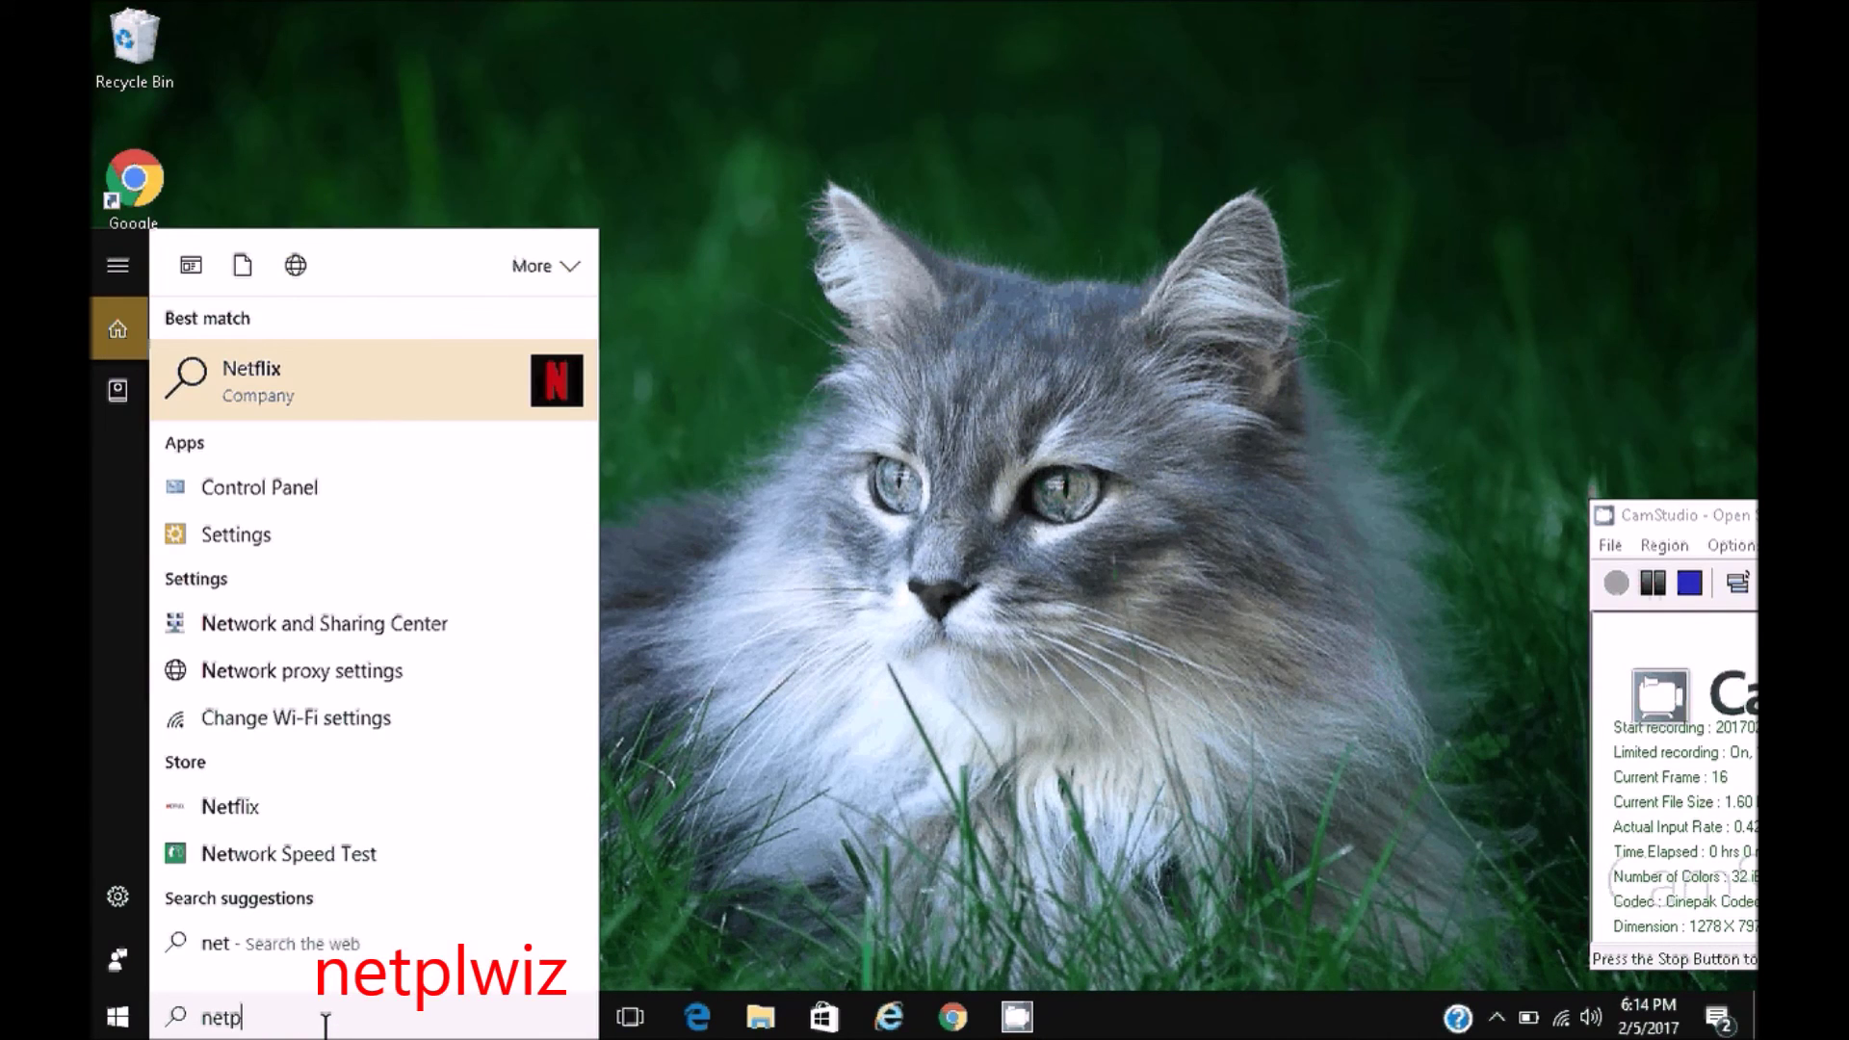
pyautogui.write('lwiz')
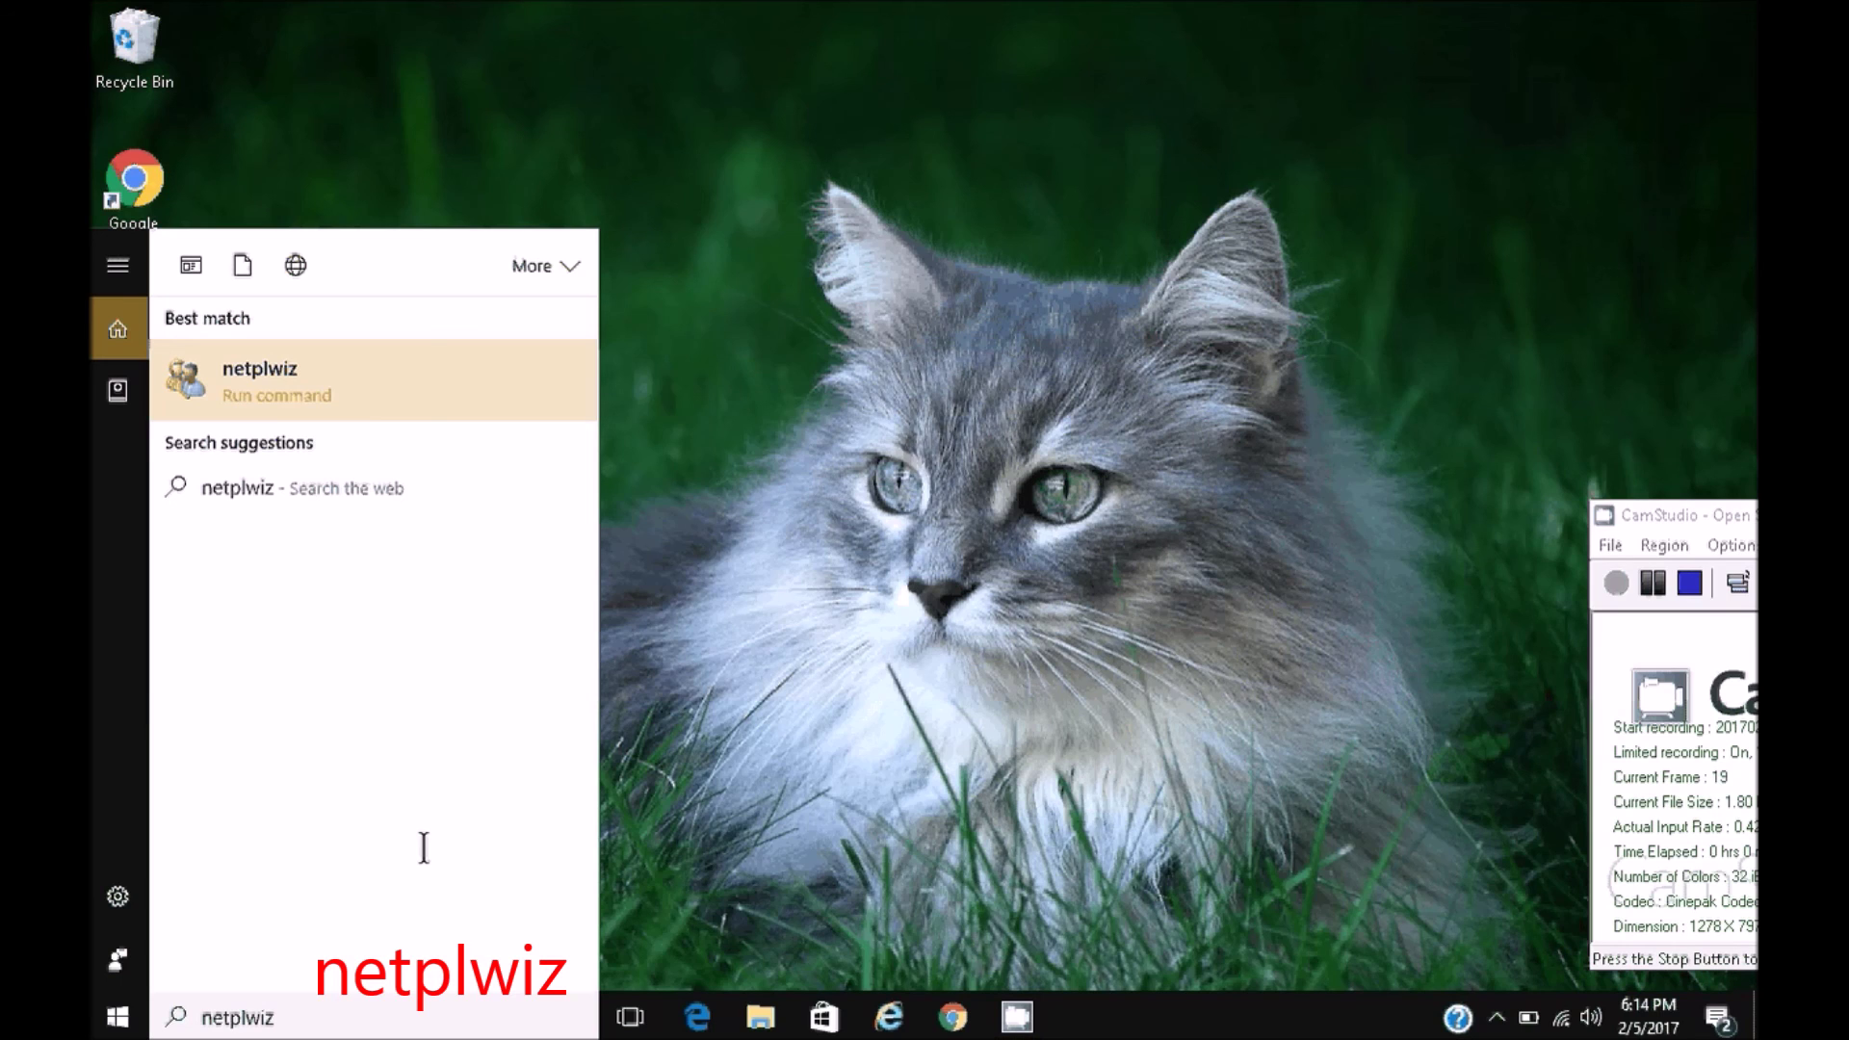
pyautogui.click(272, 388)
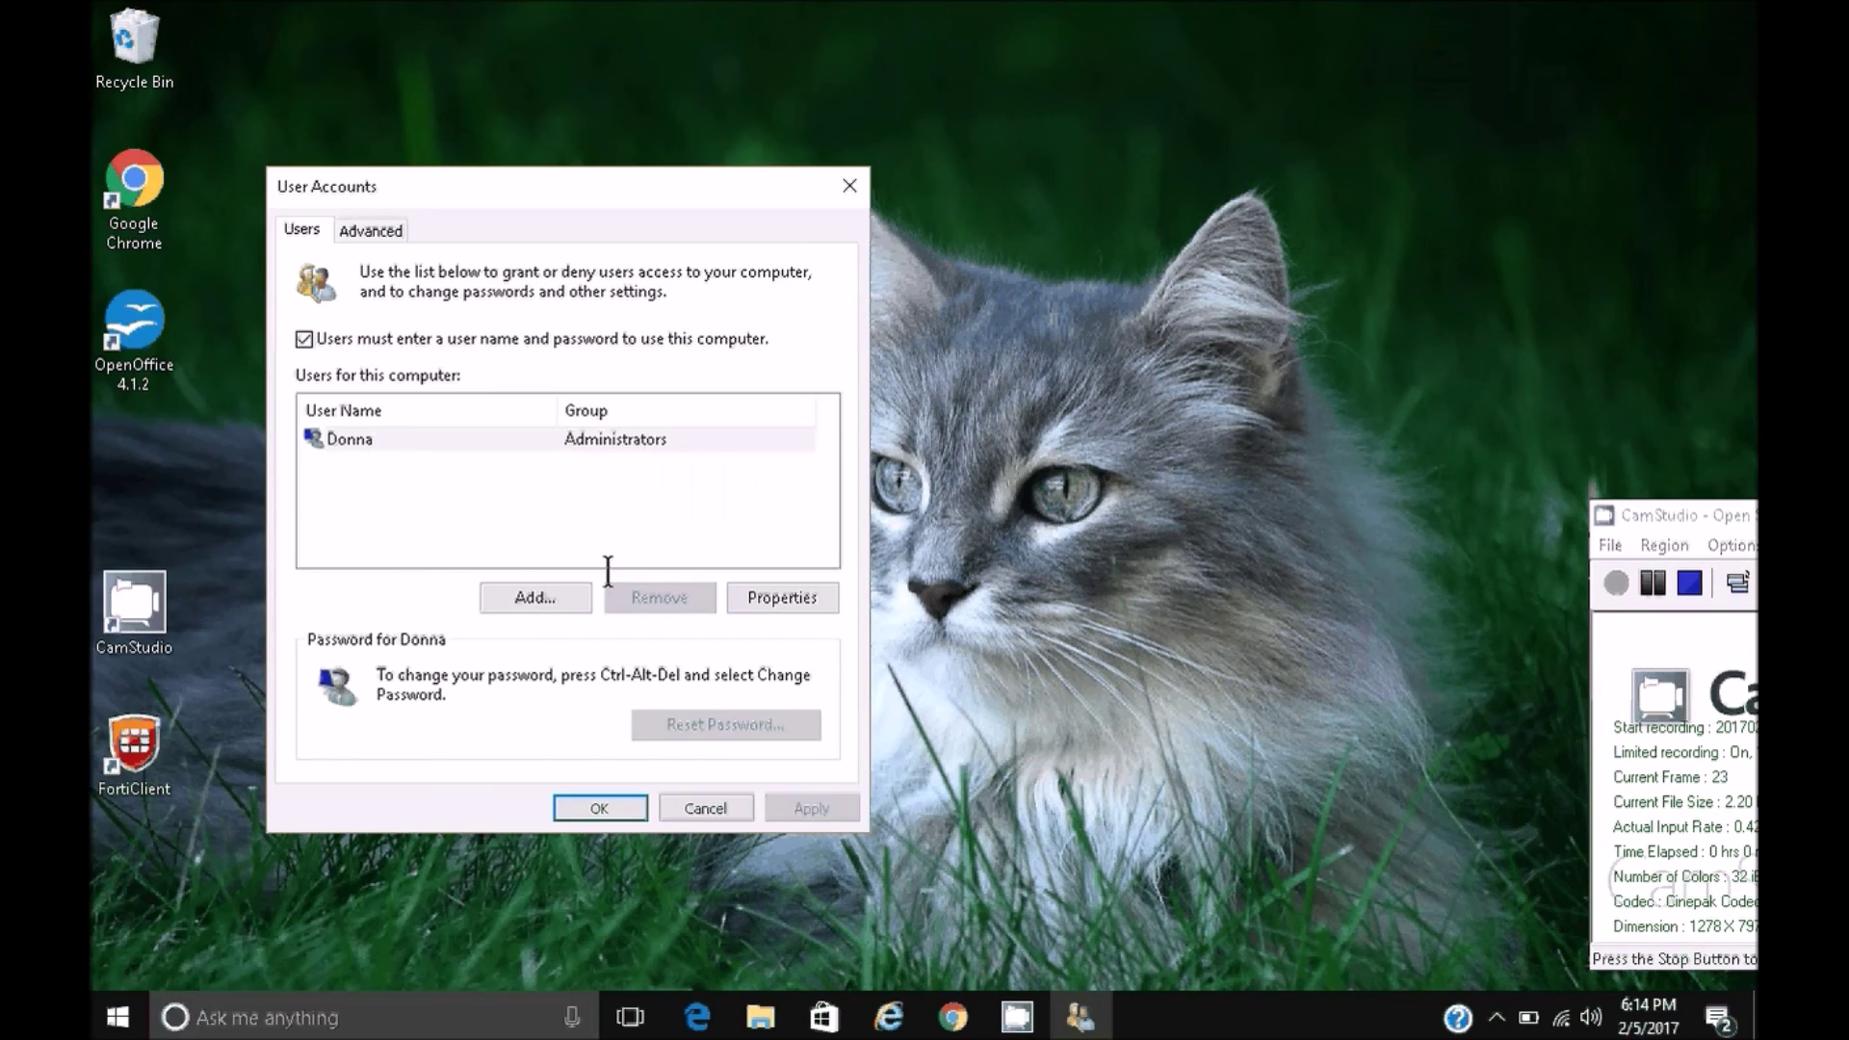
pyautogui.click(303, 338)
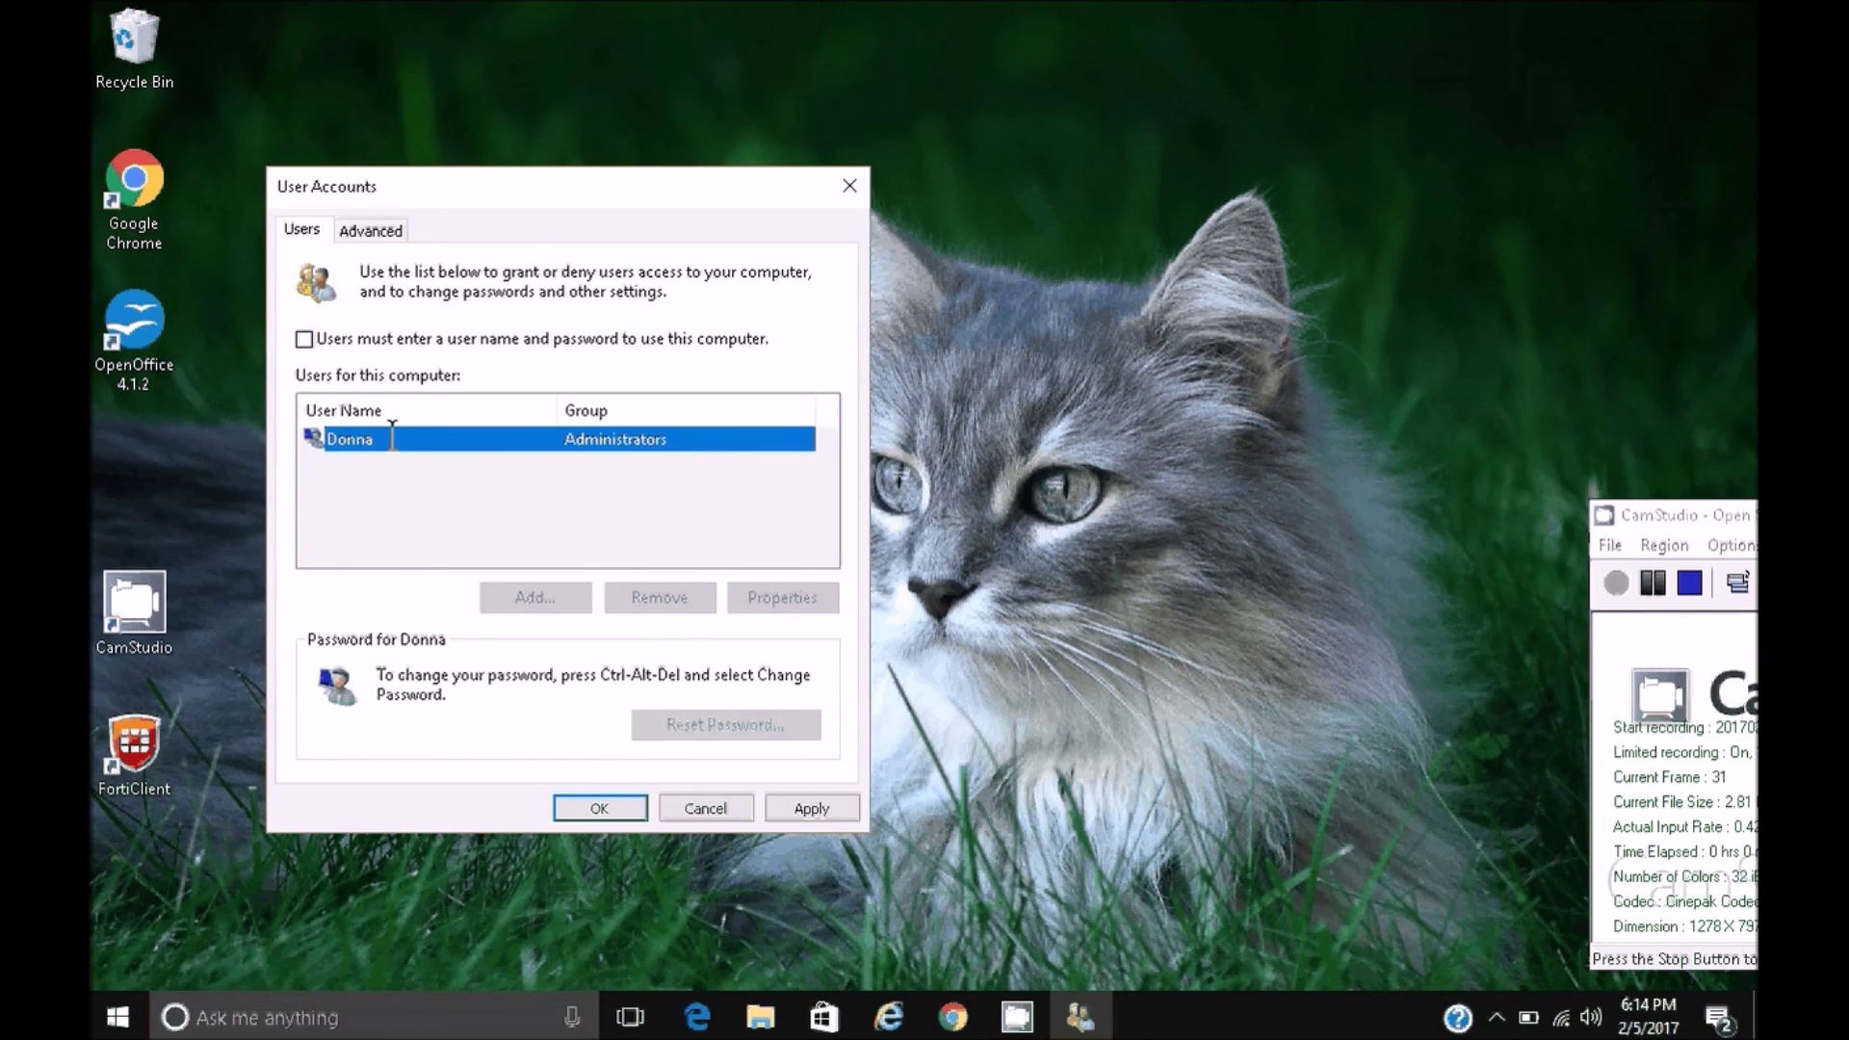
pyautogui.click(635, 802)
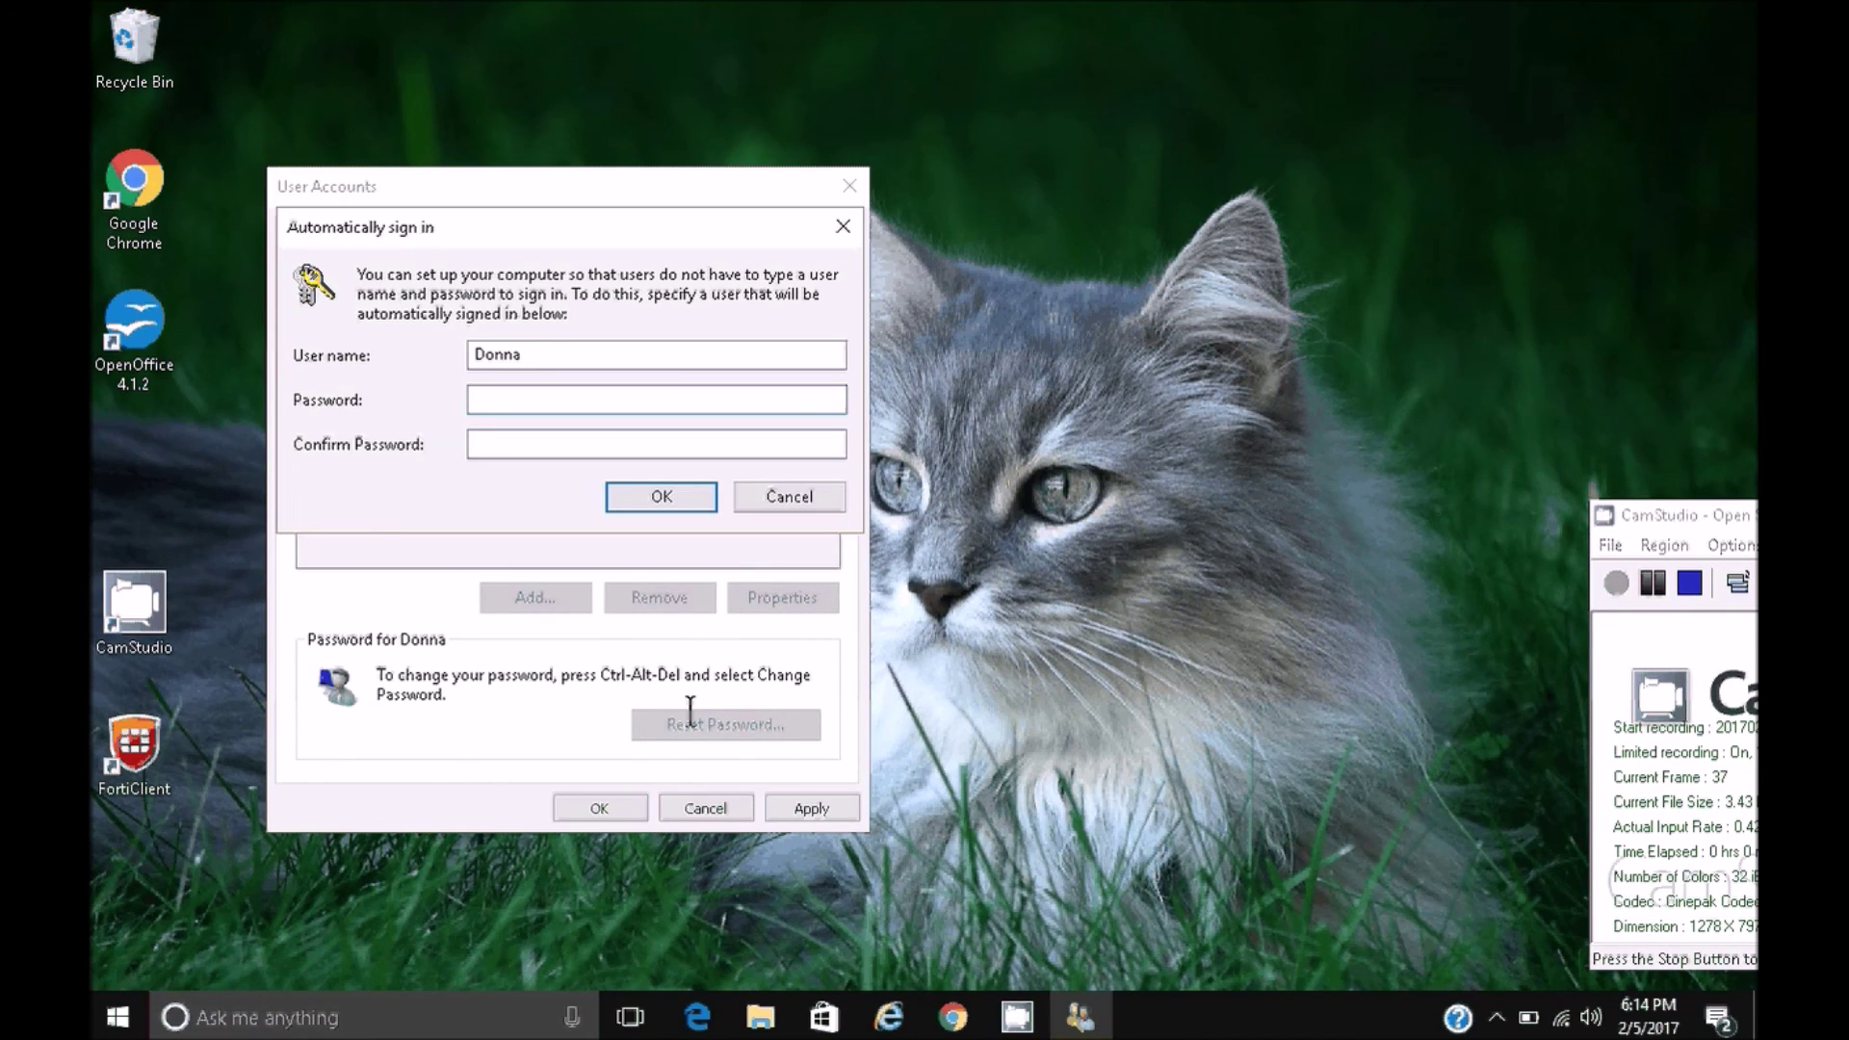
pyautogui.click(462, 414)
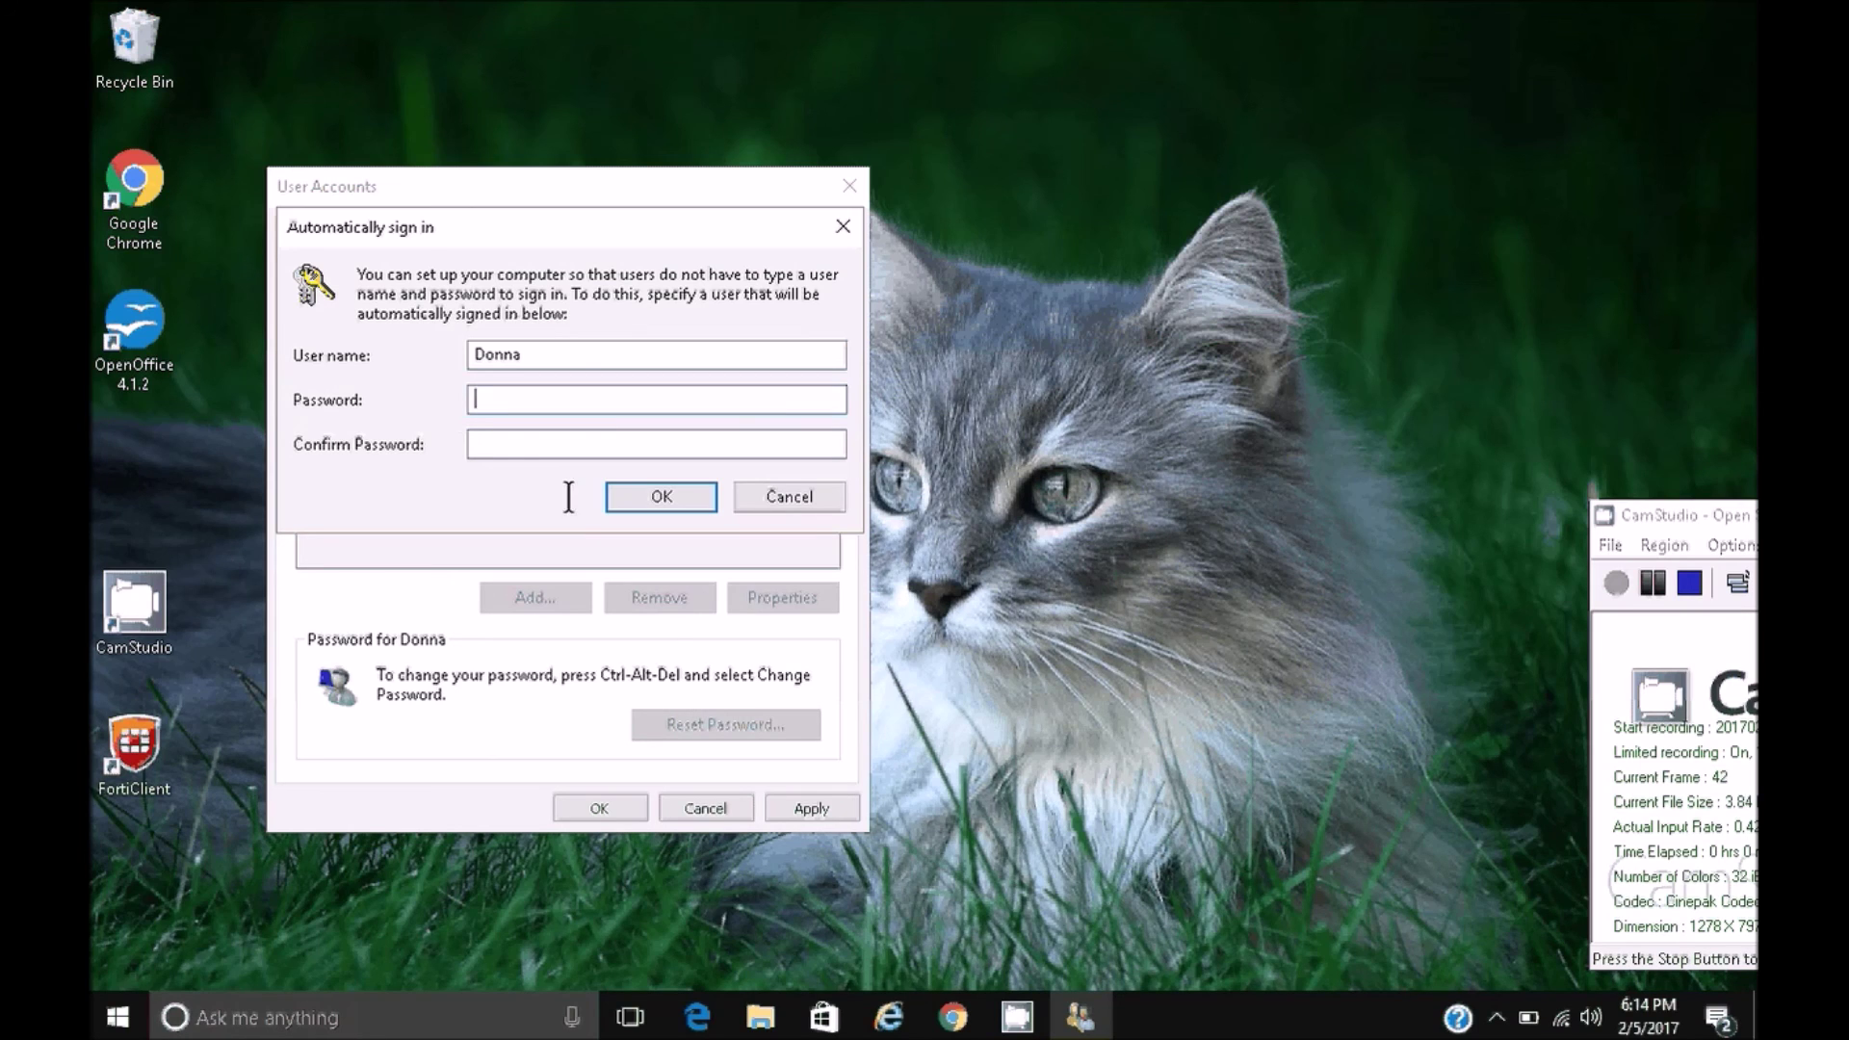
pyautogui.click(743, 497)
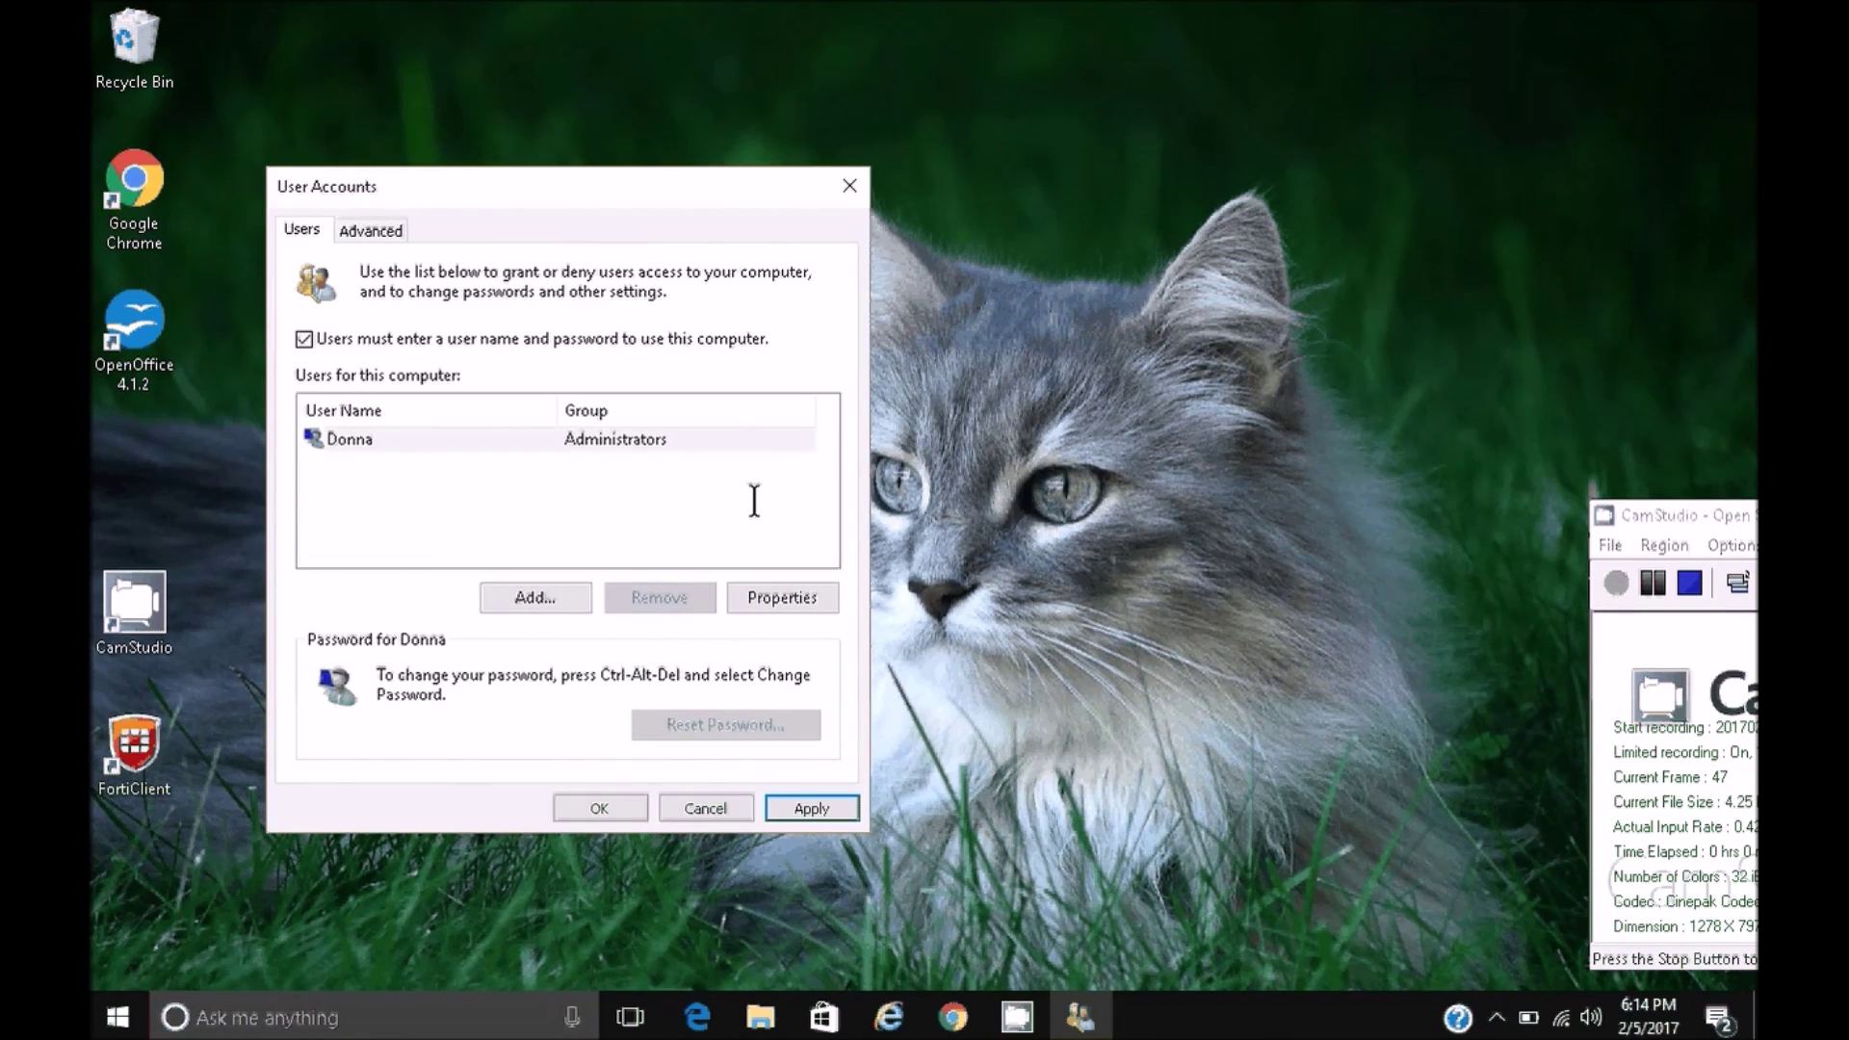
pyautogui.click(692, 808)
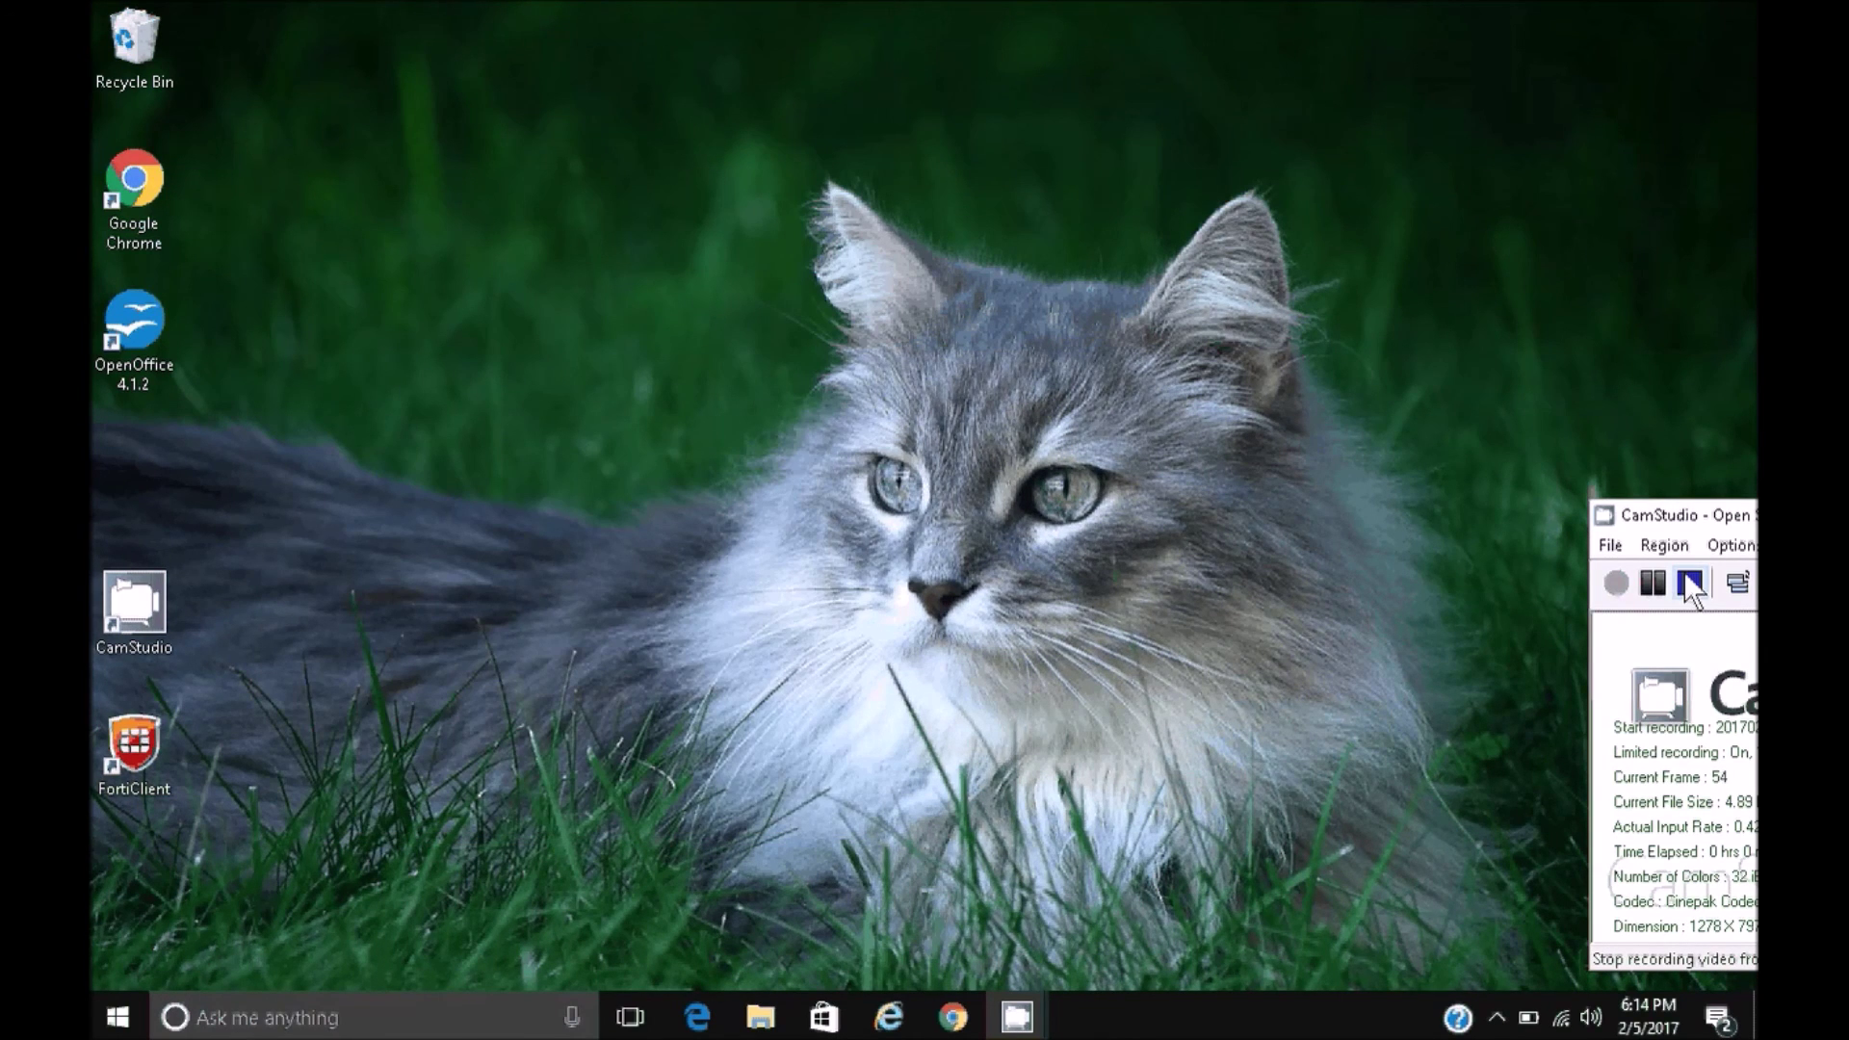